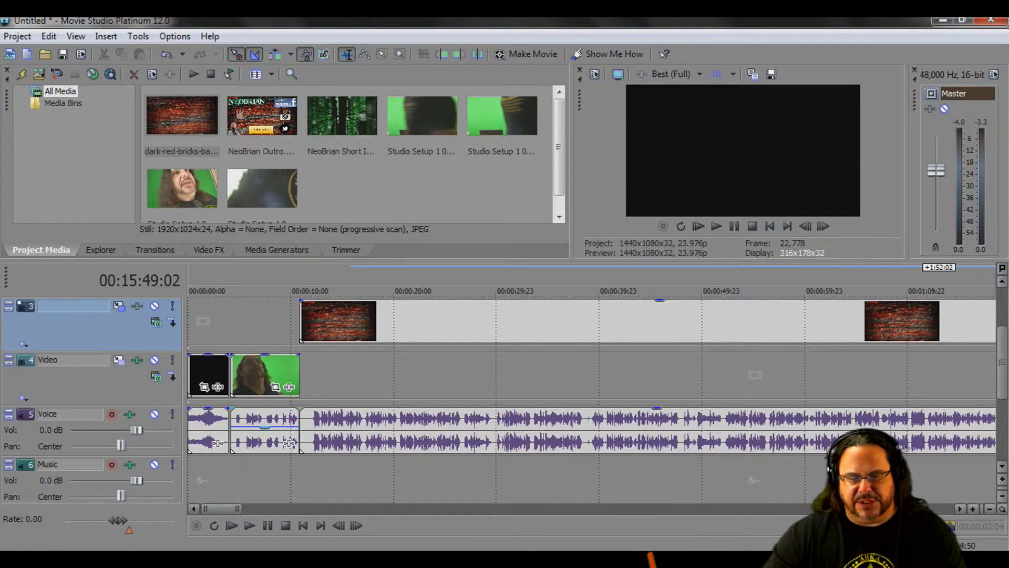
- Extend the timeline's loop region to span from the project start to the end of the last video clip
{"action": "left_click_drag", "start_coordinate": [229, 279], "coordinate": [992, 289]}
{"action": "scroll", "coordinate": [591, 400], "scroll_direction": "down", "scroll_amount": 7}
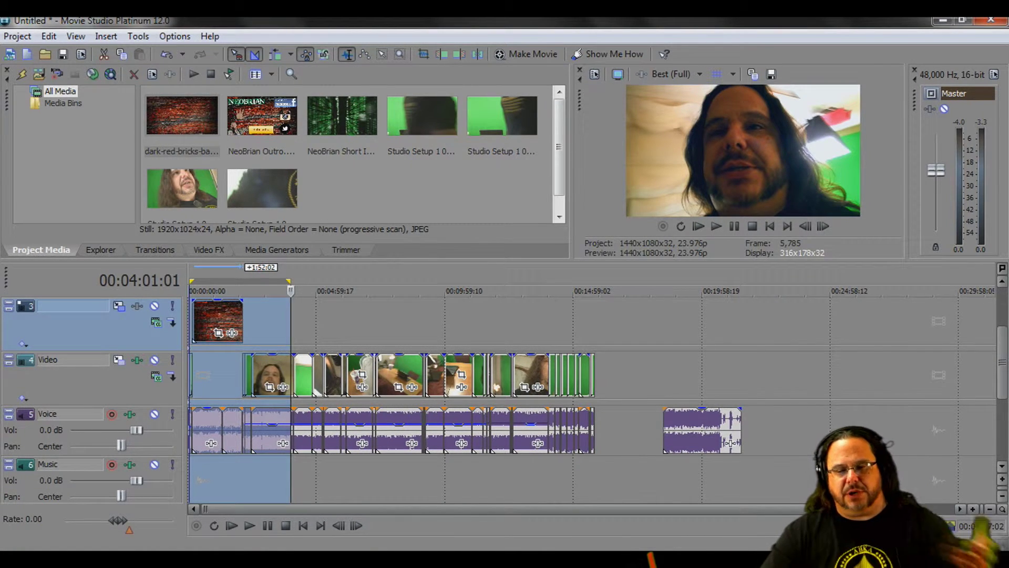
{"action": "left_click_drag", "start_coordinate": [289, 281], "coordinate": [593, 281]}
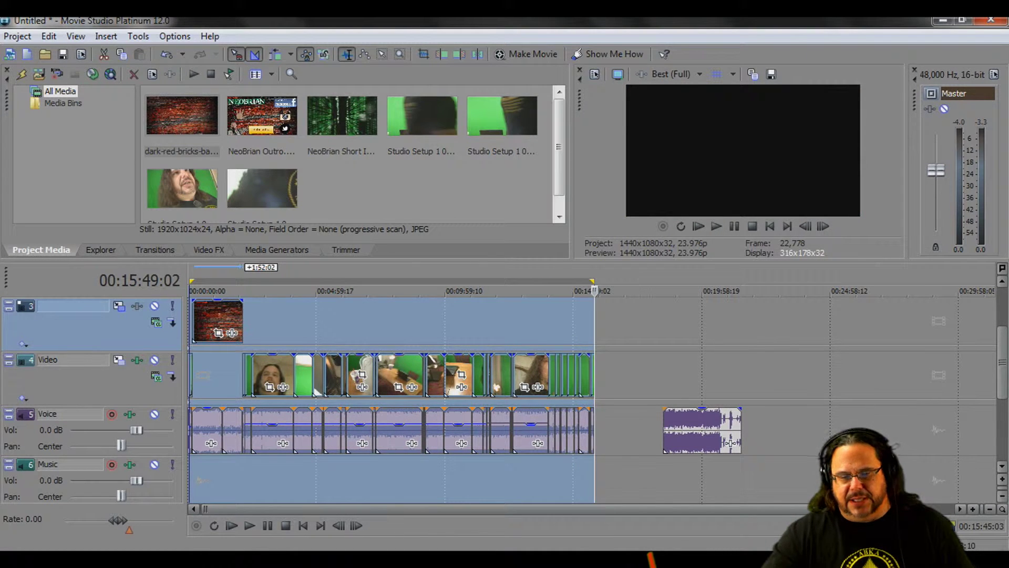
- Check the beginning and end of the looped timeline region, including the final clips and the intro at the start
{"action": "left_click", "coordinate": [208, 375]}
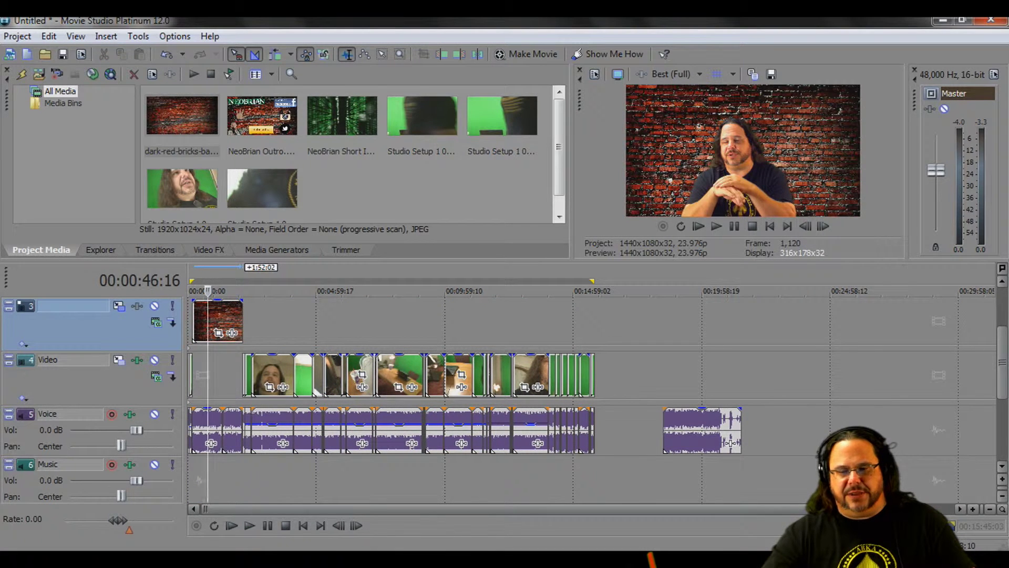
{"action": "left_click", "coordinate": [589, 375]}
{"action": "scroll", "coordinate": [590, 375], "scroll_direction": "up", "scroll_amount": 1}
{"action": "scroll", "coordinate": [586, 473], "scroll_direction": "up", "scroll_amount": 4}
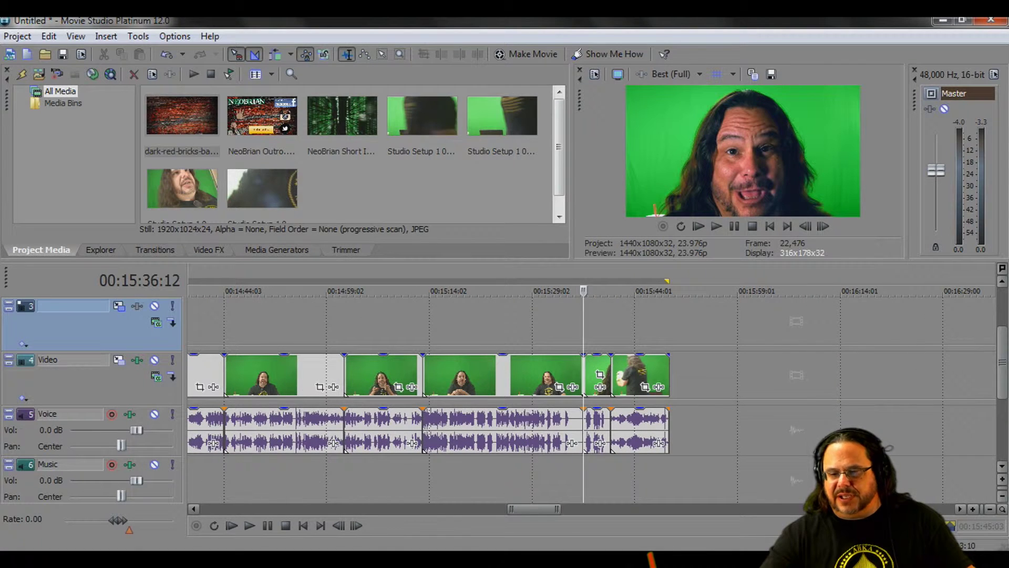
{"action": "left_click_drag", "start_coordinate": [533, 509], "coordinate": [227, 509]}
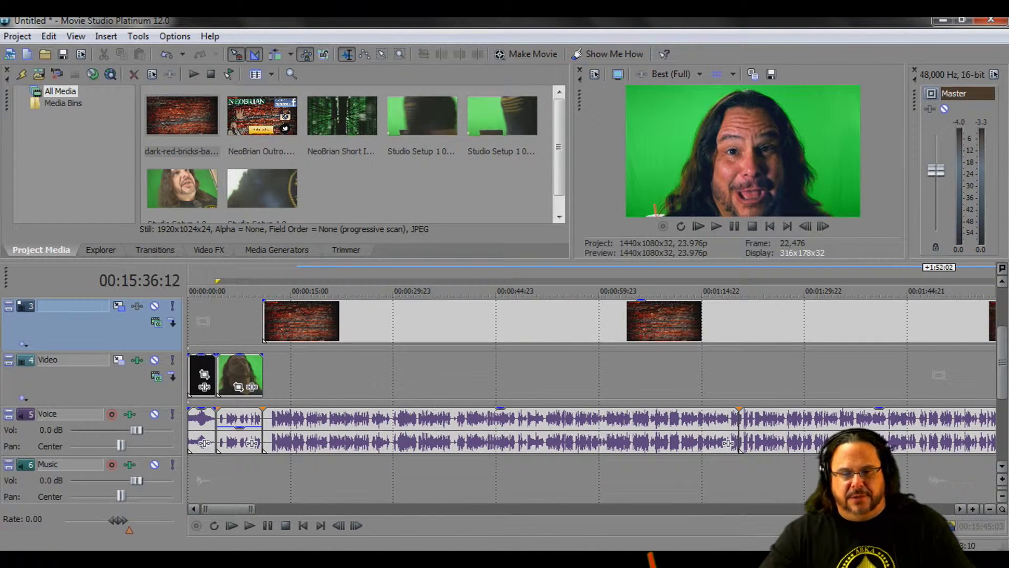
{"action": "left_click", "coordinate": [203, 323]}
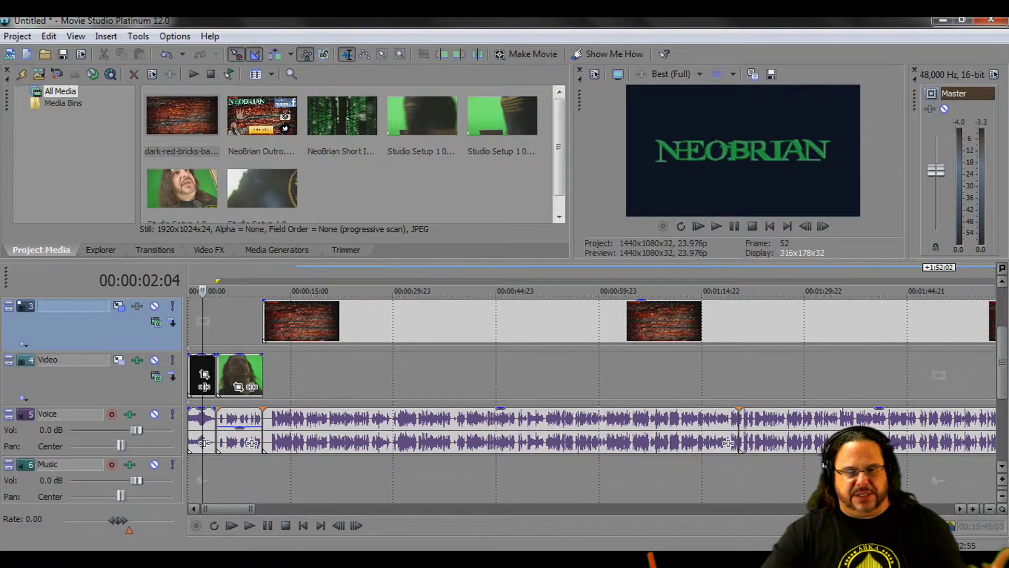
{"action": "left_click", "coordinate": [215, 323]}
{"action": "key", "text": "space"}
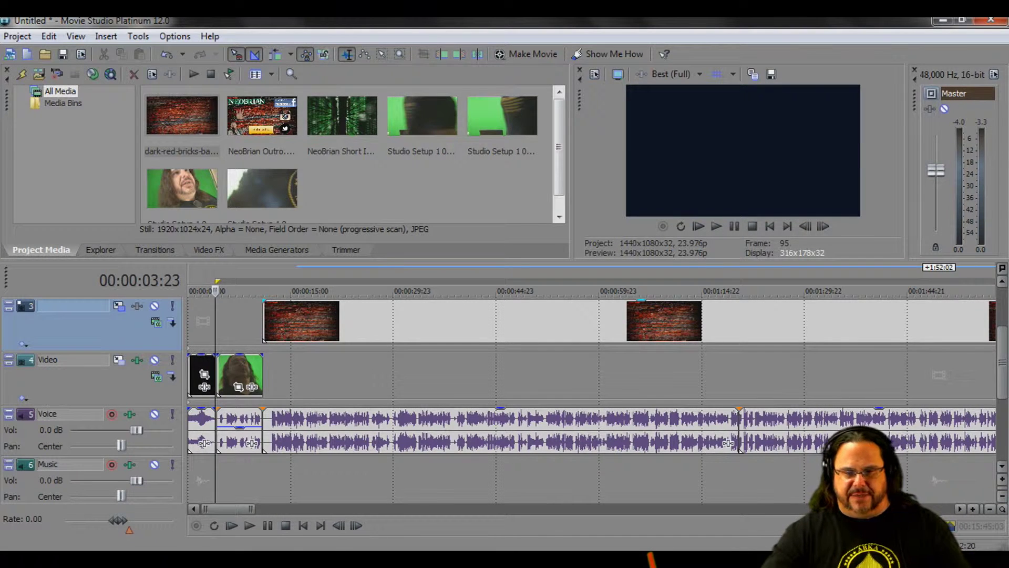
{"action": "key", "text": "alt"}
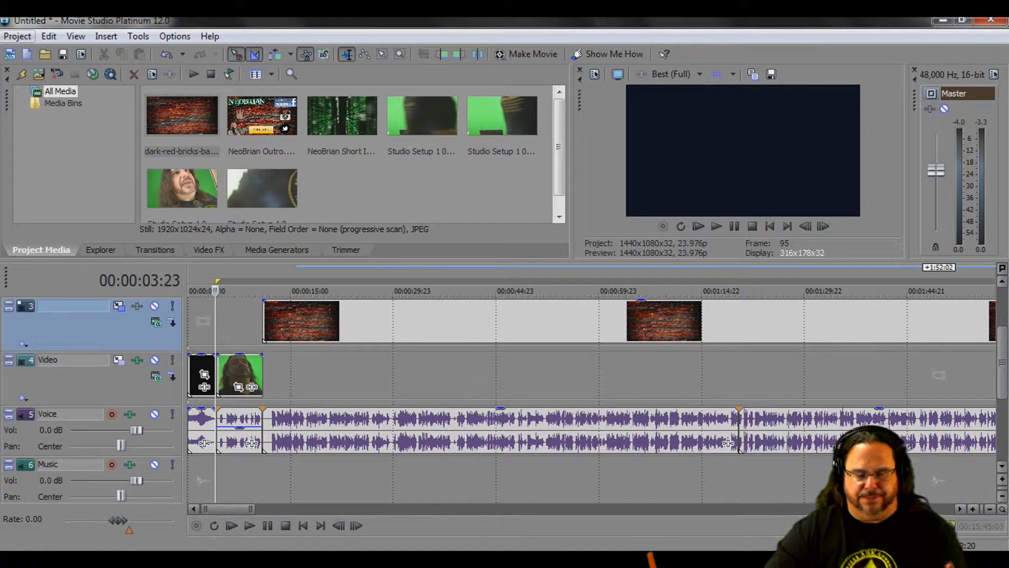
{"action": "key", "text": "alt"}
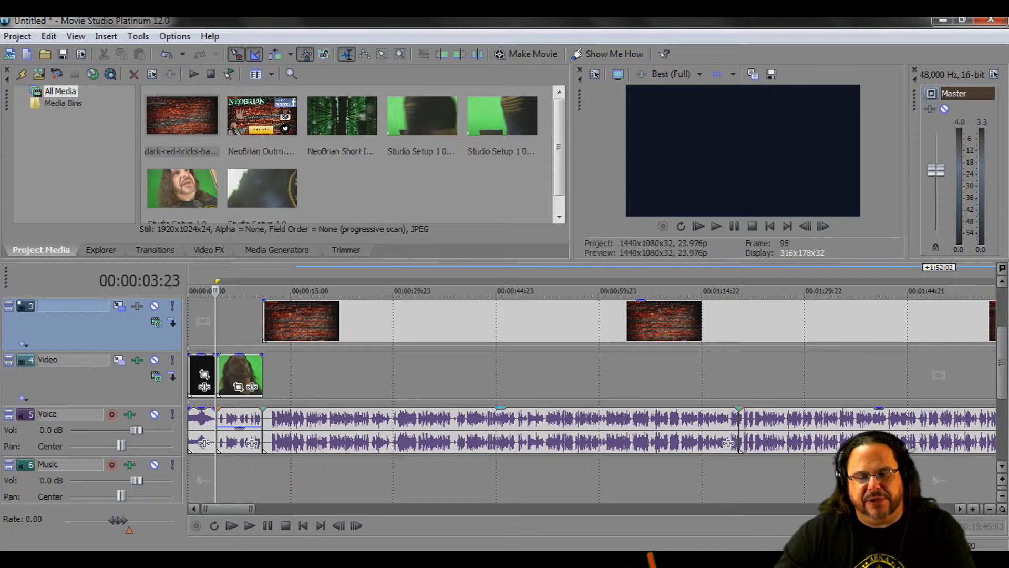
- Open the Render As settings and set the output folder to the user's Music folder
{"action": "left_click", "coordinate": [17, 36]}
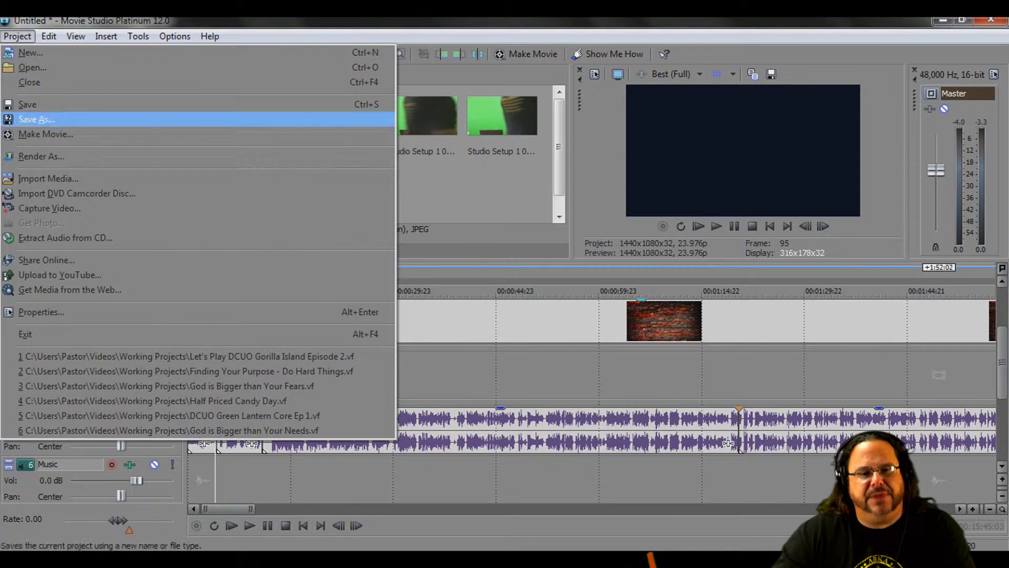
{"action": "left_click", "coordinate": [41, 156]}
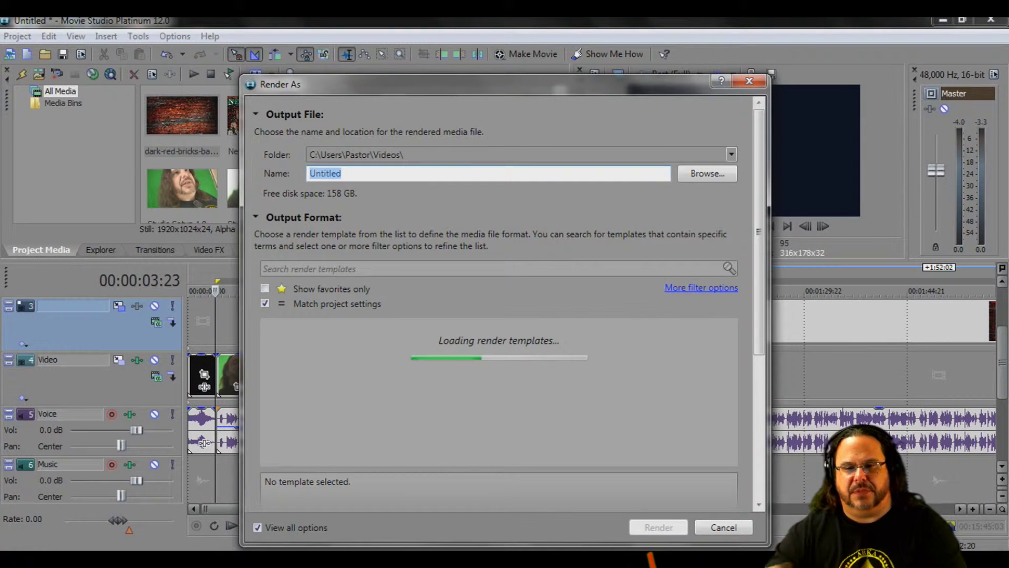
{"action": "left_click", "coordinate": [356, 155]}
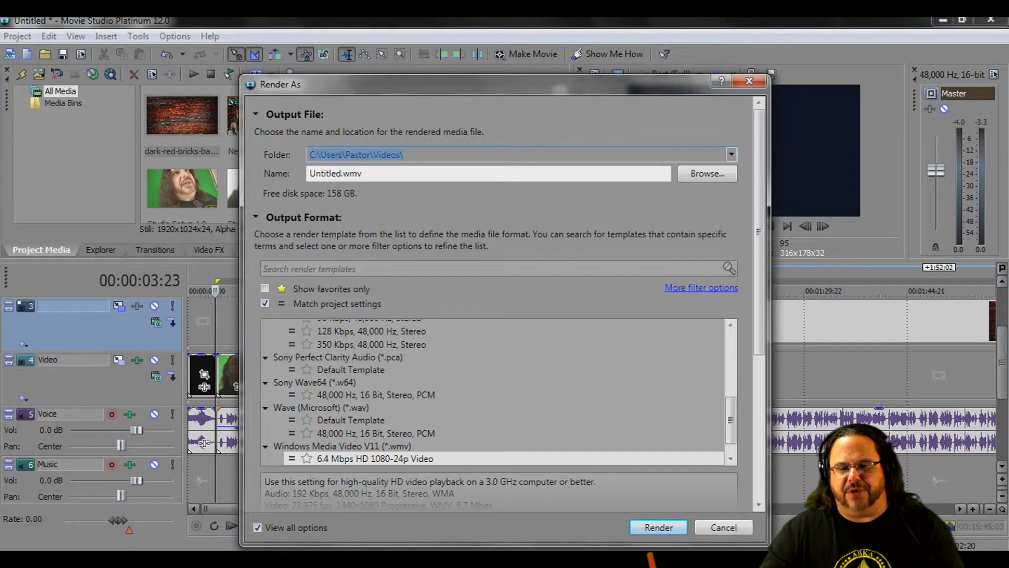
{"action": "key", "text": "alt+Down"}
{"action": "key", "text": "Down"}
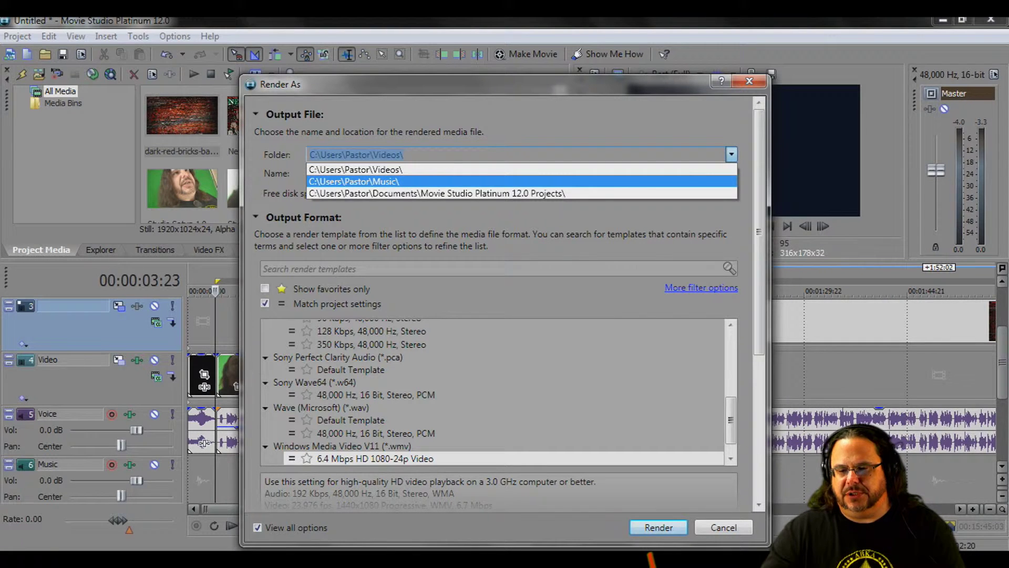
{"action": "key", "text": "Return"}
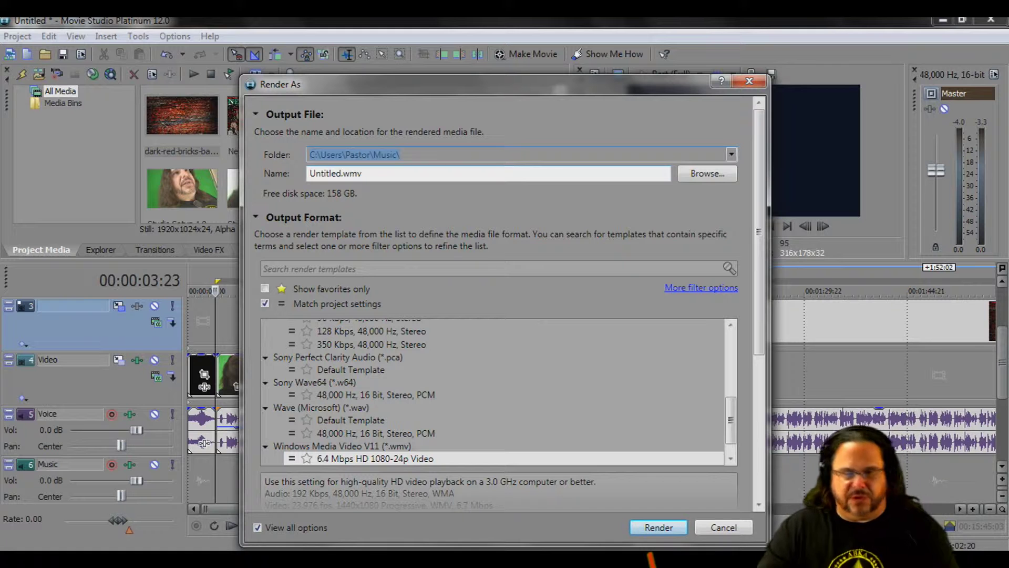
{"action": "key", "text": "Tab"}
{"action": "left_click", "coordinate": [320, 173]}
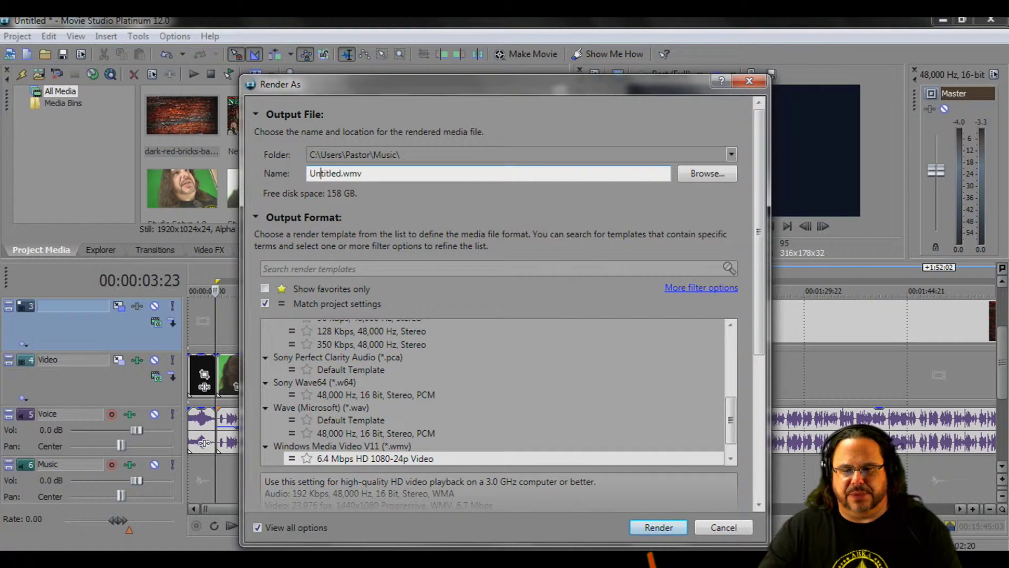
{"action": "double_click", "coordinate": [320, 174]}
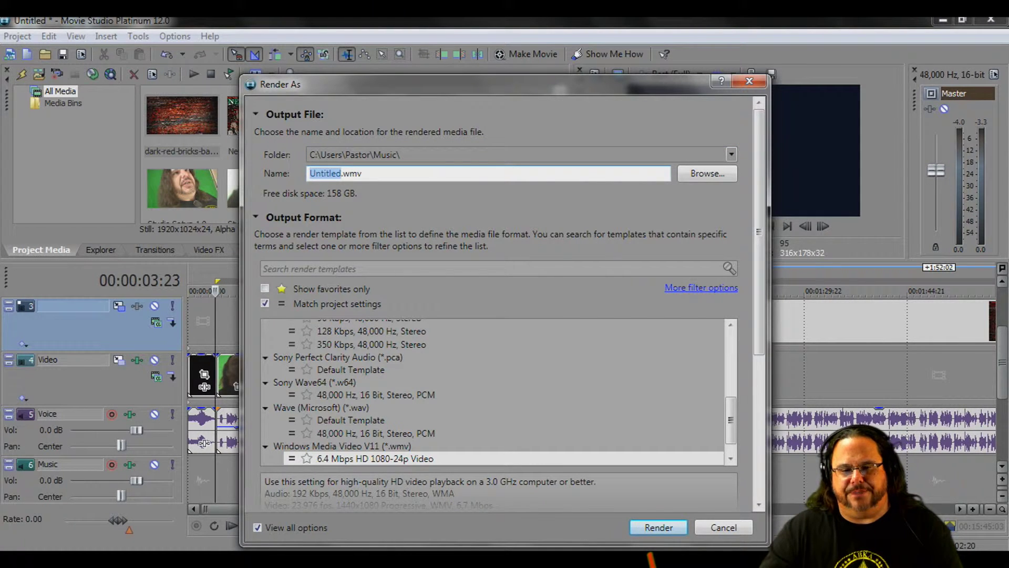
{"action": "type", "text": "Studioe "}
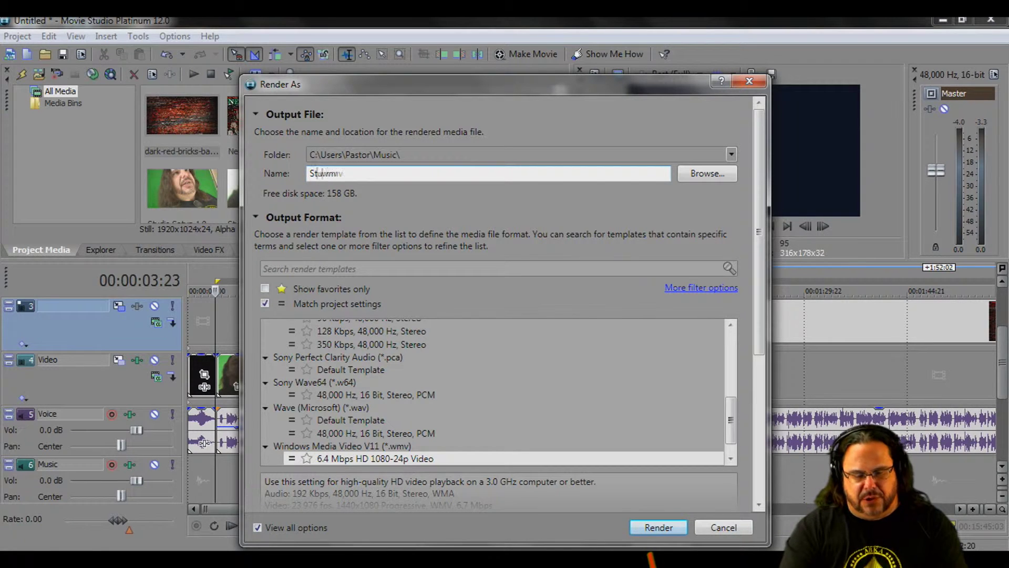
{"action": "type", "text": "Setup"}
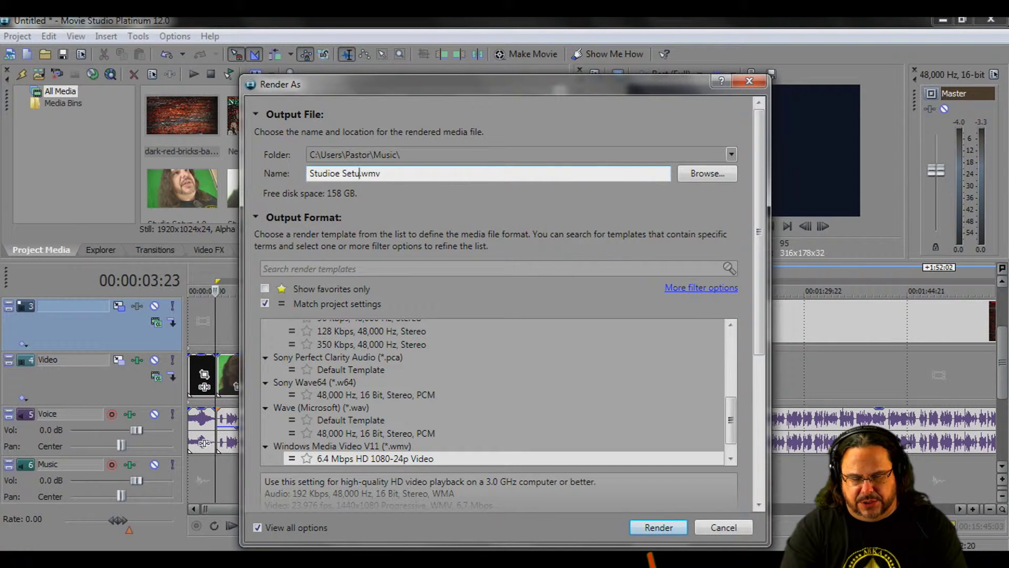
{"action": "type", "text": " 1"}
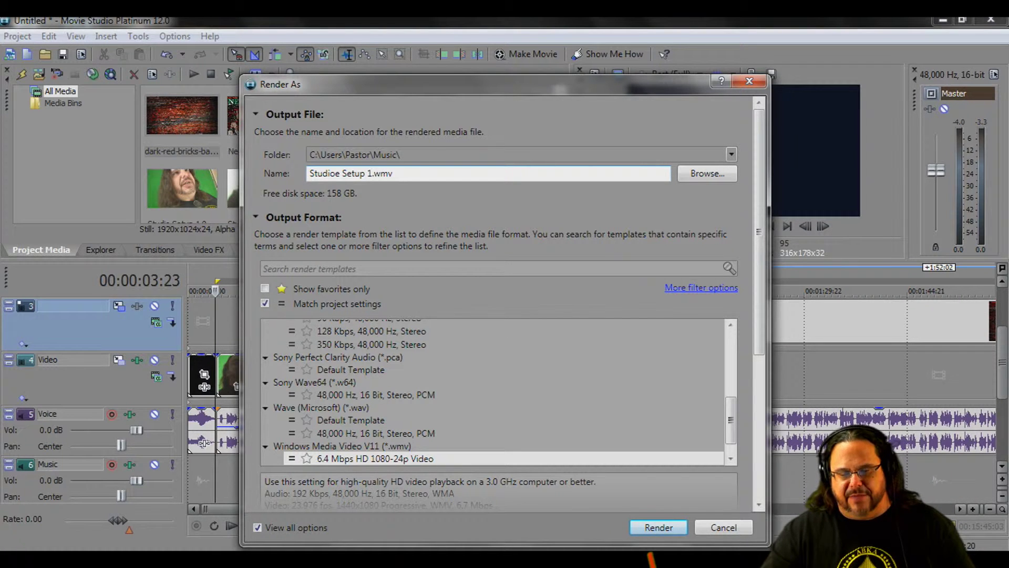
{"action": "scroll", "coordinate": [494, 391], "scroll_direction": "down", "scroll_amount": 2}
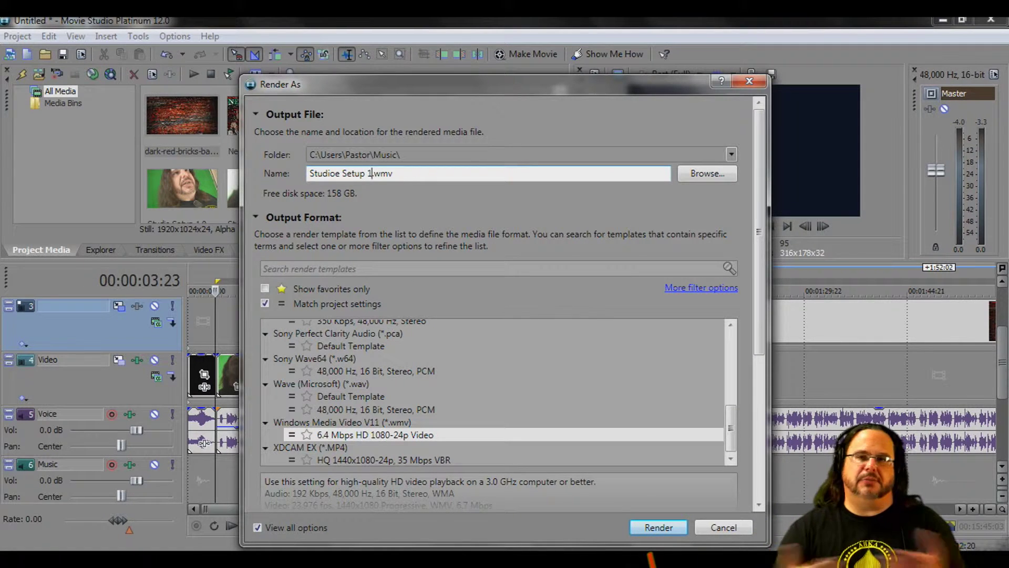
{"action": "key", "text": "Return"}
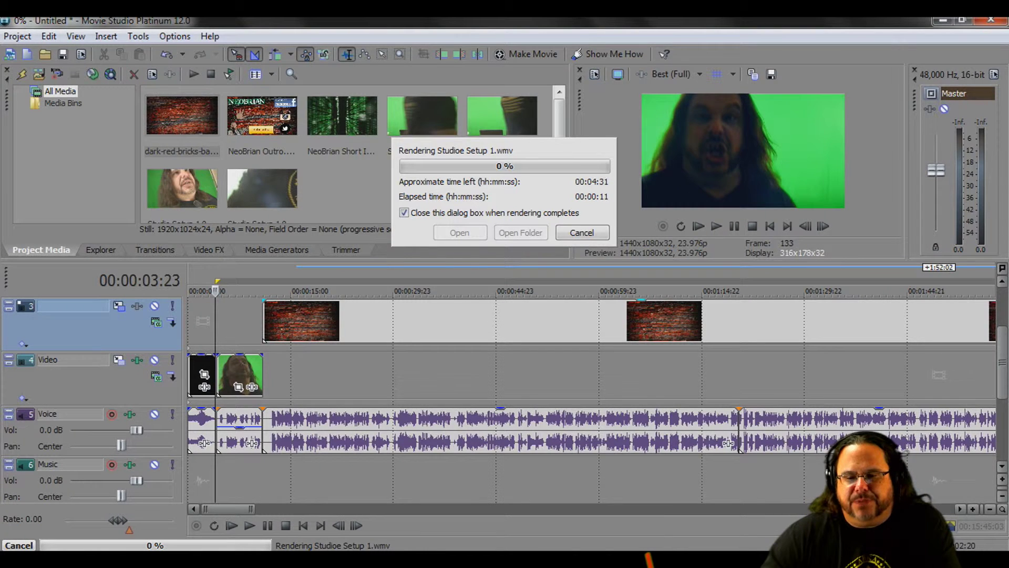
{"action": "key", "text": "Escape"}
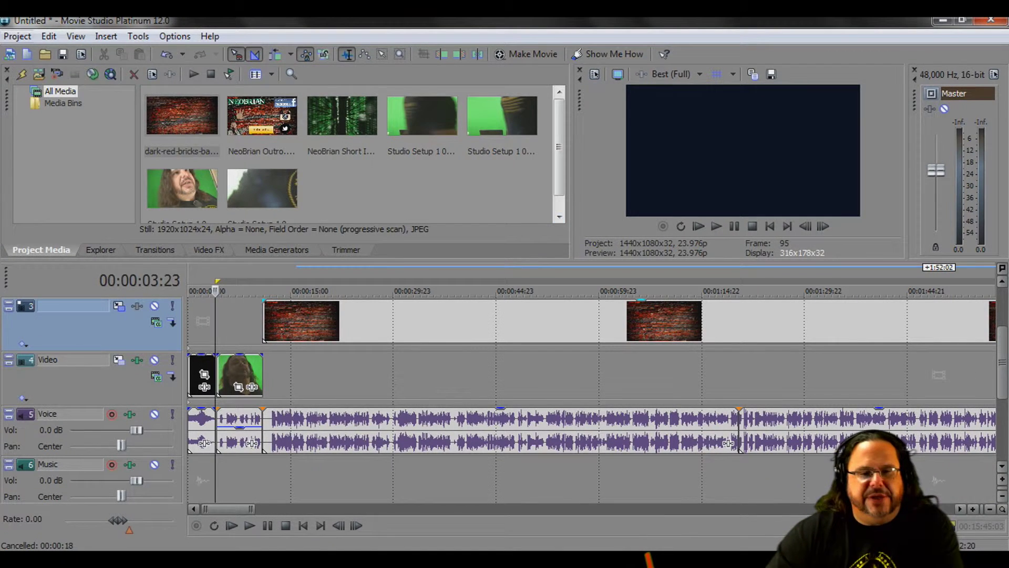
- Render the project as Studio Setup 1.wav using the Wave (Microsoft) template 48,000 Hz, 16 Bit, Stereo, PCM
{"action": "left_click", "coordinate": [17, 36]}
{"action": "key", "text": "Return"}
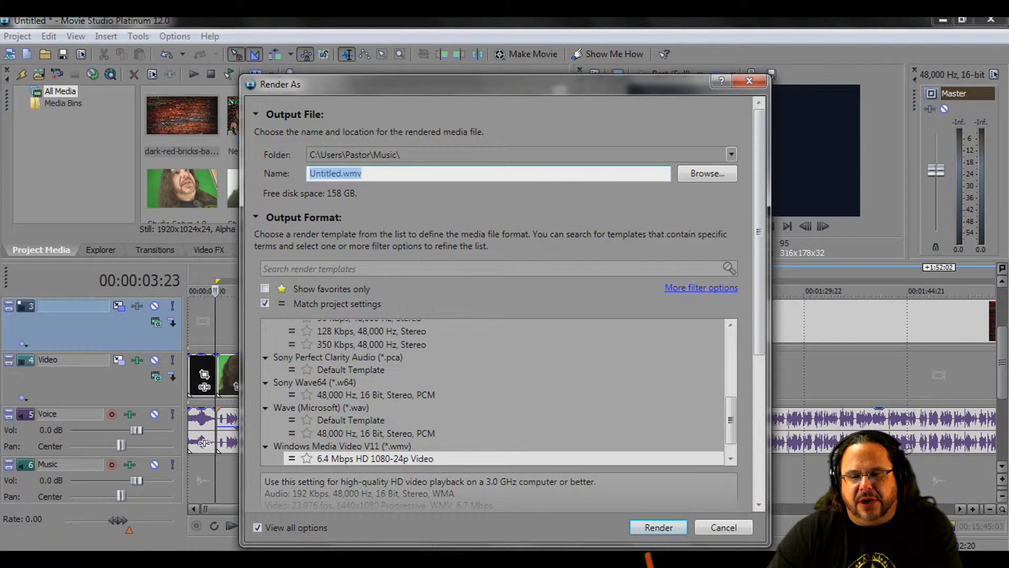
{"action": "left_click", "coordinate": [331, 174]}
{"action": "left_click_drag", "start_coordinate": [341, 174], "coordinate": [309, 174]}
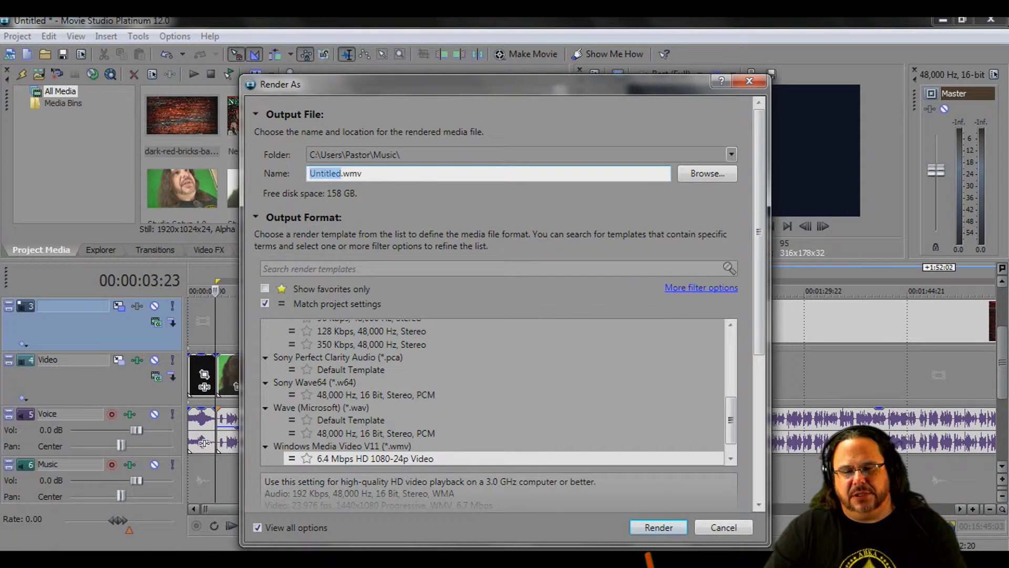
{"action": "type", "text": "Studio Se"}
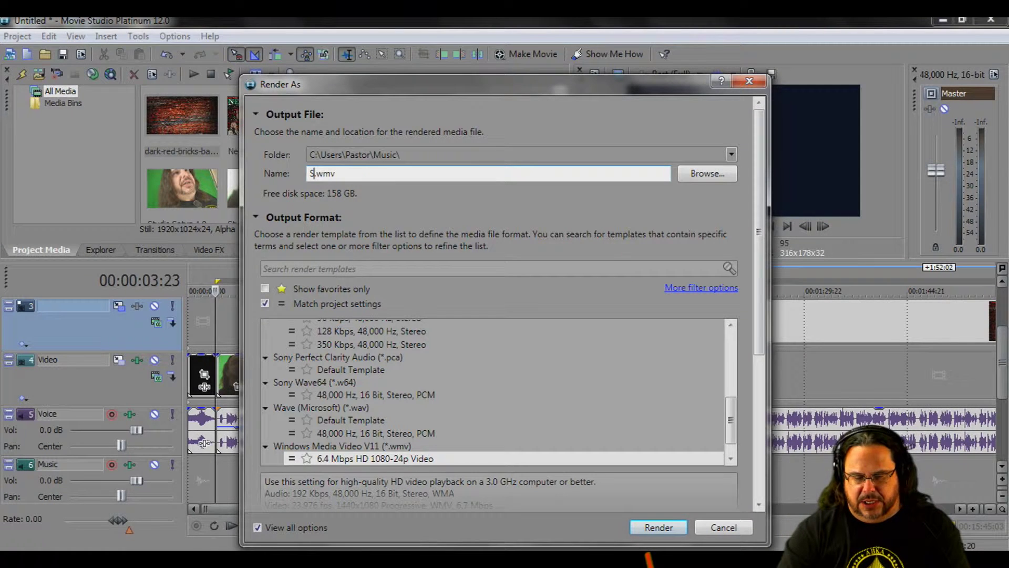
{"action": "type", "text": "tup 1"}
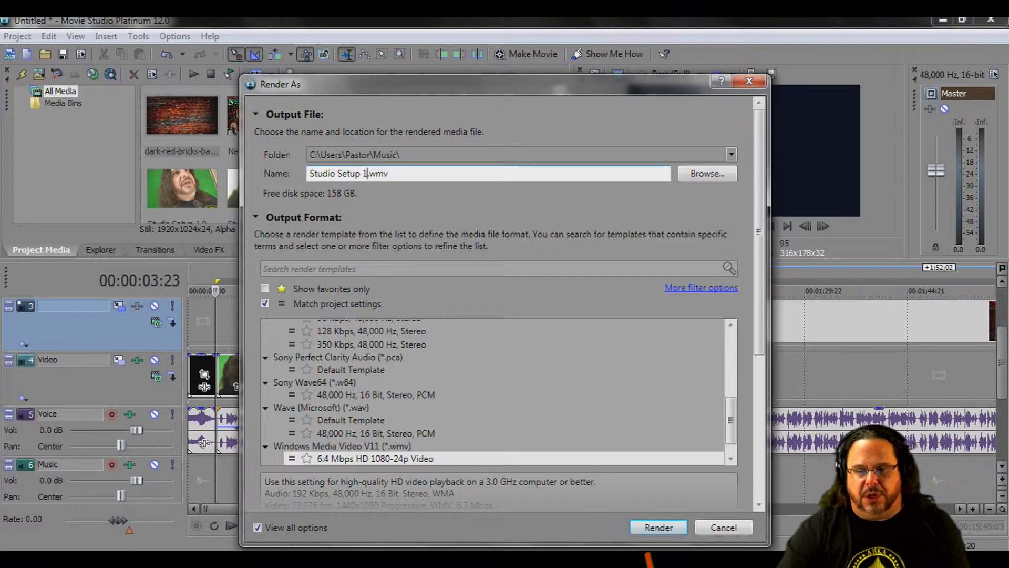
{"action": "left_click", "coordinate": [375, 433]}
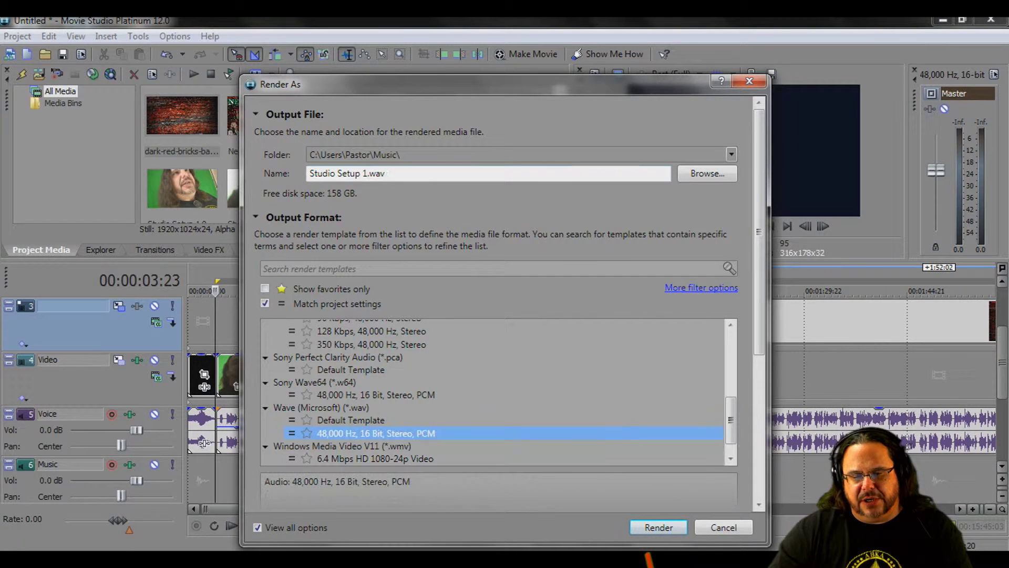
{"action": "left_click", "coordinate": [658, 527]}
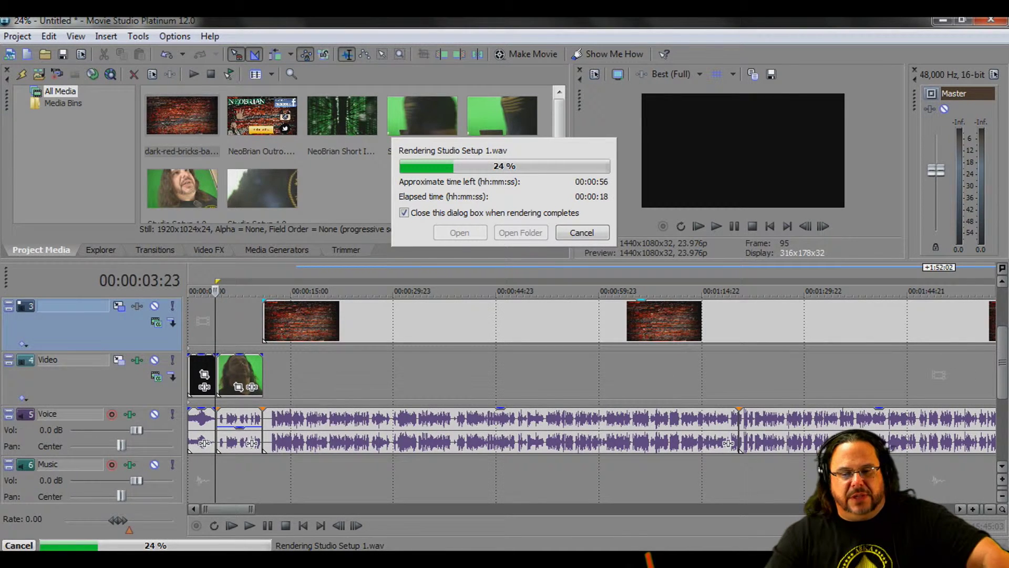
- Switch to Audacity and open Studio Setup 1 from the My Music folder, making a copy of the file before editing
{"action": "key", "text": "super"}
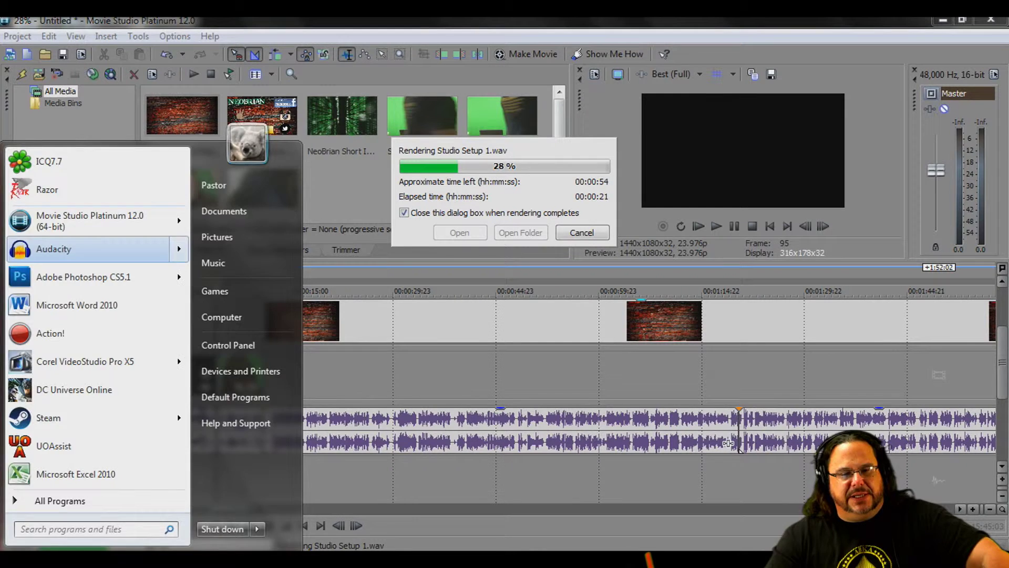
{"action": "left_click", "coordinate": [97, 249]}
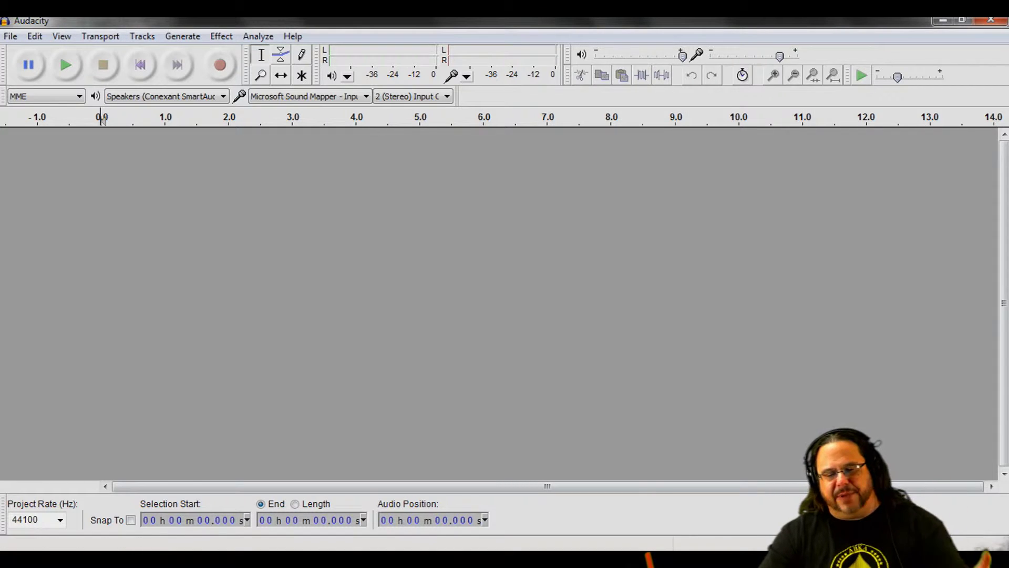
{"action": "left_click", "coordinate": [10, 35]}
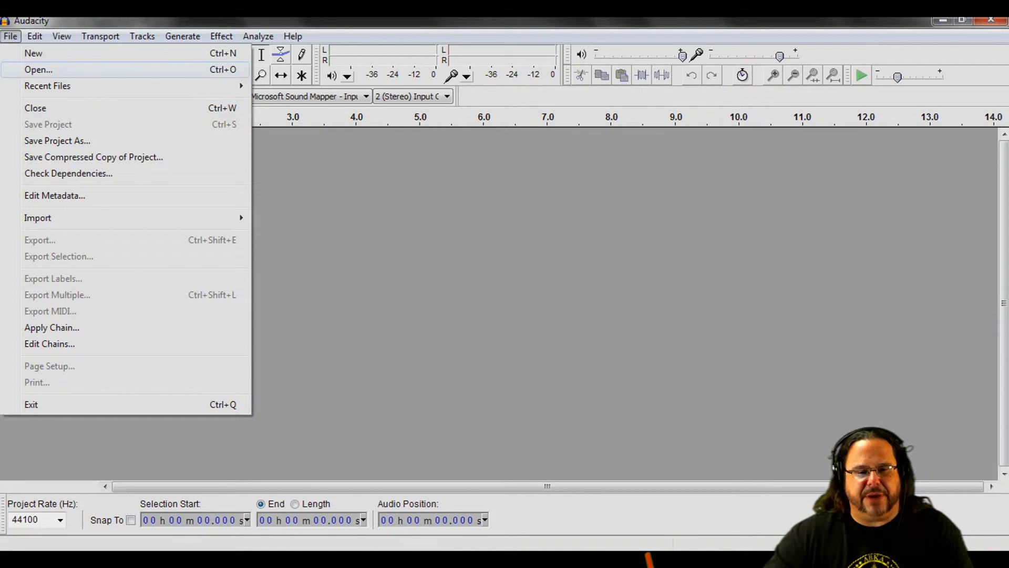
{"action": "left_click", "coordinate": [38, 69]}
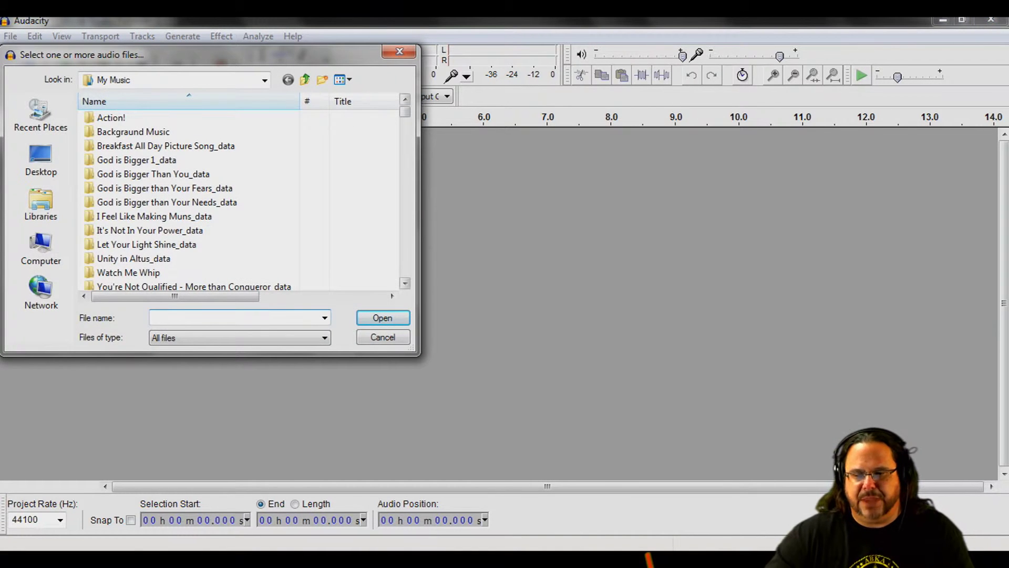
{"action": "scroll", "coordinate": [239, 200], "scroll_direction": "down", "scroll_amount": 4}
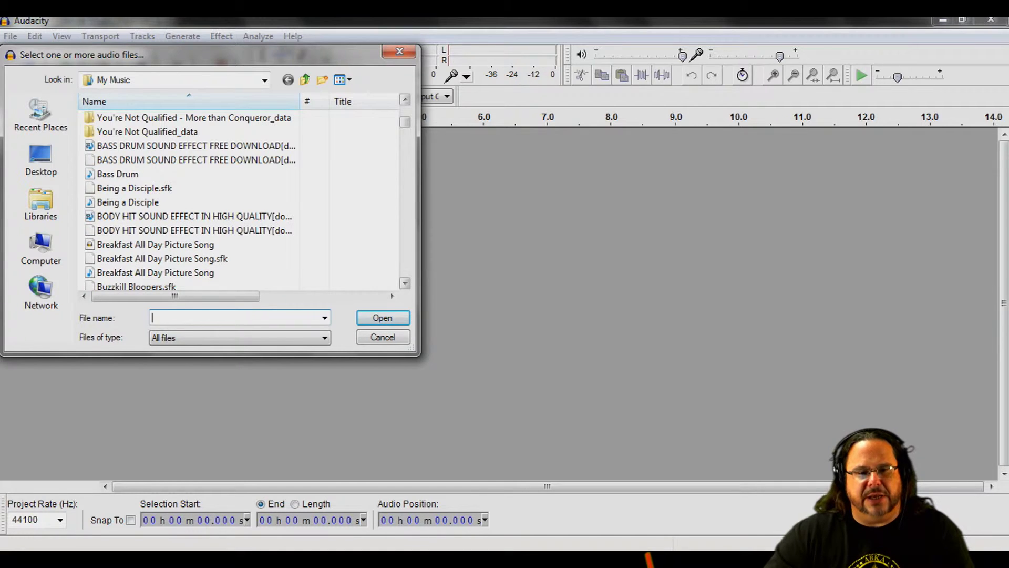
{"action": "scroll", "coordinate": [239, 199], "scroll_direction": "down", "scroll_amount": 4}
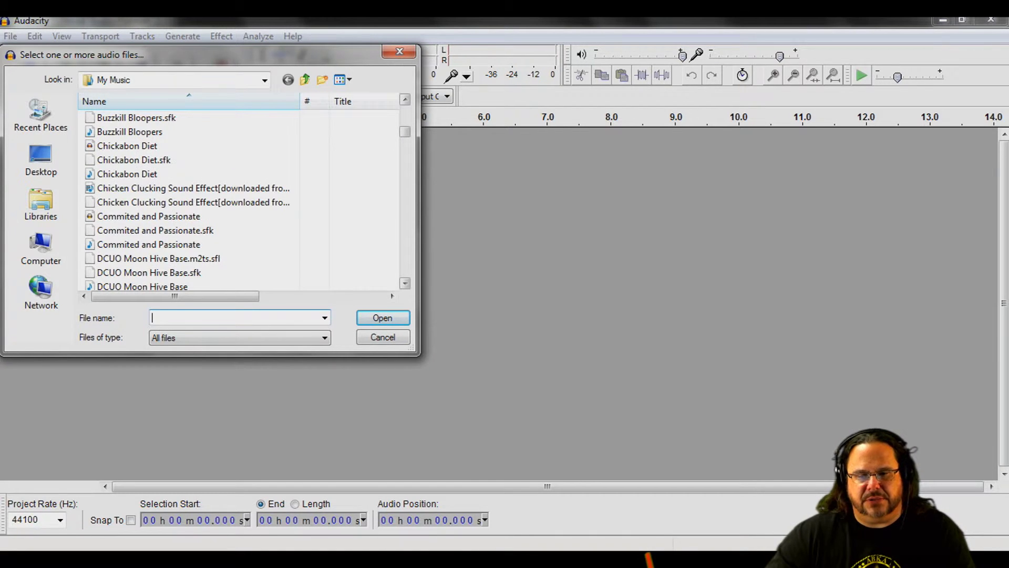
{"action": "scroll", "coordinate": [239, 200], "scroll_direction": "down", "scroll_amount": 18}
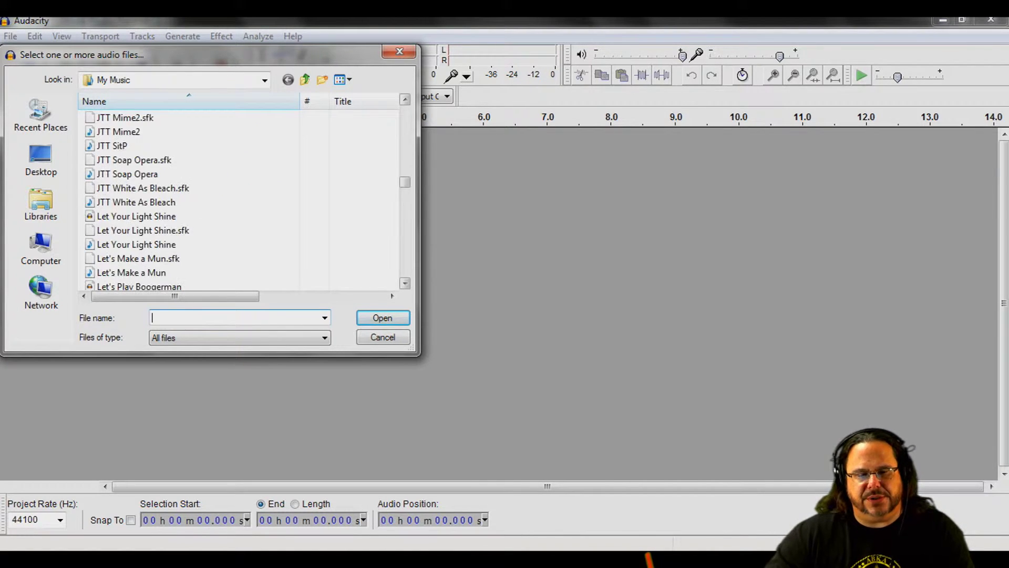
{"action": "scroll", "coordinate": [239, 200], "scroll_direction": "down", "scroll_amount": 5}
{"action": "scroll", "coordinate": [239, 199], "scroll_direction": "down", "scroll_amount": 12}
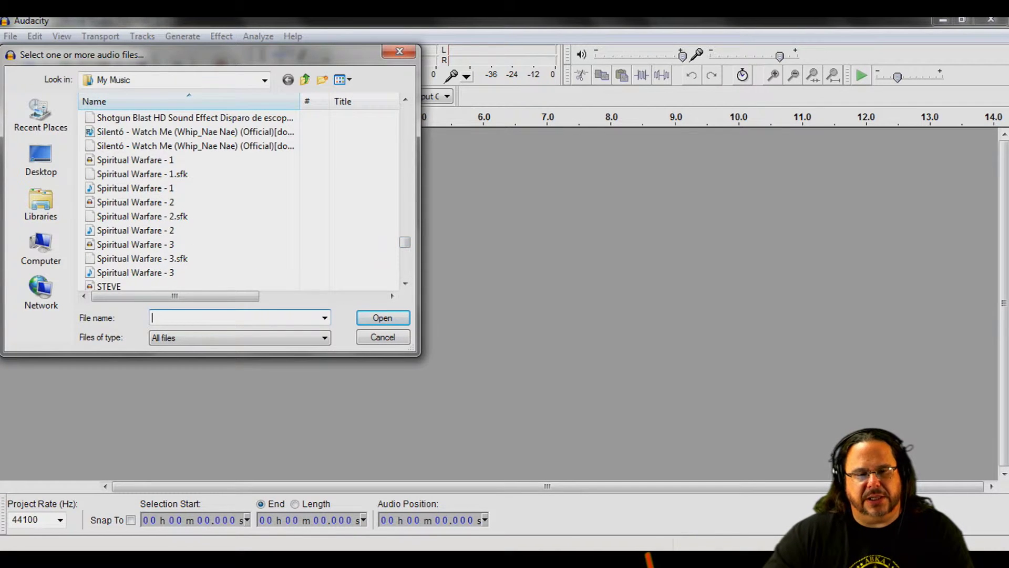
{"action": "scroll", "coordinate": [239, 200], "scroll_direction": "down", "scroll_amount": 4}
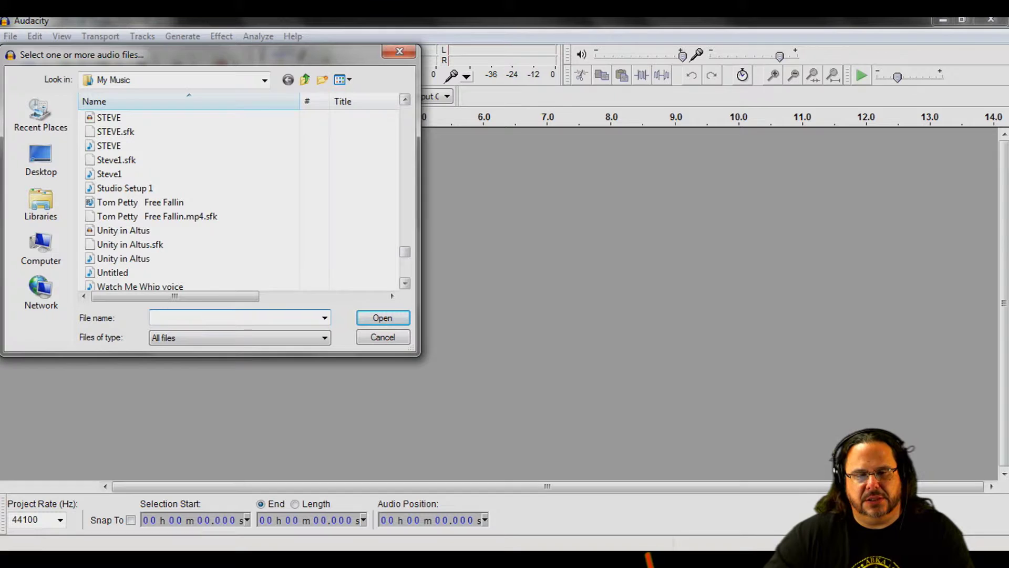
{"action": "double_click", "coordinate": [173, 188]}
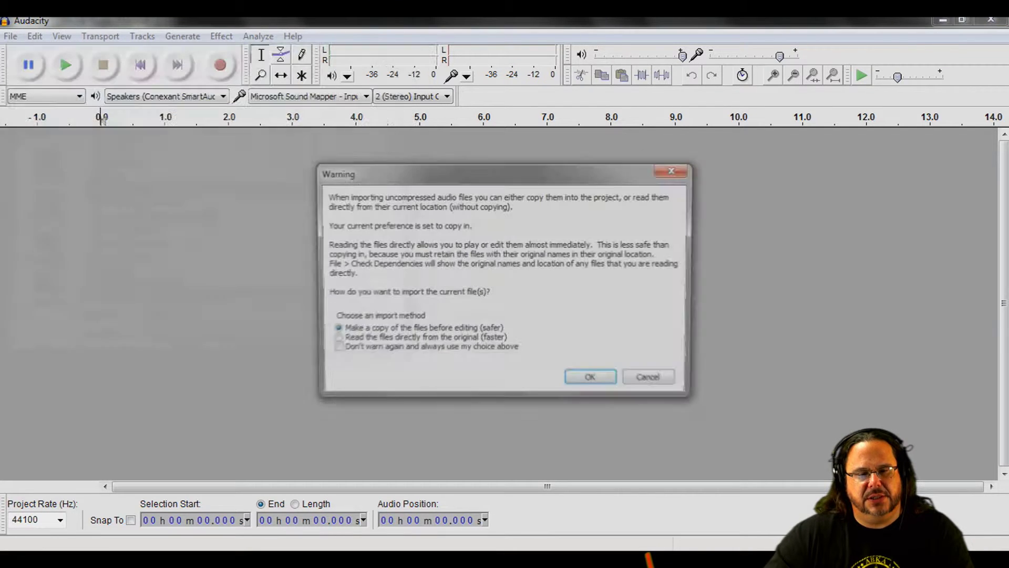
{"action": "key", "text": "Return"}
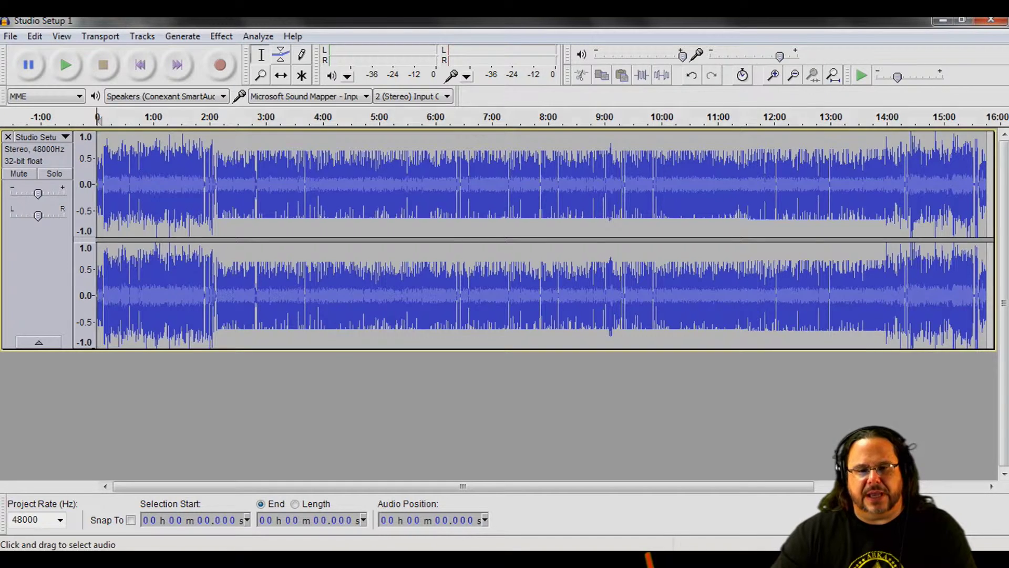
- Normalize the entire Studio Setup 1 track to a maximum amplitude of 0.0 dB with DC offset removal enabled
{"action": "key", "text": "ctrl+a"}
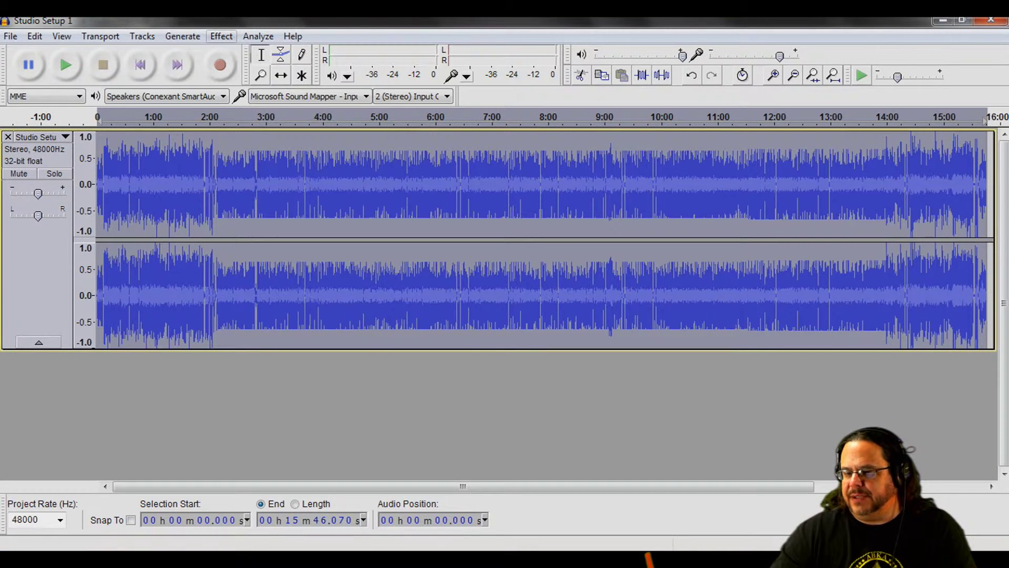
{"action": "left_click", "coordinate": [221, 36]}
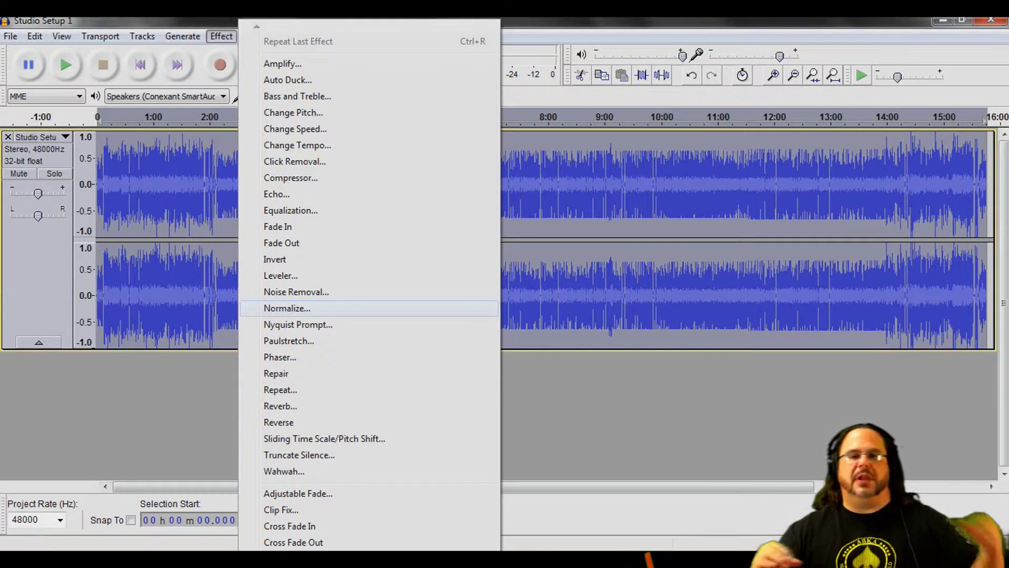
{"action": "key", "text": "Return"}
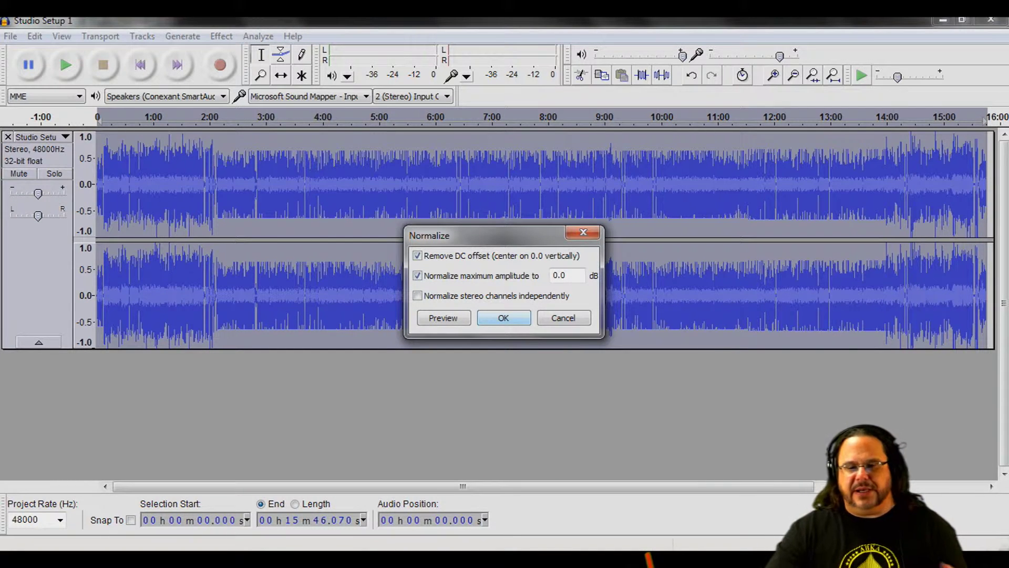
{"action": "key", "text": "Return"}
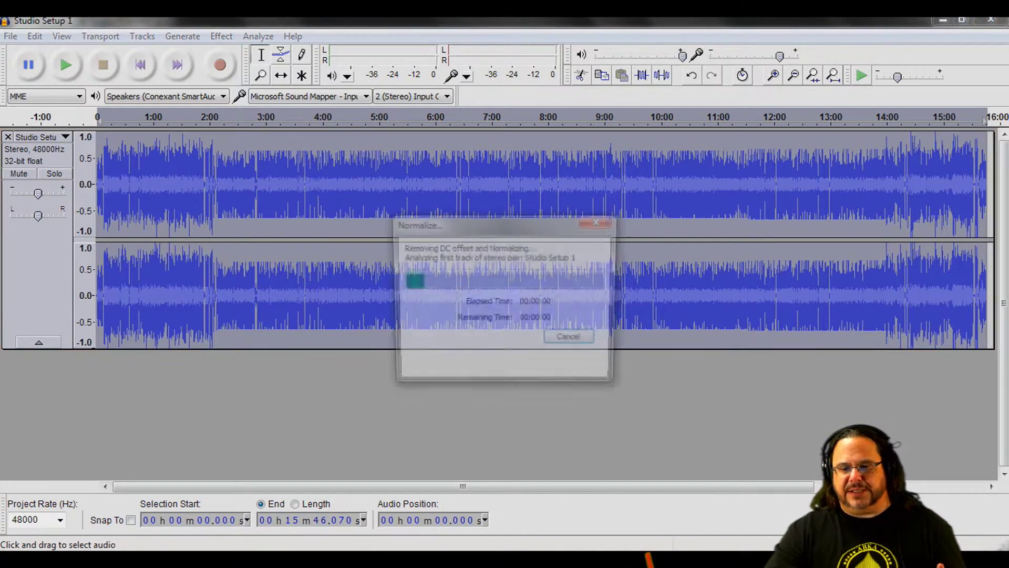
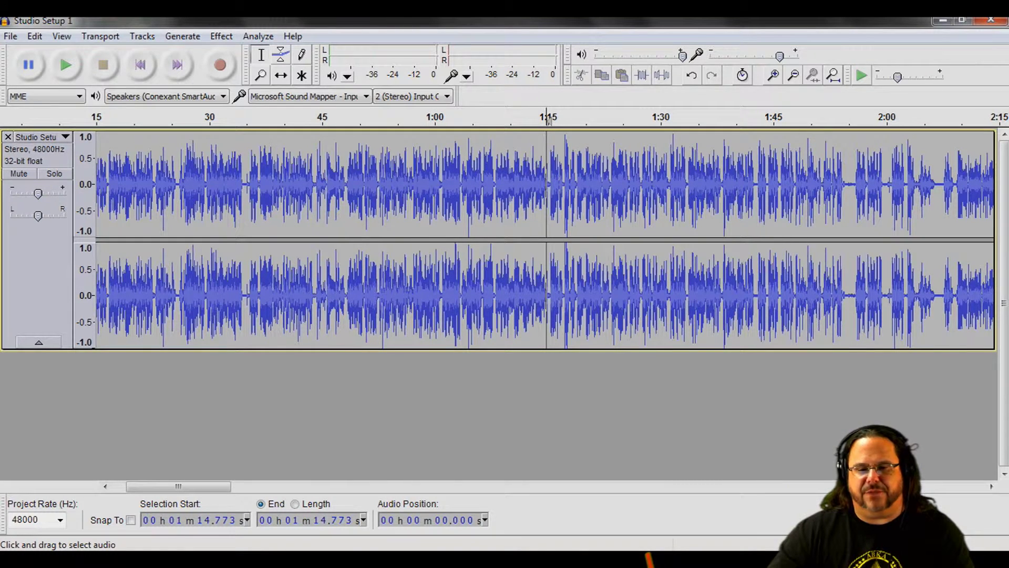
- Play the quiet gap from about 2:06.449 to 2:07.593 to hear its background noise
{"action": "left_click", "coordinate": [936, 239]}
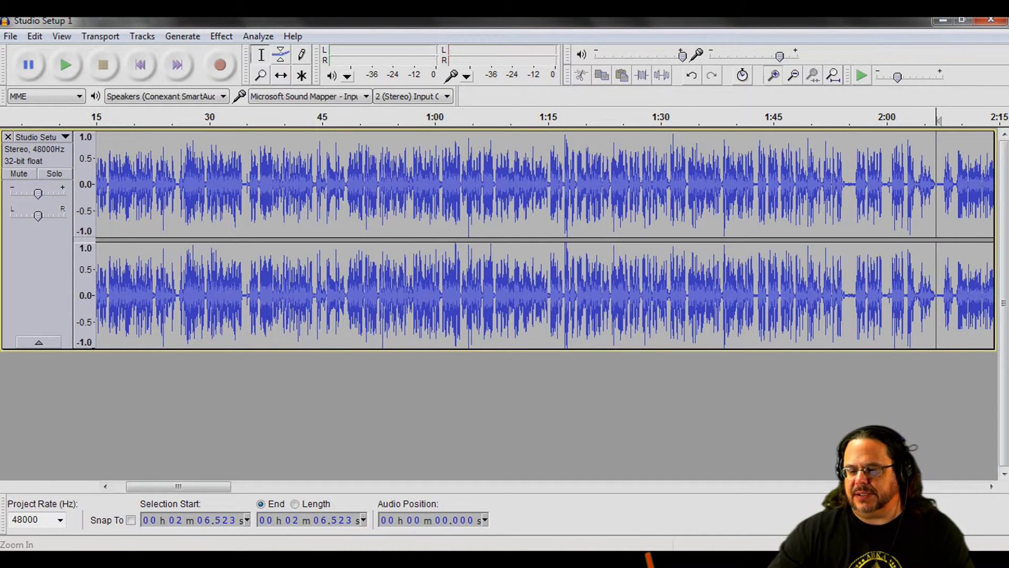
{"action": "left_click", "coordinate": [773, 75]}
{"action": "left_click", "coordinate": [773, 75]}
{"action": "left_click", "coordinate": [773, 75]}
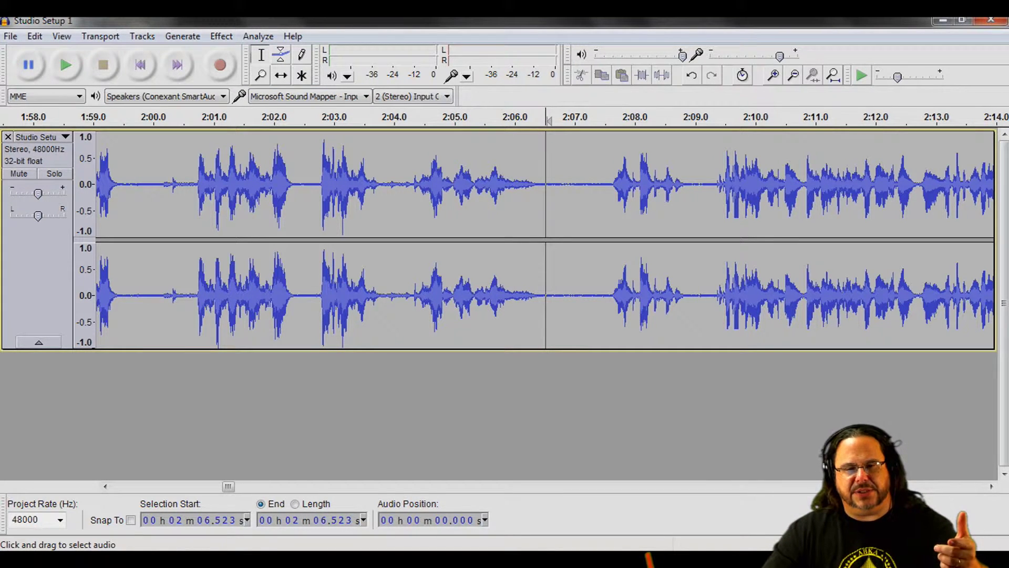
{"action": "left_click_drag", "start_coordinate": [611, 184], "coordinate": [541, 184]}
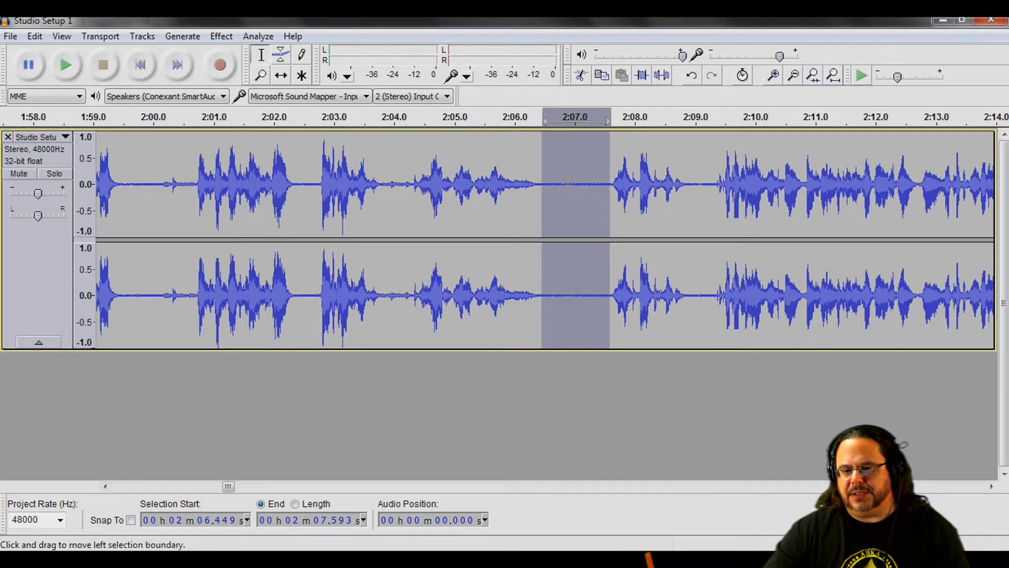
{"action": "key", "text": "space"}
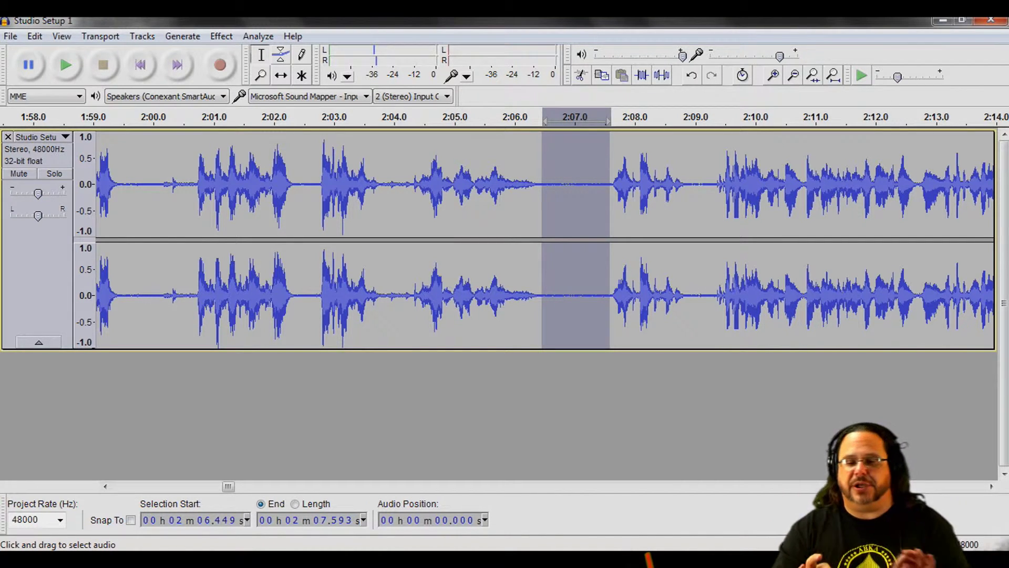
- Compare the background noise by playing the quiet gaps near 2:00, from about 2:06.880 to 2:07.605, and from about 2:08.970 to 2:09.339
{"action": "left_click_drag", "start_coordinate": [127, 210], "coordinate": [159, 210]}
{"action": "key", "text": "space"}
{"action": "left_click_drag", "start_coordinate": [567, 210], "coordinate": [611, 210]}
{"action": "key", "text": "space"}
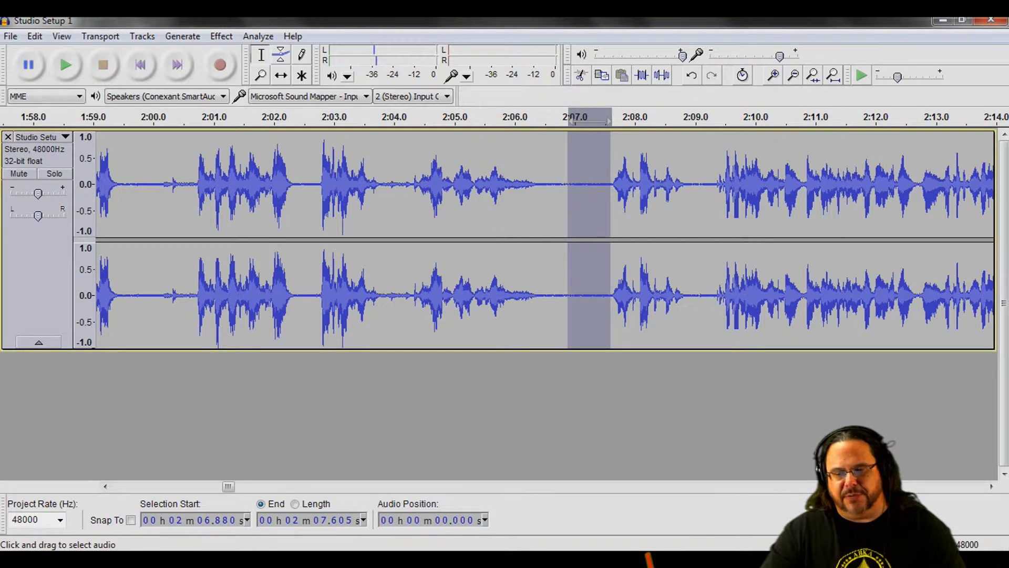
{"action": "left_click_drag", "start_coordinate": [694, 211], "coordinate": [715, 210]}
{"action": "key", "text": "space"}
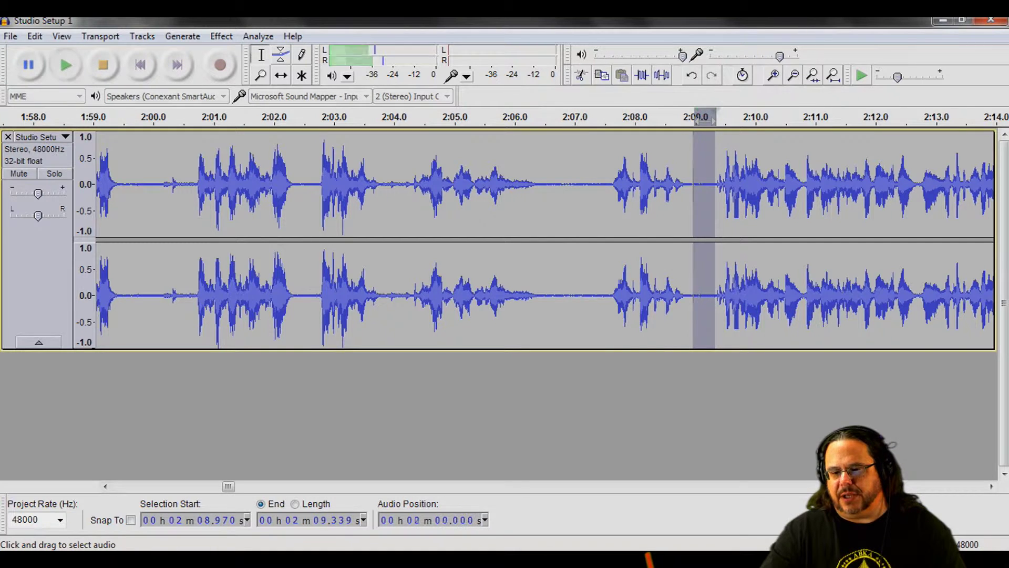
- Capture a Noise Removal profile from the quiet passage between about 2:06.892 and 2:07.568
{"action": "left_click_drag", "start_coordinate": [568, 210], "coordinate": [609, 210]}
{"action": "key", "text": "space"}
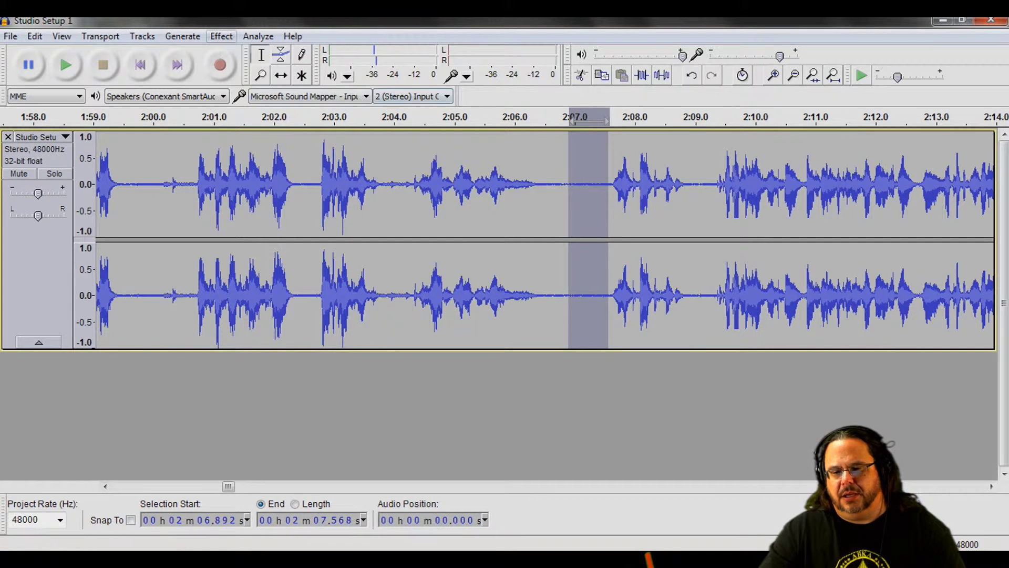
{"action": "left_click", "coordinate": [221, 36]}
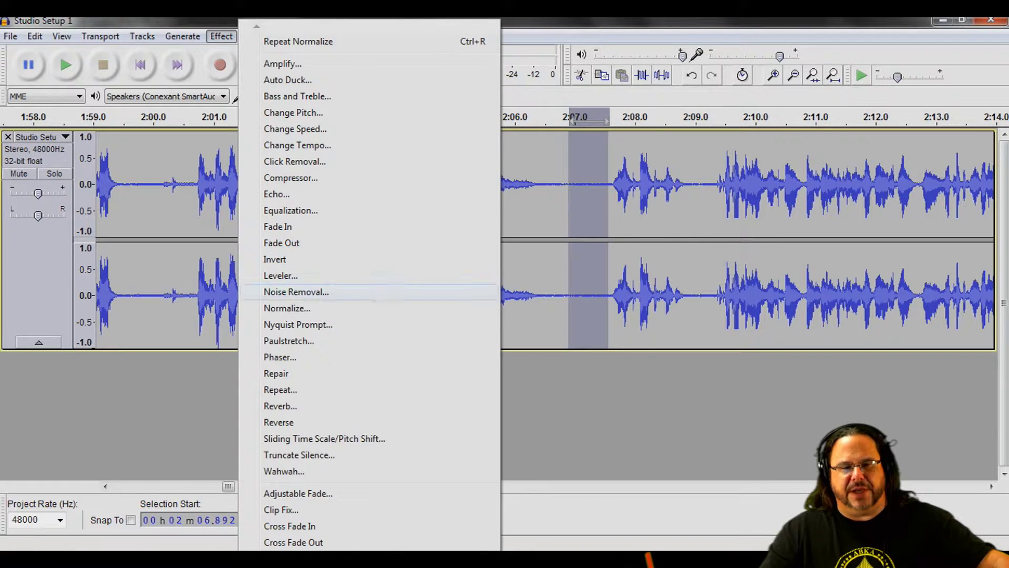
{"action": "left_click", "coordinate": [296, 292]}
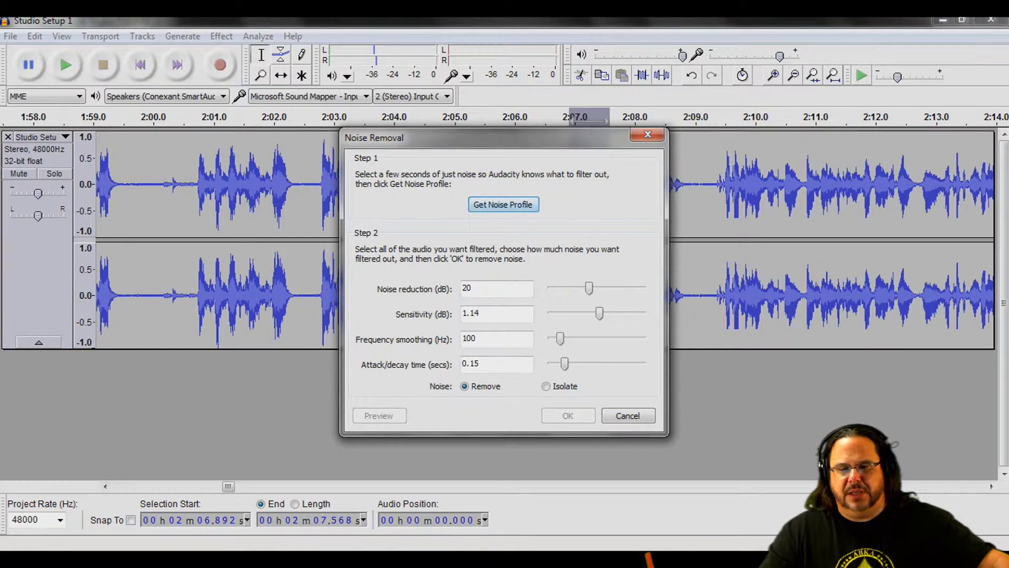
{"action": "left_click", "coordinate": [503, 204]}
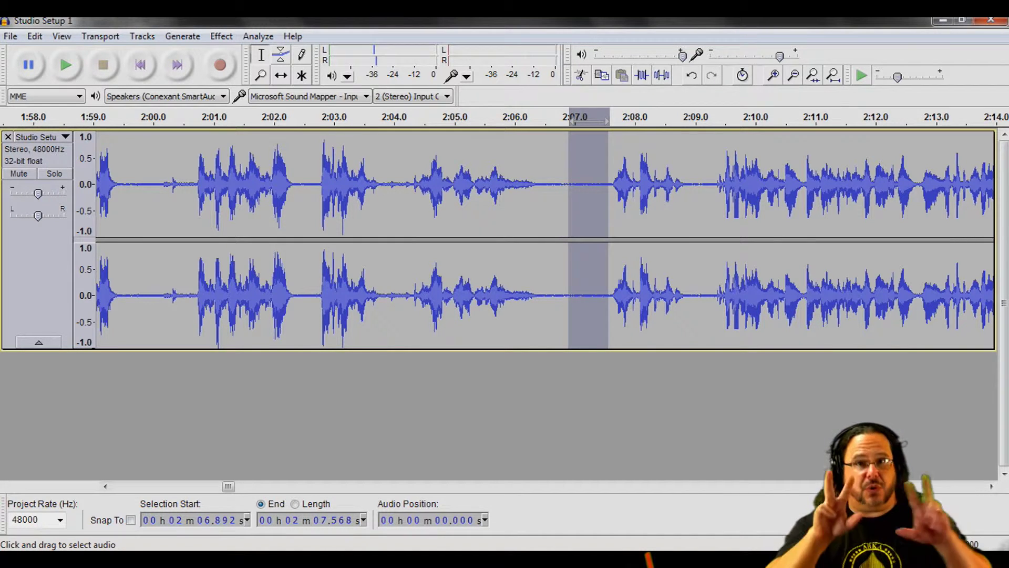
- Apply Noise Removal to the entire track with 20 dB reduction, 1.14 dB sensitivity, 100 Hz smoothing and 0.15 s attack/decay
{"action": "key", "text": "ctrl+a"}
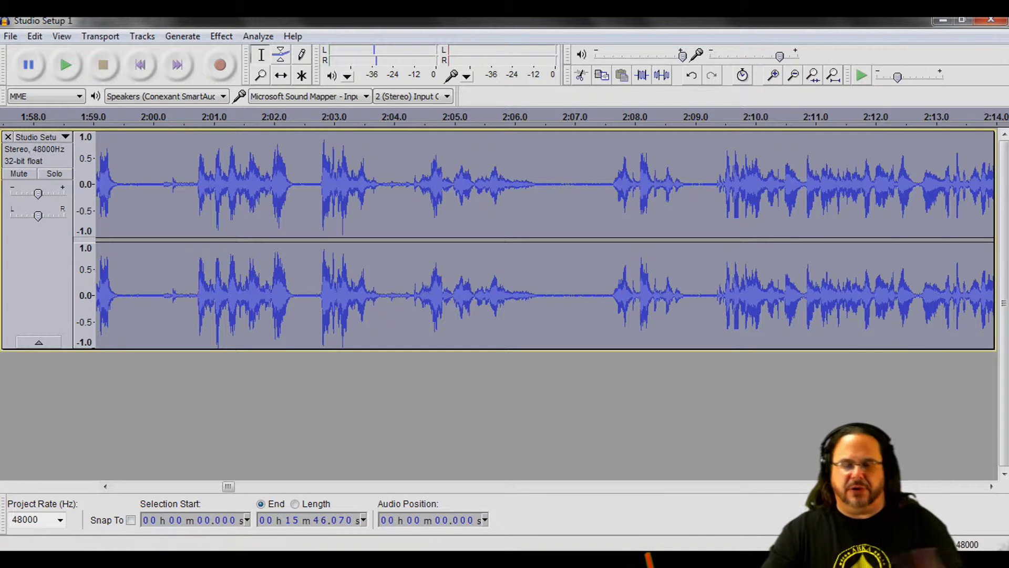
{"action": "left_click", "coordinate": [221, 36]}
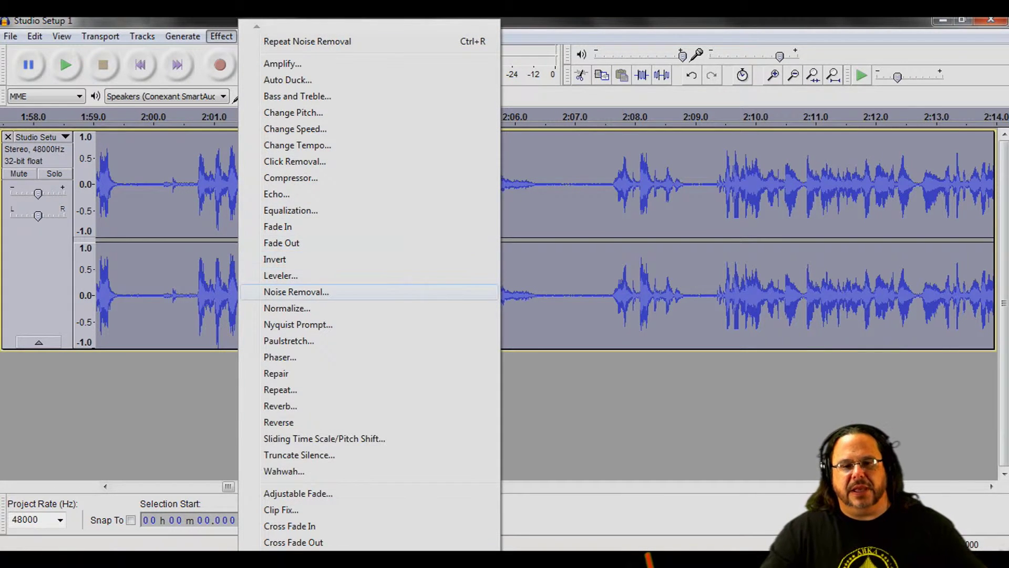
{"action": "left_click", "coordinate": [296, 292]}
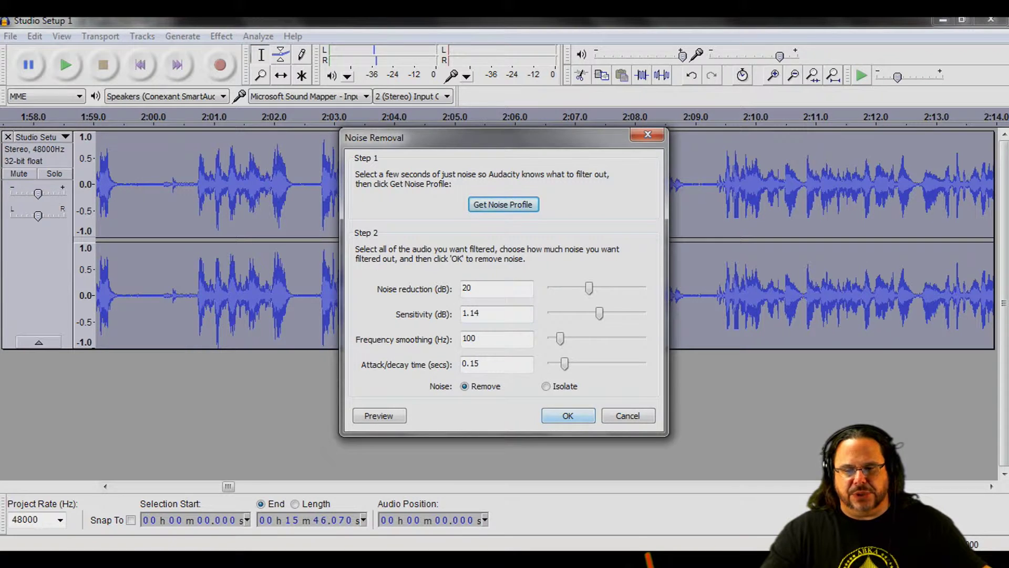
{"action": "key", "text": "Return"}
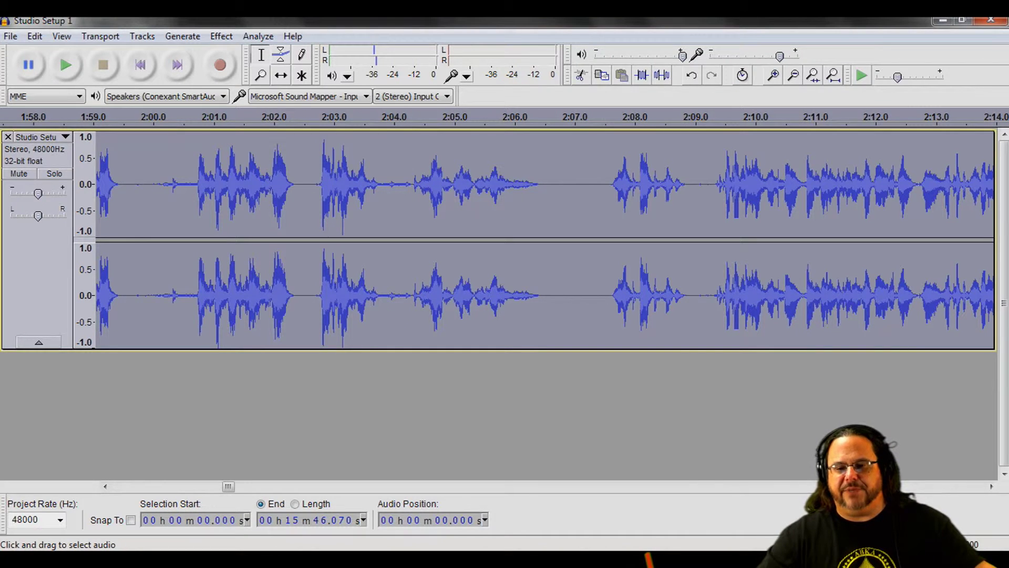
- Play the cleaned gap from about 2:06.560 to 2:07.618 and the speech from about 2:02.4 to check the noise removal
{"action": "left_click_drag", "start_coordinate": [549, 237], "coordinate": [611, 236]}
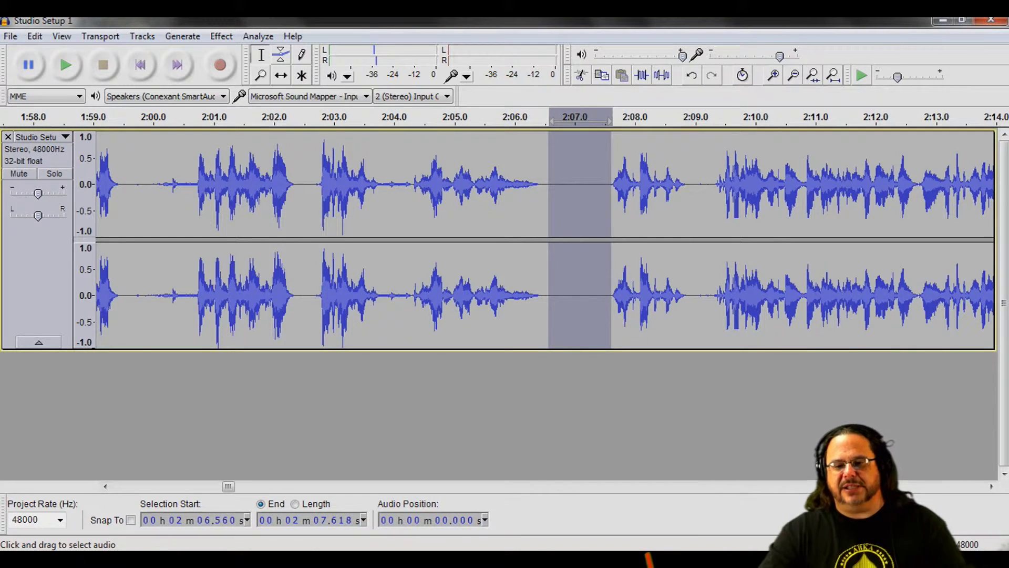
{"action": "key", "text": "space"}
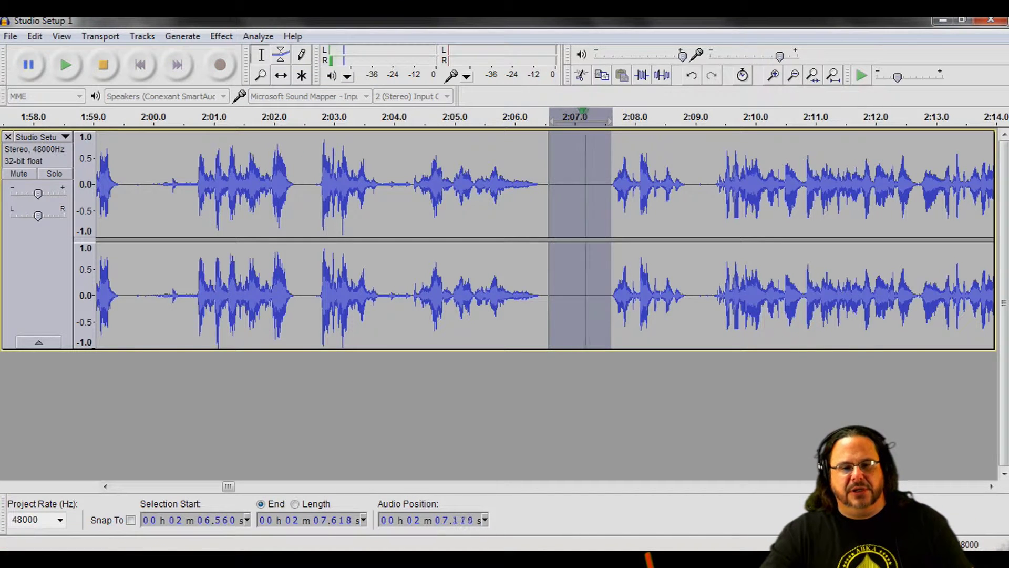
{"action": "left_click", "coordinate": [299, 116]}
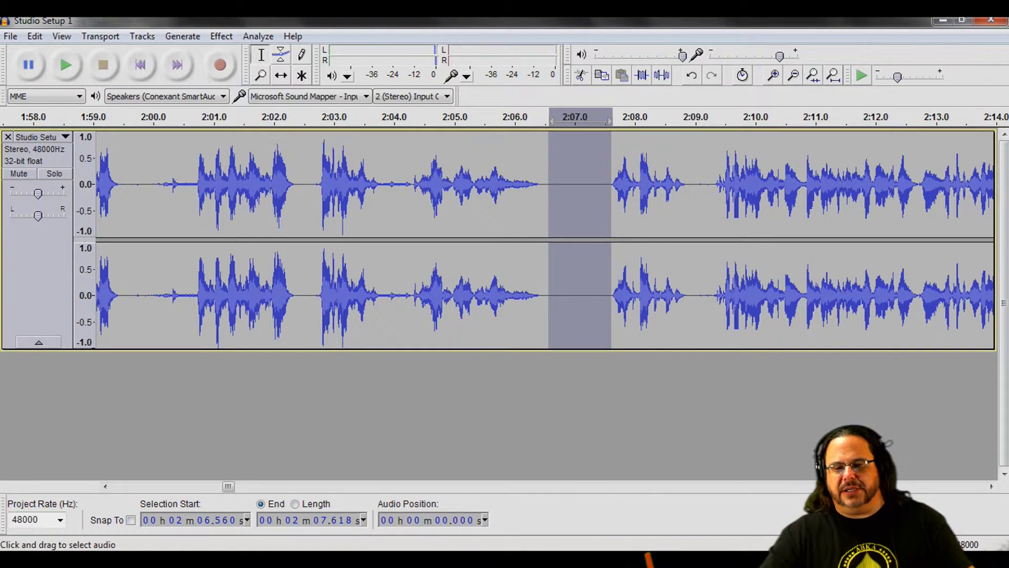
- Apply Equalization to the entire track using the unnamed Graphic EQ curve that boosts the low frequencies
{"action": "key", "text": "ctrl+a"}
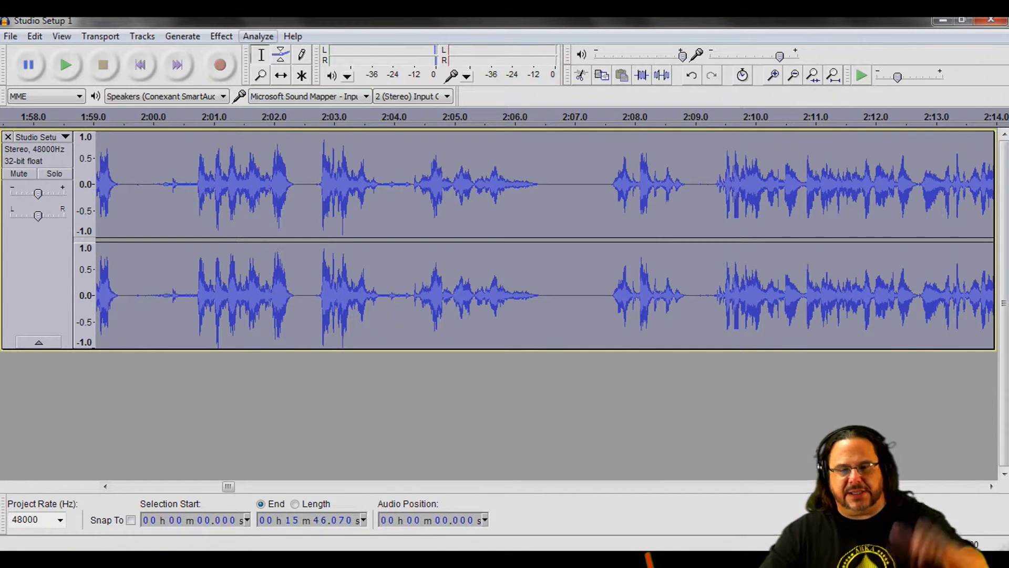
{"action": "left_click", "coordinate": [221, 36]}
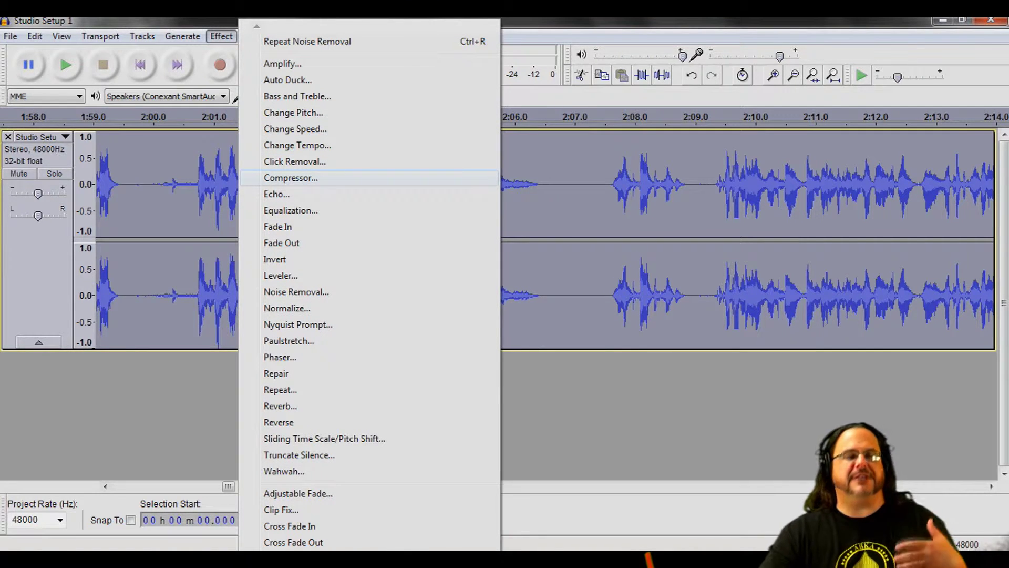
{"action": "left_click", "coordinate": [290, 210]}
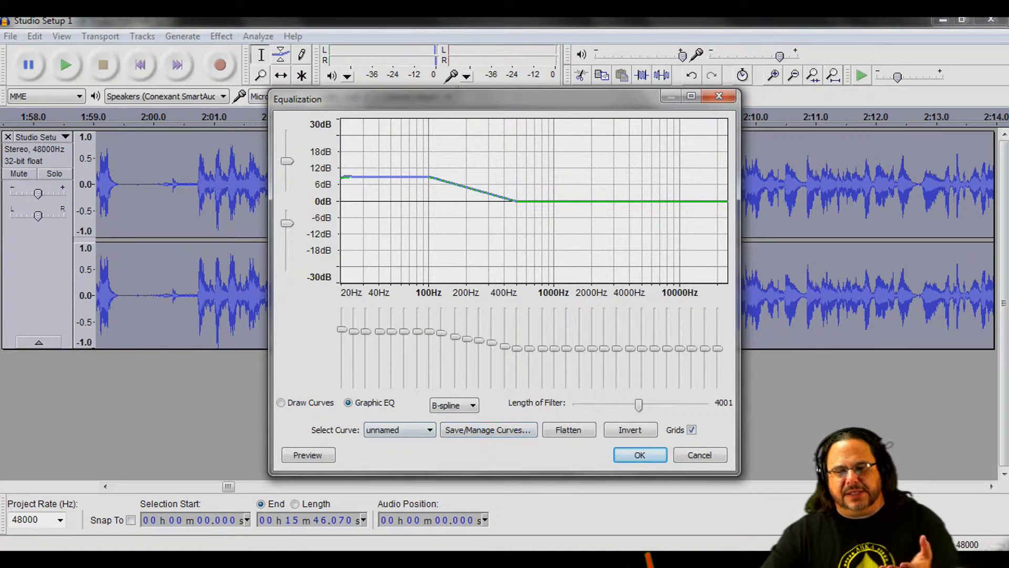
{"action": "left_click", "coordinate": [399, 429]}
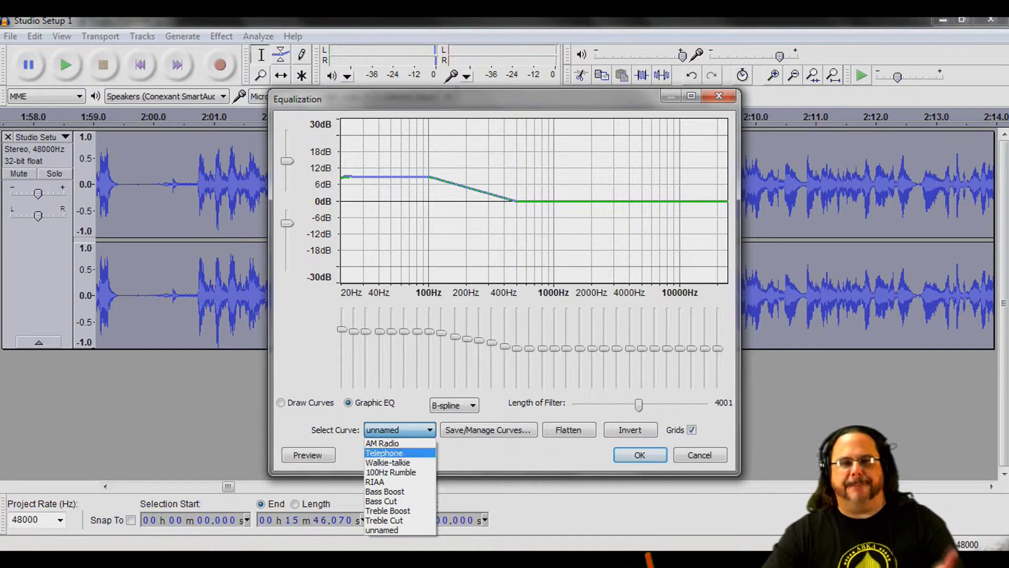
{"action": "key", "text": "Escape"}
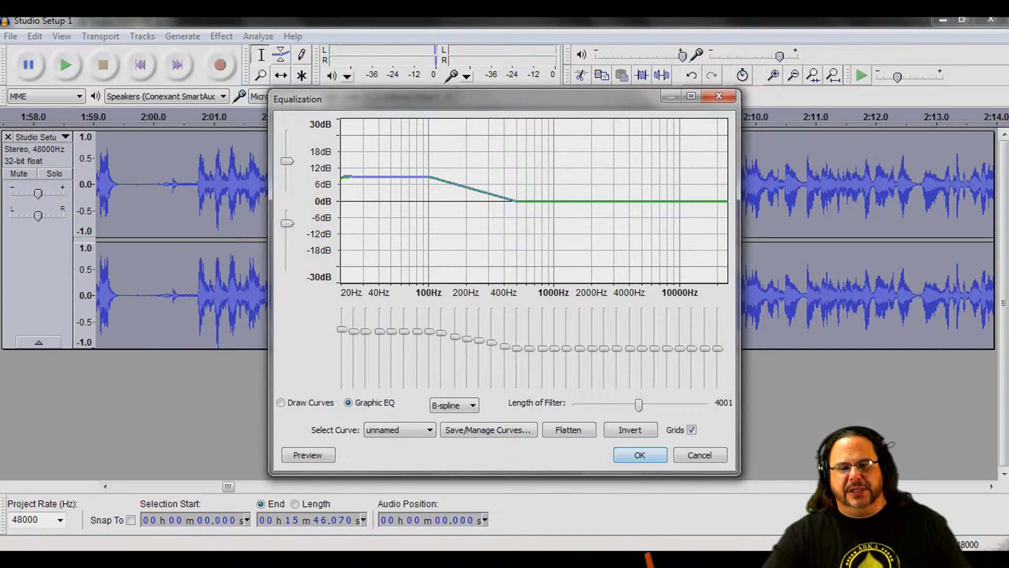
{"action": "key", "text": "Return"}
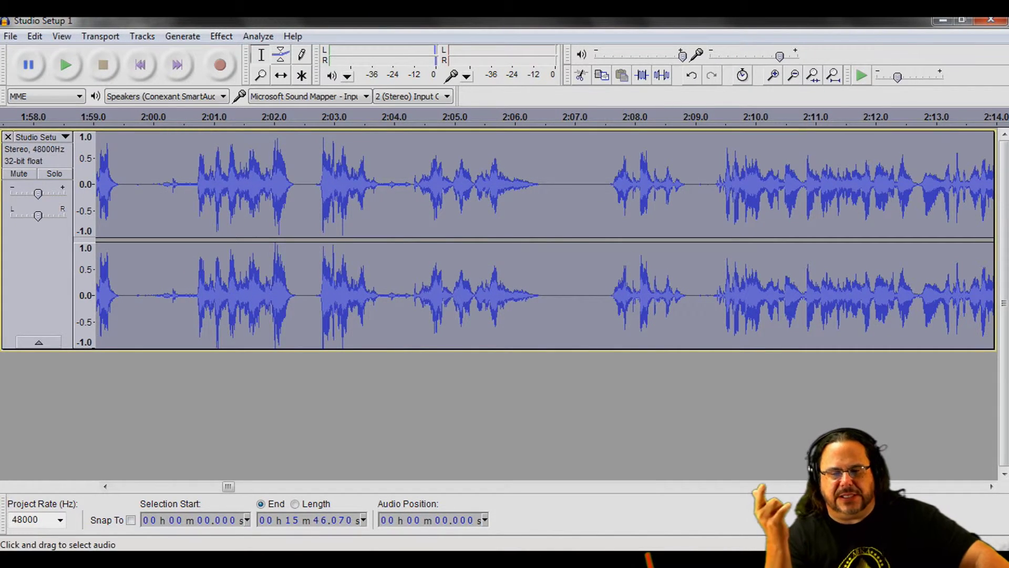
- Listen to the equalized audio from about 2:00.8 and again from near the beginning of the track
{"action": "left_click", "coordinate": [200, 120]}
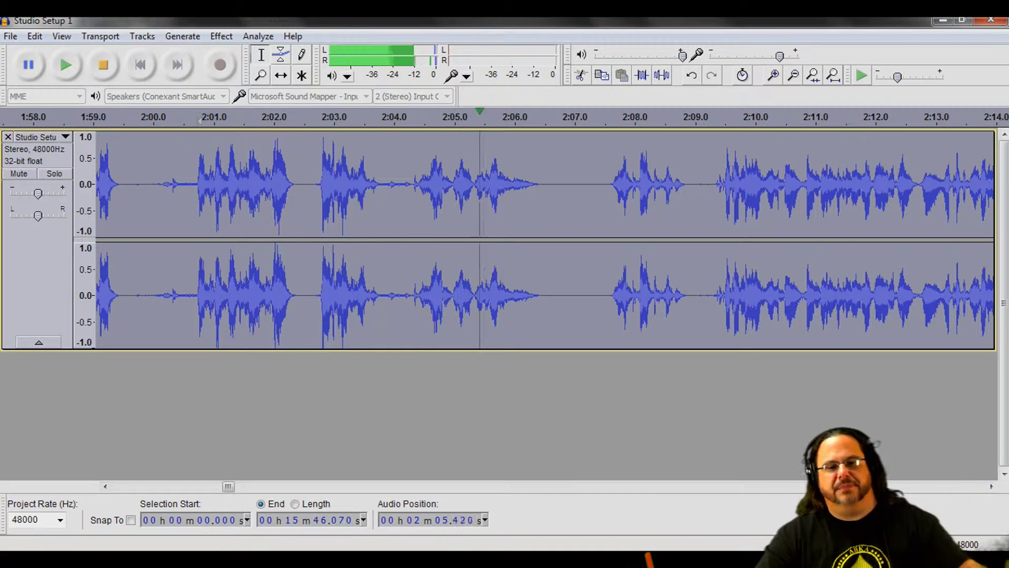
{"action": "left_click", "coordinate": [103, 65]}
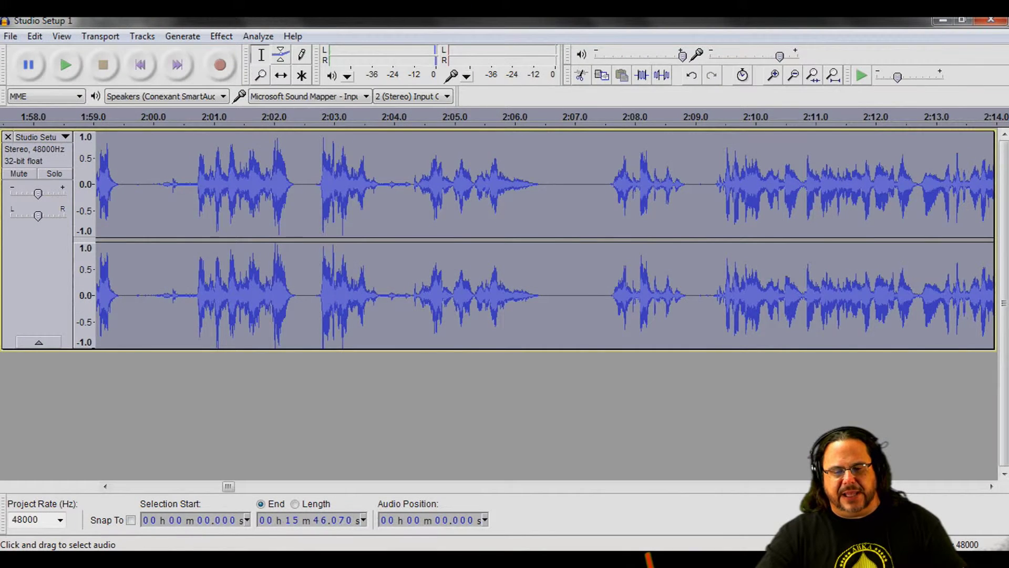
{"action": "left_click", "coordinate": [553, 184]}
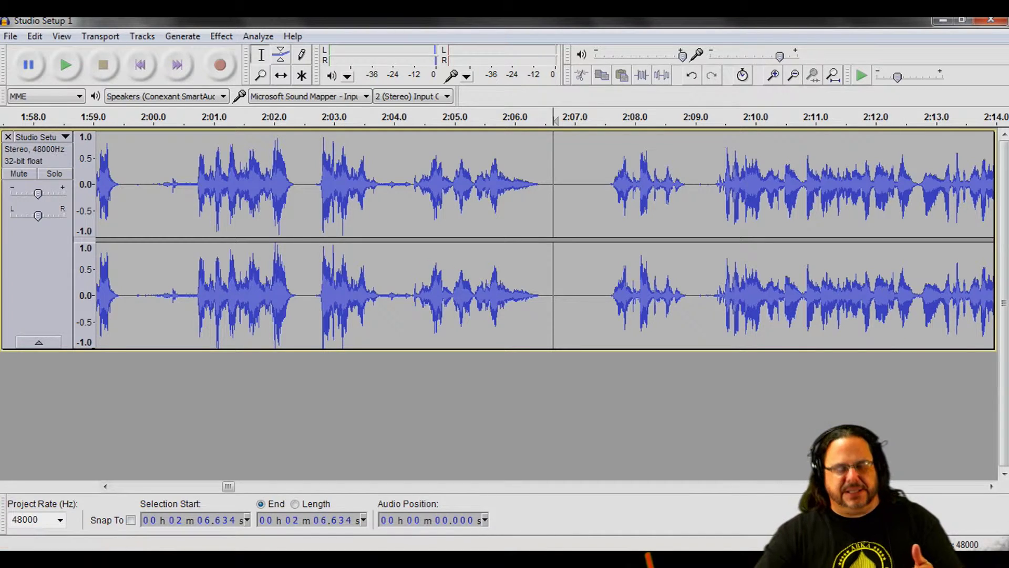
{"action": "left_click_drag", "start_coordinate": [228, 486], "coordinate": [119, 486]}
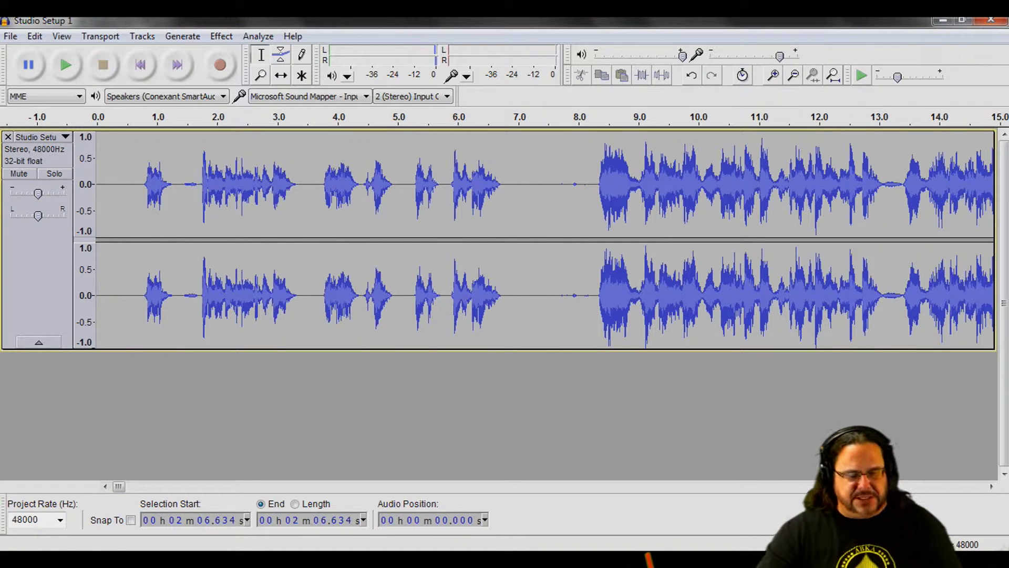
{"action": "left_click", "coordinate": [118, 120]}
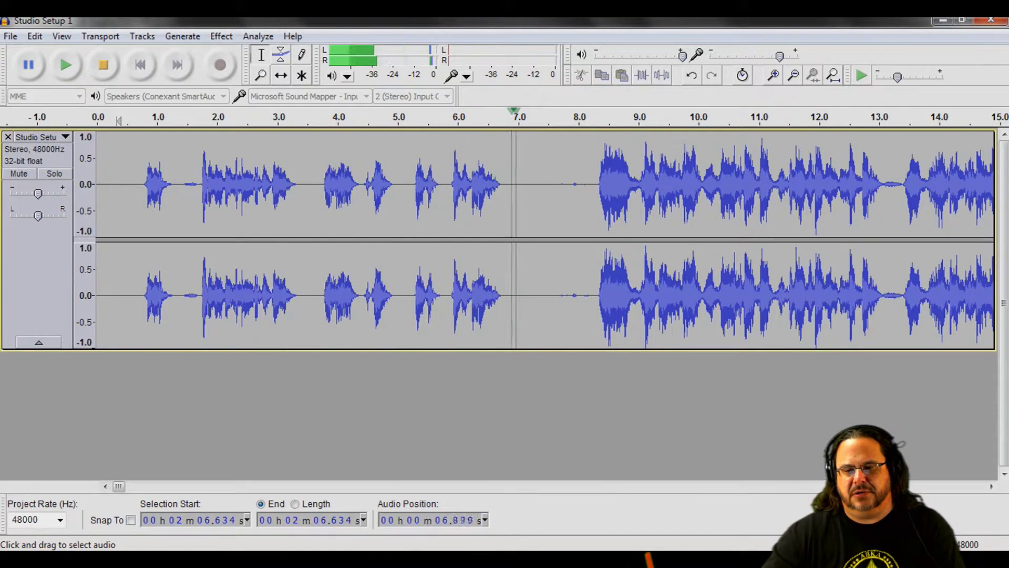
{"action": "left_click", "coordinate": [103, 64]}
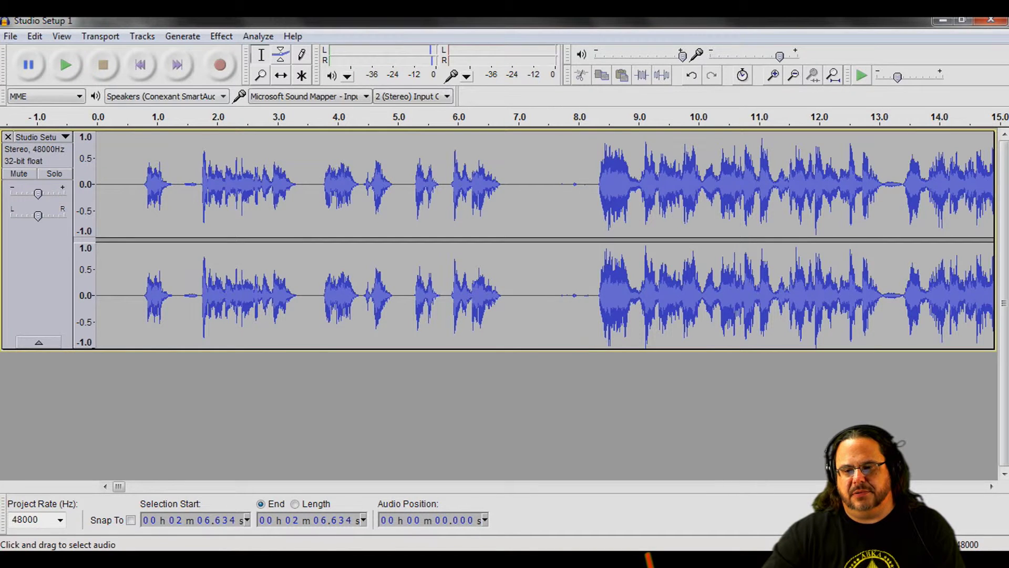
- Play from about 2:06.634 and check the silent gap from about 2:06.560 to 2:07.581
{"action": "left_click", "coordinate": [65, 65]}
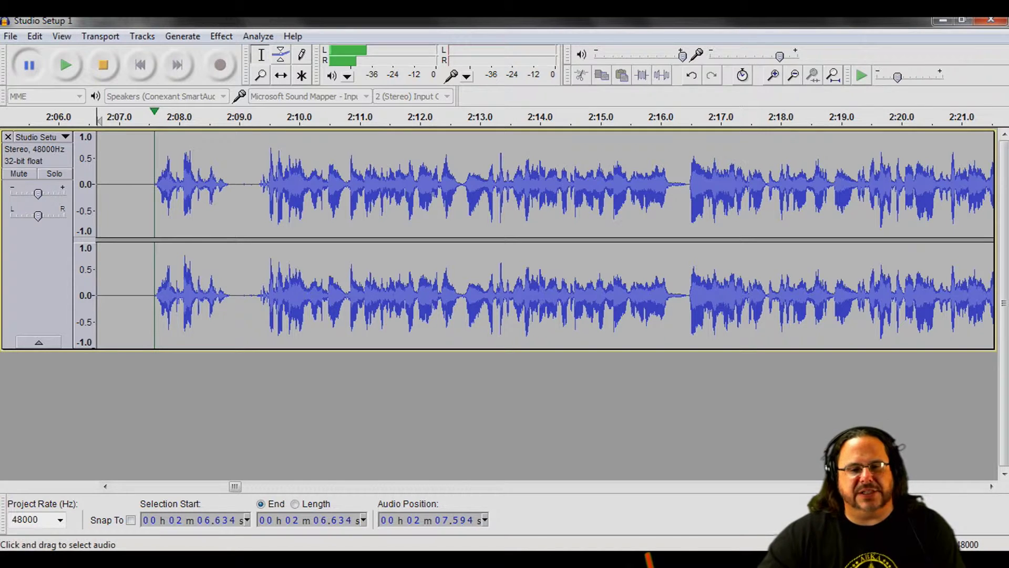
{"action": "left_click_drag", "start_coordinate": [150, 210], "coordinate": [74, 210]}
{"action": "left_click", "coordinate": [143, 210]}
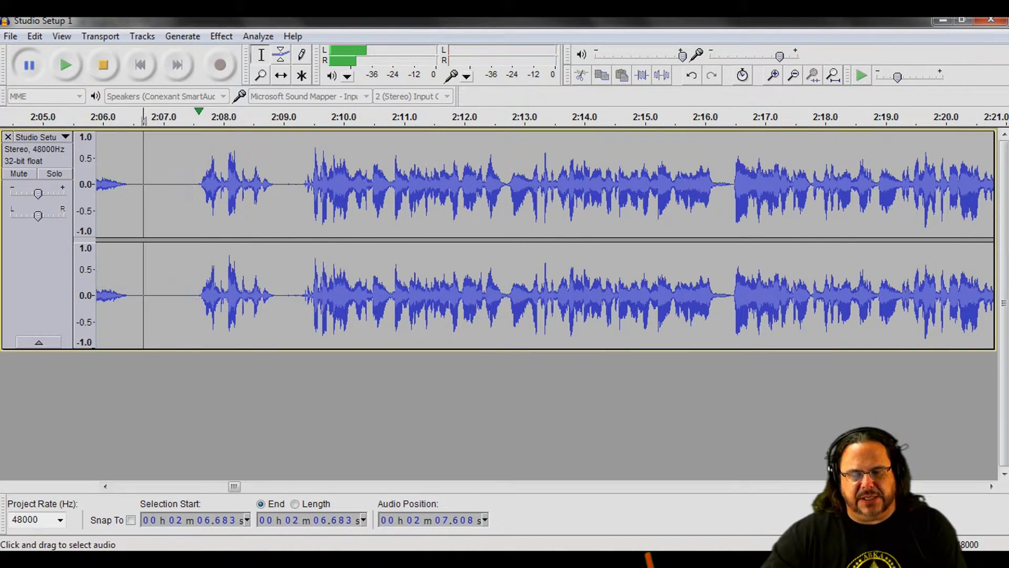
{"action": "left_click_drag", "start_coordinate": [137, 210], "coordinate": [197, 210]}
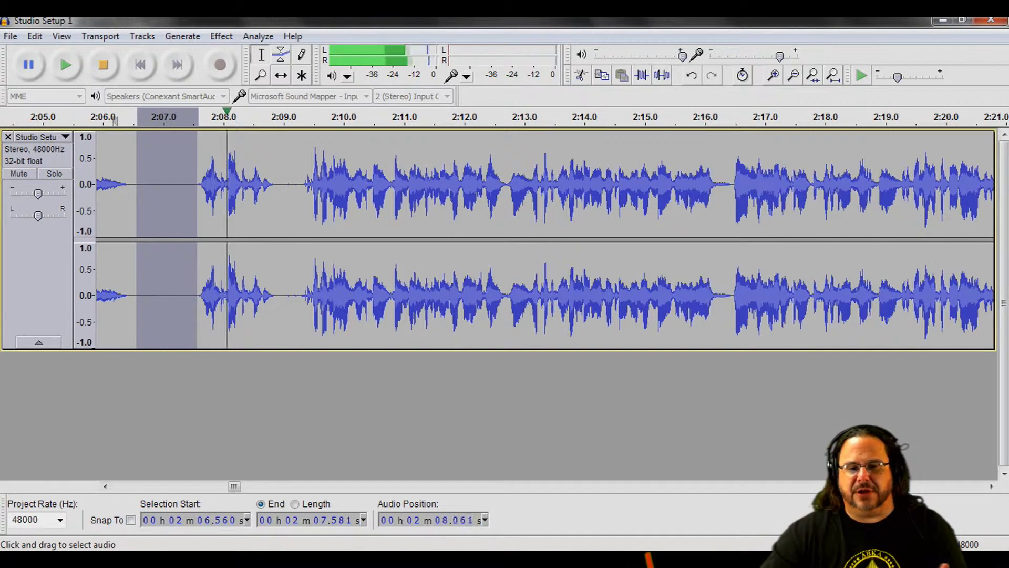
{"action": "left_click", "coordinate": [103, 65]}
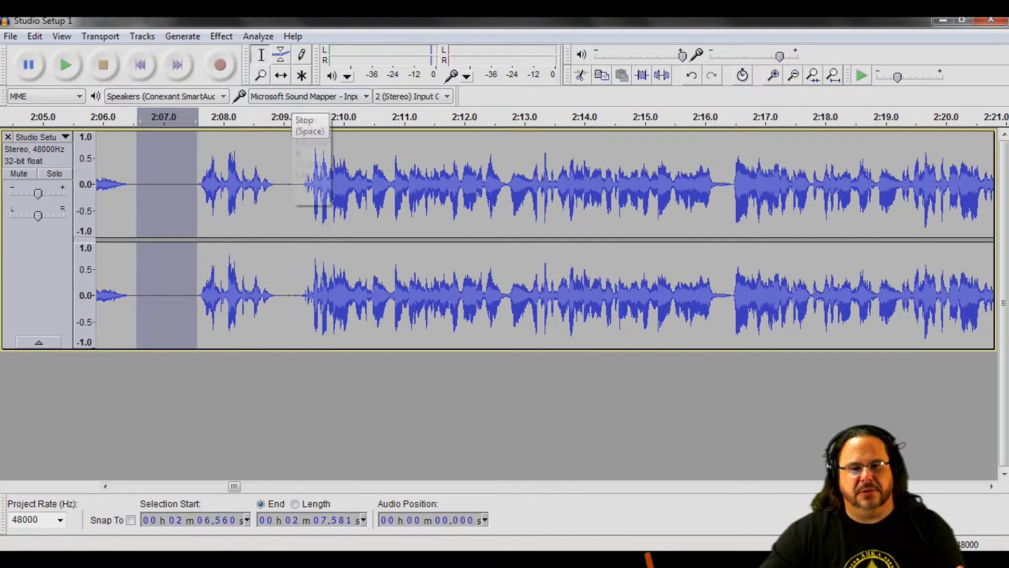
- Silence the leftover sound in the pause from about 2:08.909 to 2:09.499
{"action": "left_click_drag", "start_coordinate": [279, 205], "coordinate": [302, 205]}
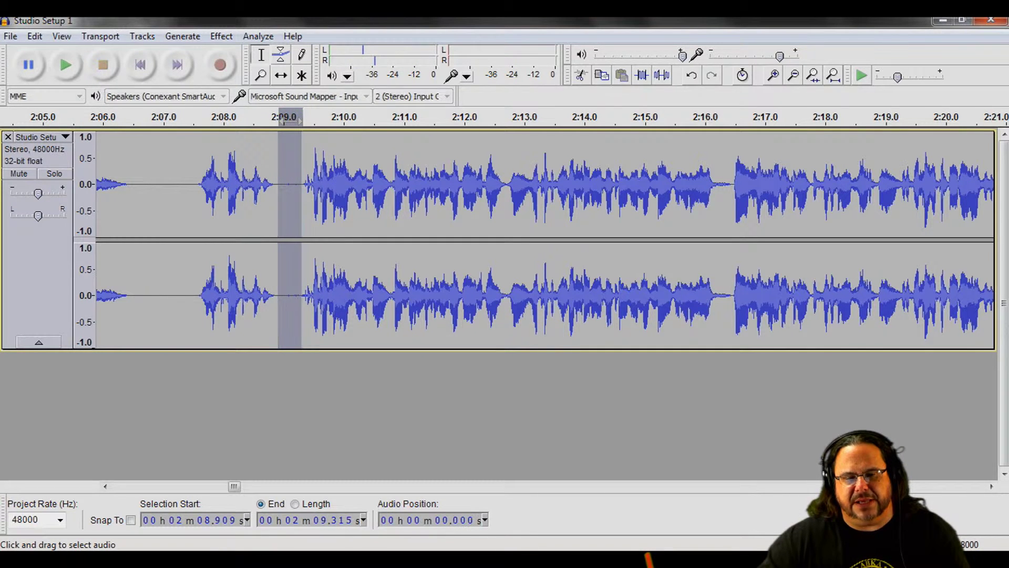
{"action": "left_click_drag", "start_coordinate": [302, 205], "coordinate": [312, 205]}
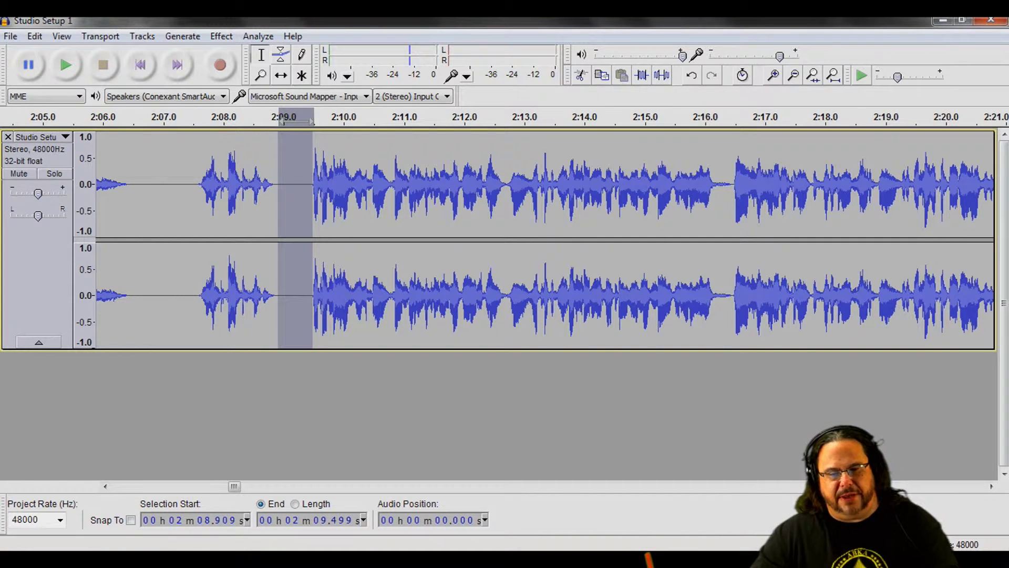
- Listen to the silenced pause from about 2:06.8, then to the speech from about 2:15.8 and 2:20.4
{"action": "key", "text": "space"}
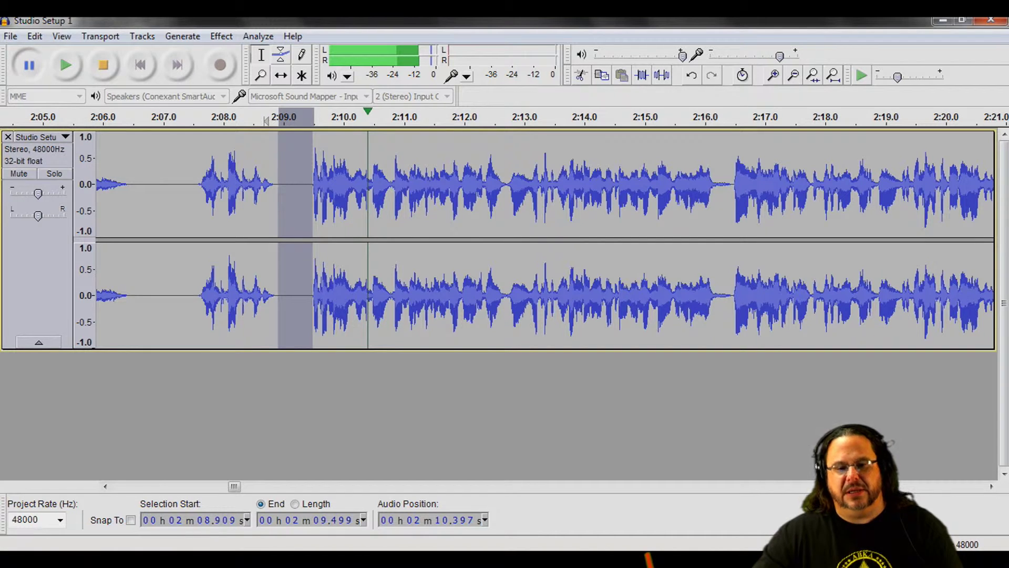
{"action": "left_click", "coordinate": [152, 117]}
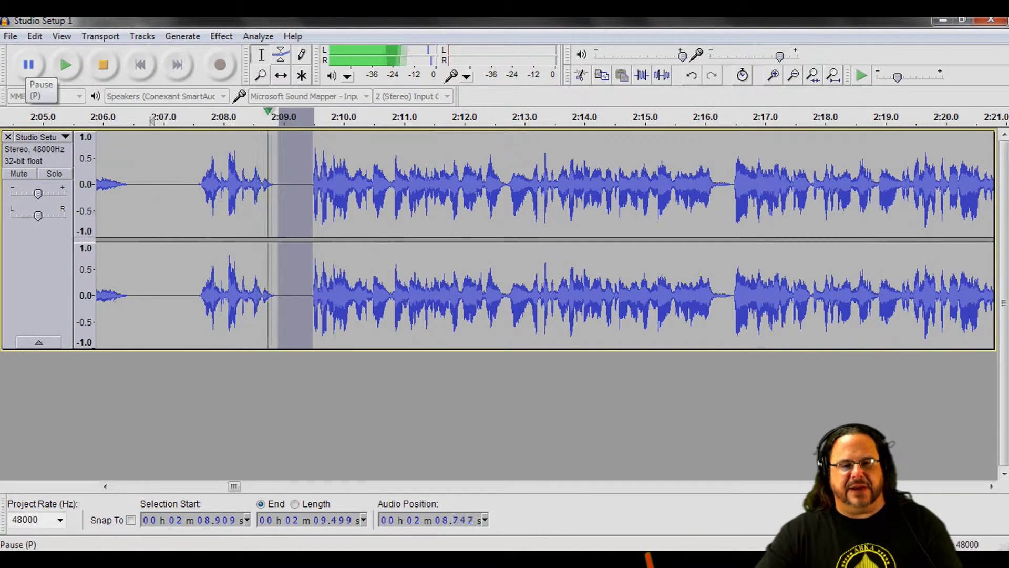
{"action": "left_click", "coordinate": [28, 64]}
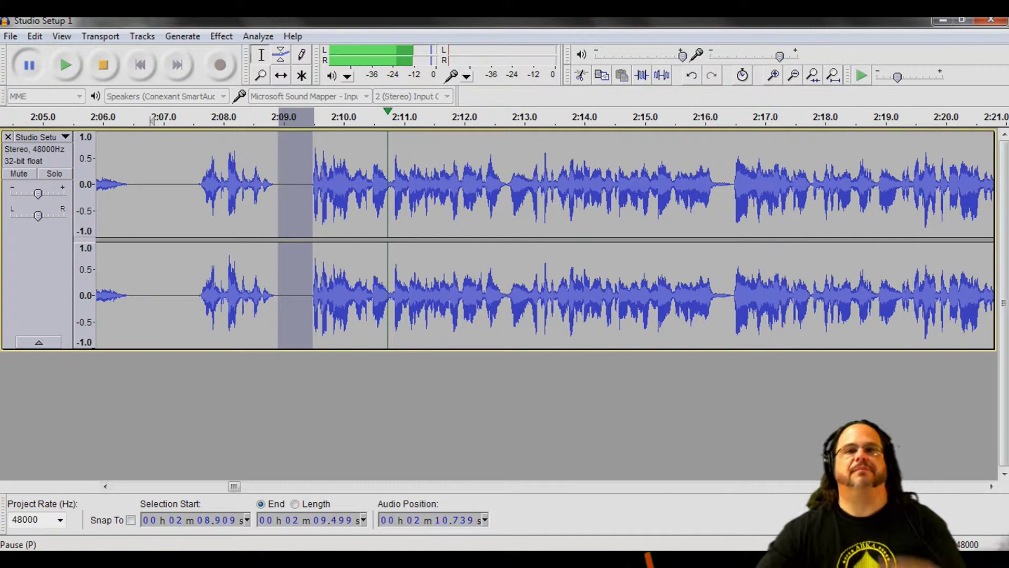
{"action": "left_click", "coordinate": [689, 117]}
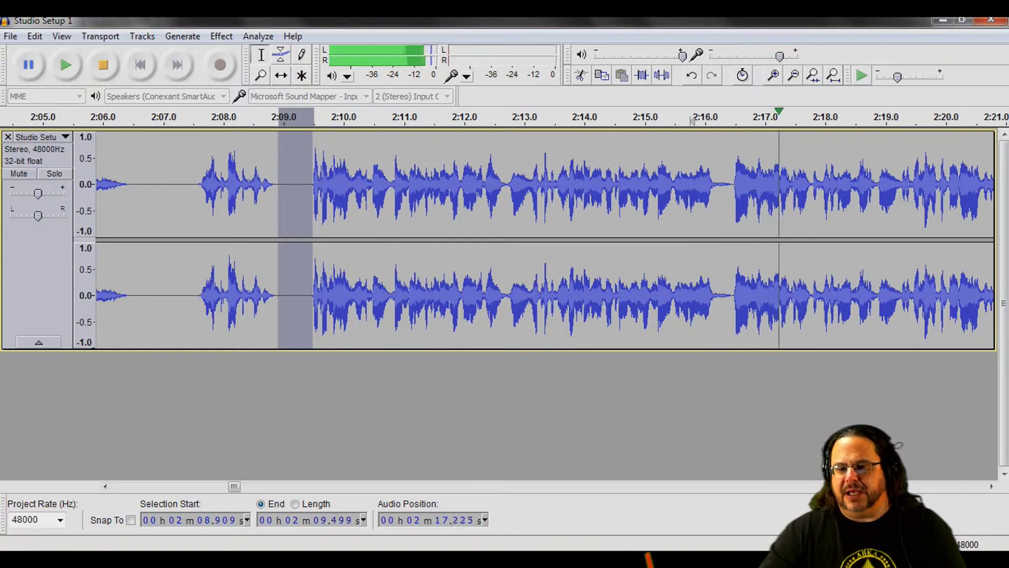
{"action": "key", "text": "space"}
{"action": "left_click", "coordinate": [970, 117]}
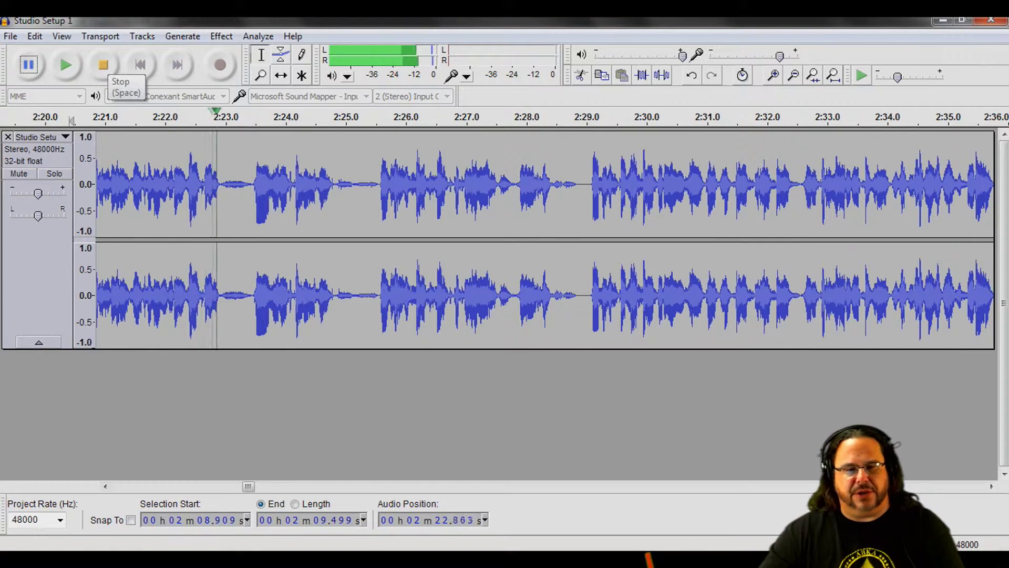
{"action": "left_click", "coordinate": [103, 64]}
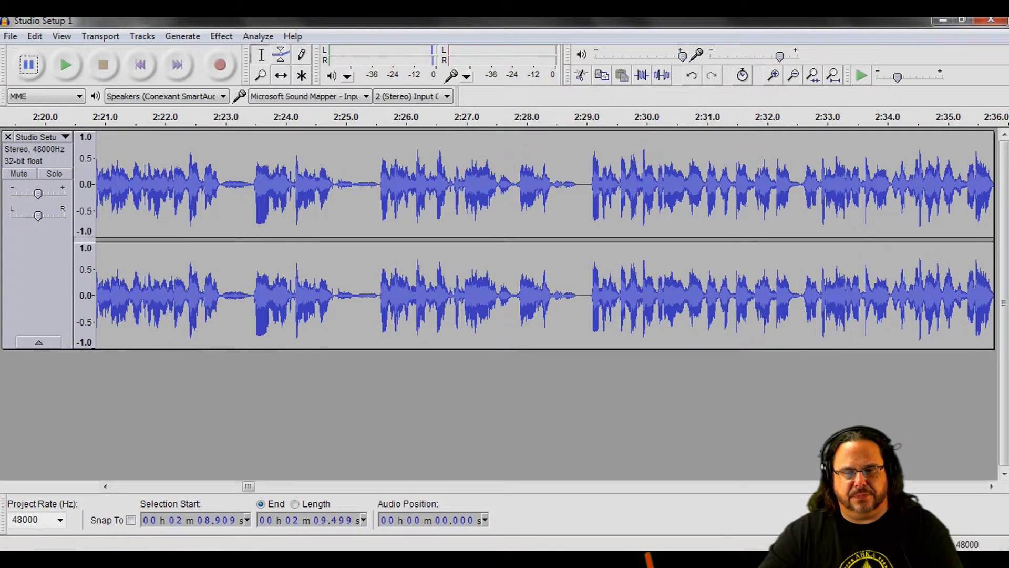
- Silence the leftover sound in the pause from about 2:22.953 to 2:23.458
{"action": "key", "text": "space"}
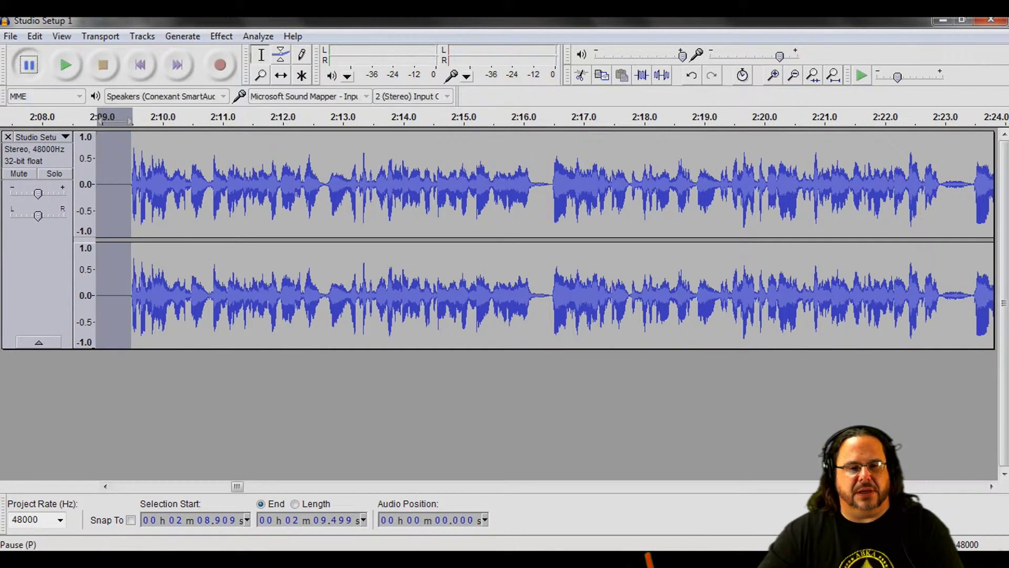
{"action": "left_click", "coordinate": [931, 117]}
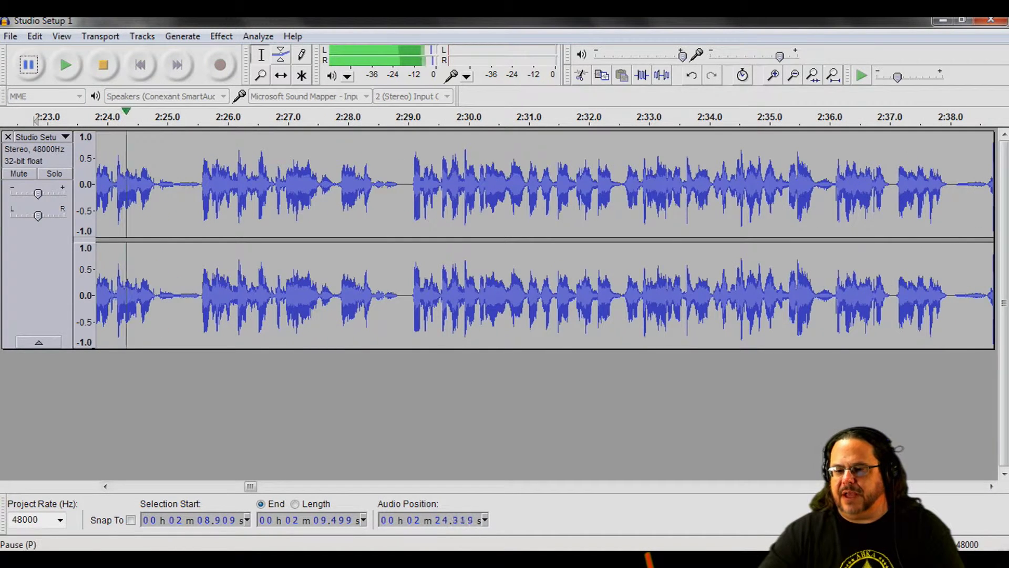
{"action": "left_click", "coordinate": [221, 486]}
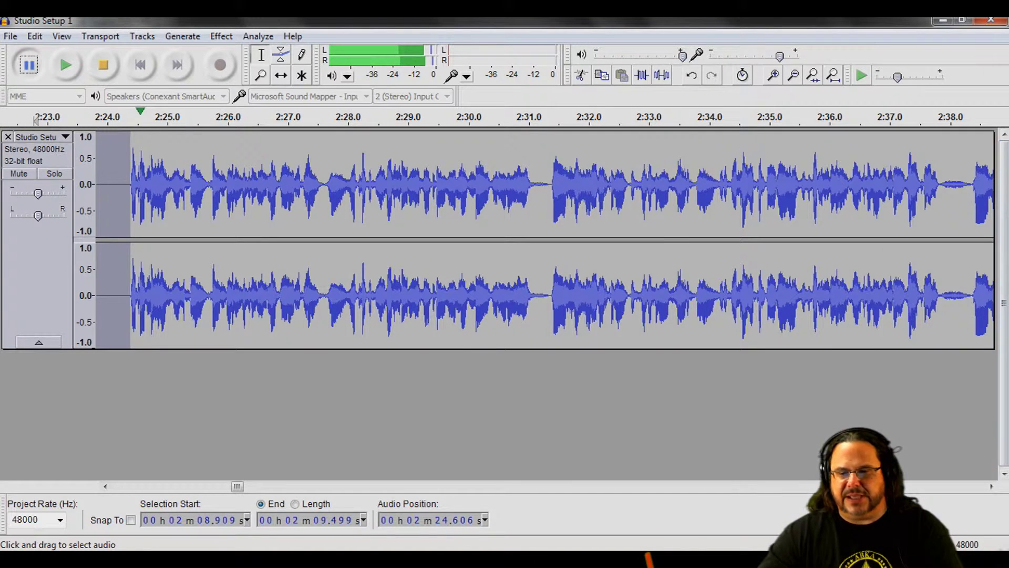
{"action": "left_click_drag", "start_coordinate": [972, 210], "coordinate": [942, 210]}
{"action": "key", "text": "ctrl+l"}
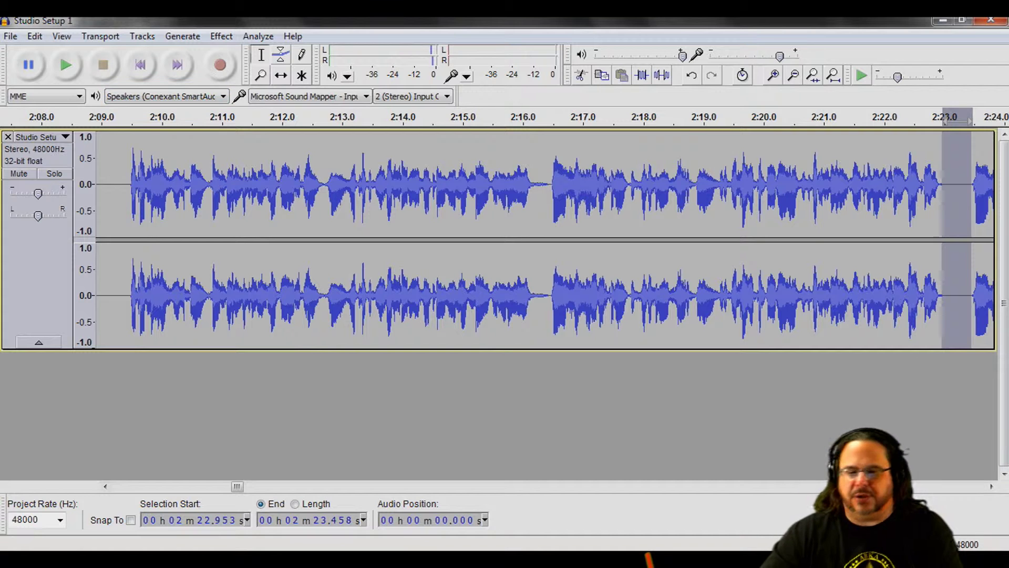
- Listen to the newly silenced pause from about 2:21.8 and to the speech from about 2:35.6
{"action": "left_click", "coordinate": [871, 117]}
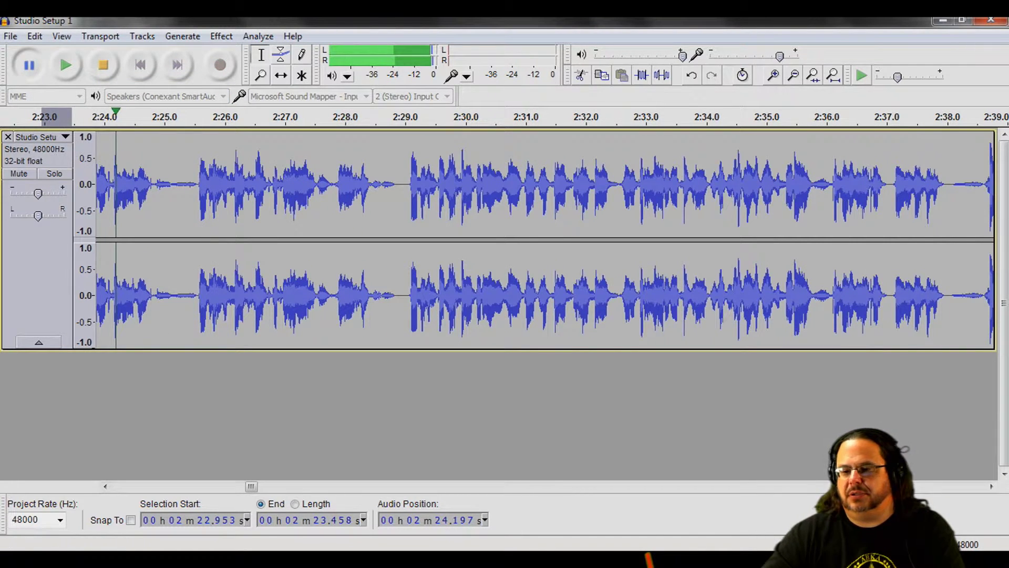
{"action": "left_click", "coordinate": [801, 120]}
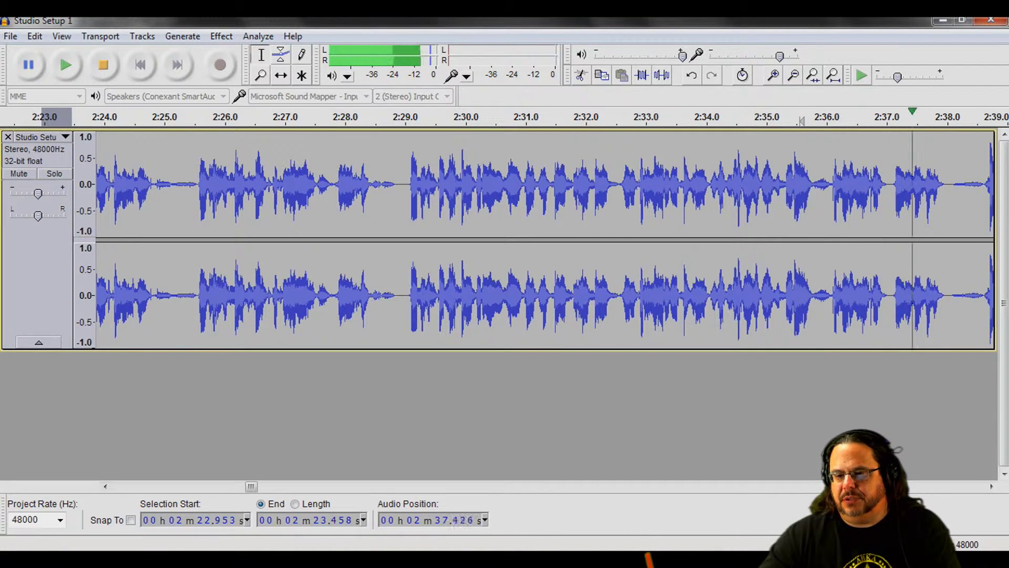
{"action": "left_click", "coordinate": [103, 65]}
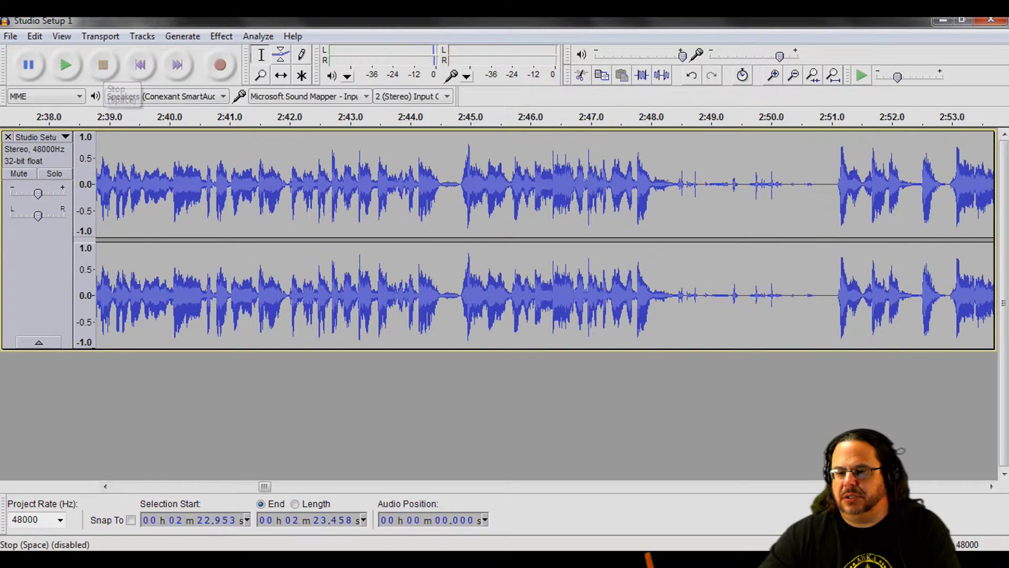
{"action": "left_click", "coordinate": [66, 65]}
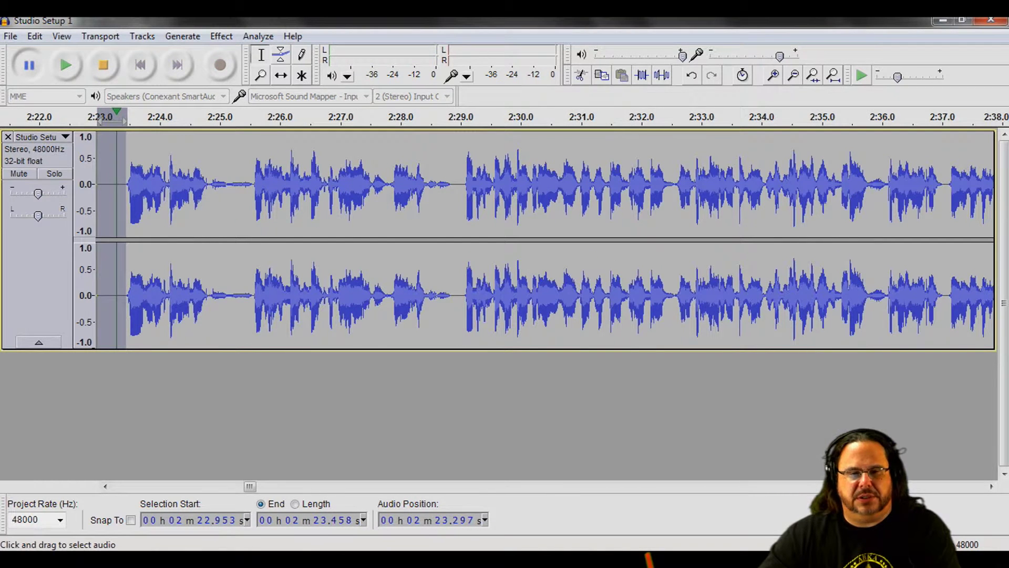
- Find the noises in the long pause by listening from about 2:45.6, and silence the range from 2:48.398 to 2:51.092
{"action": "left_click", "coordinate": [931, 294]}
{"action": "left_click", "coordinate": [931, 486]}
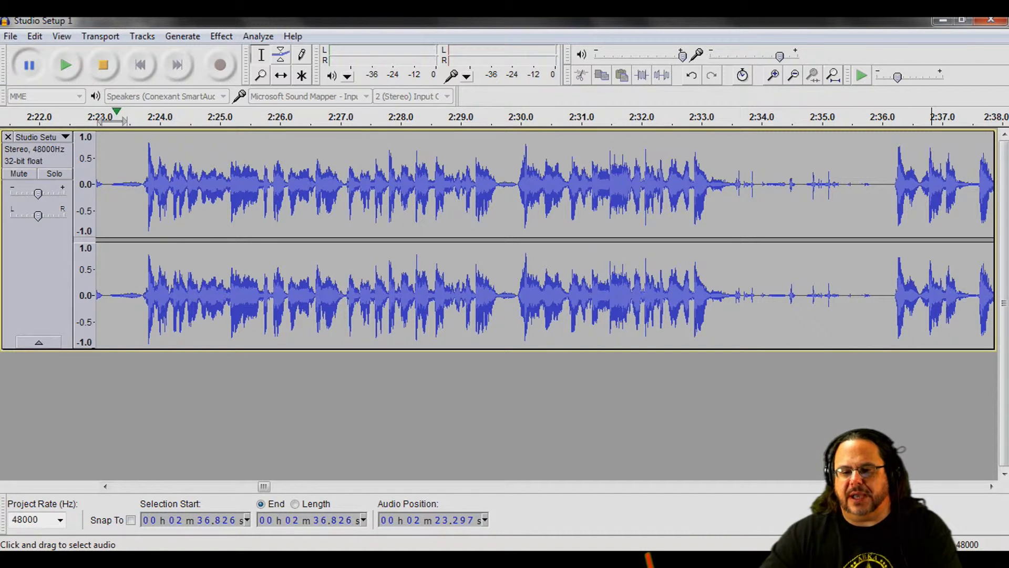
{"action": "left_click", "coordinate": [680, 118]}
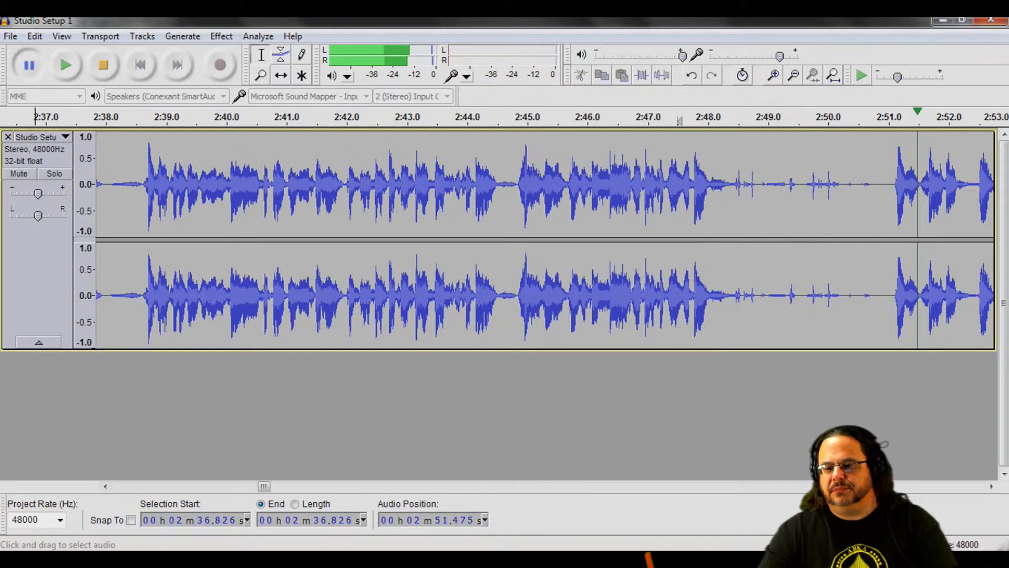
{"action": "left_click", "coordinate": [560, 117]}
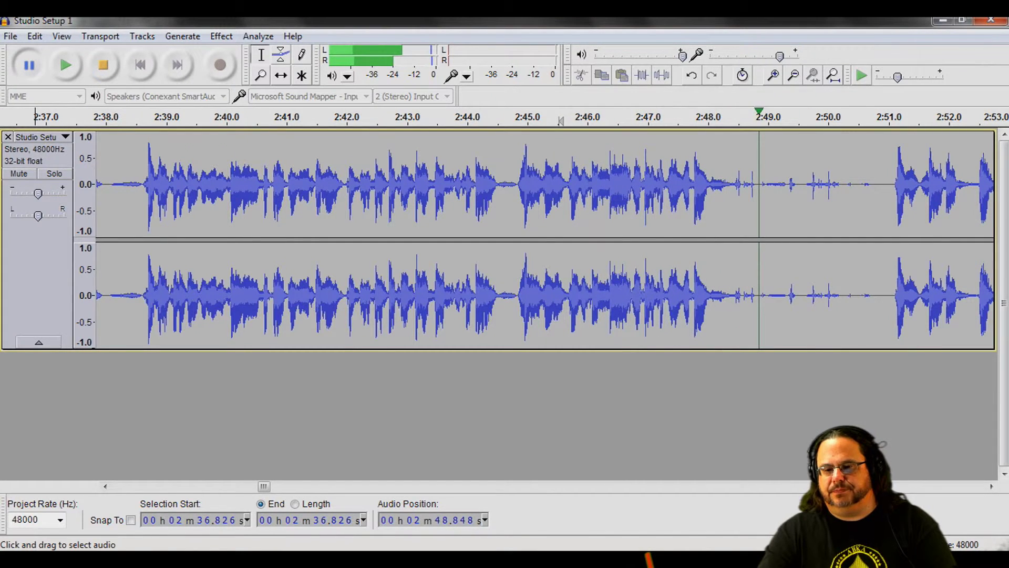
{"action": "left_click_drag", "start_coordinate": [733, 184], "coordinate": [894, 184]}
{"action": "left_click", "coordinate": [103, 64]}
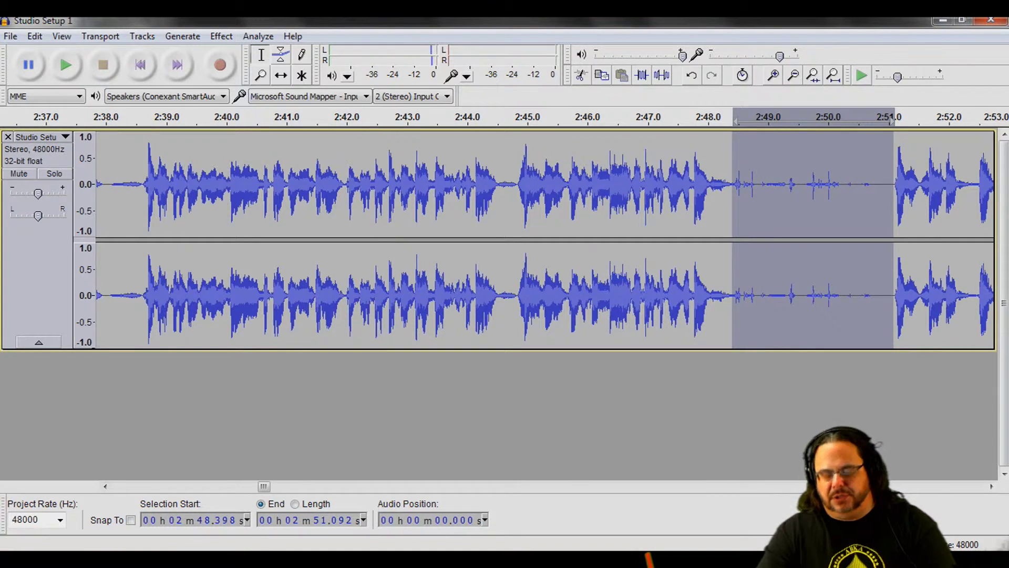
{"action": "key", "text": "ctrl+l"}
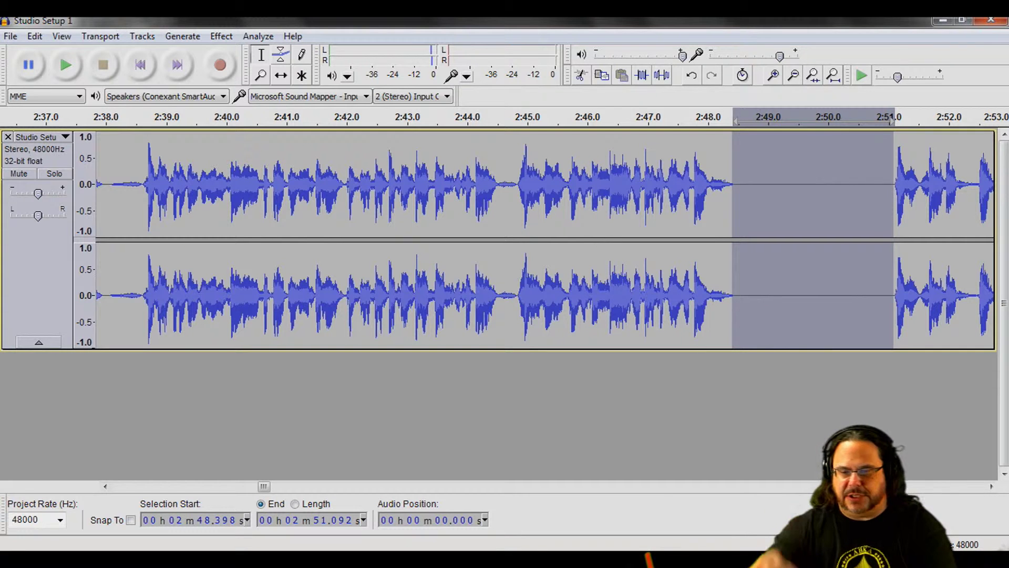
- Silence the trailing sound after the last word from 2:48.017 to 2:48.644 and listen to the result from about 2:47.4
{"action": "left_click", "coordinate": [638, 118]}
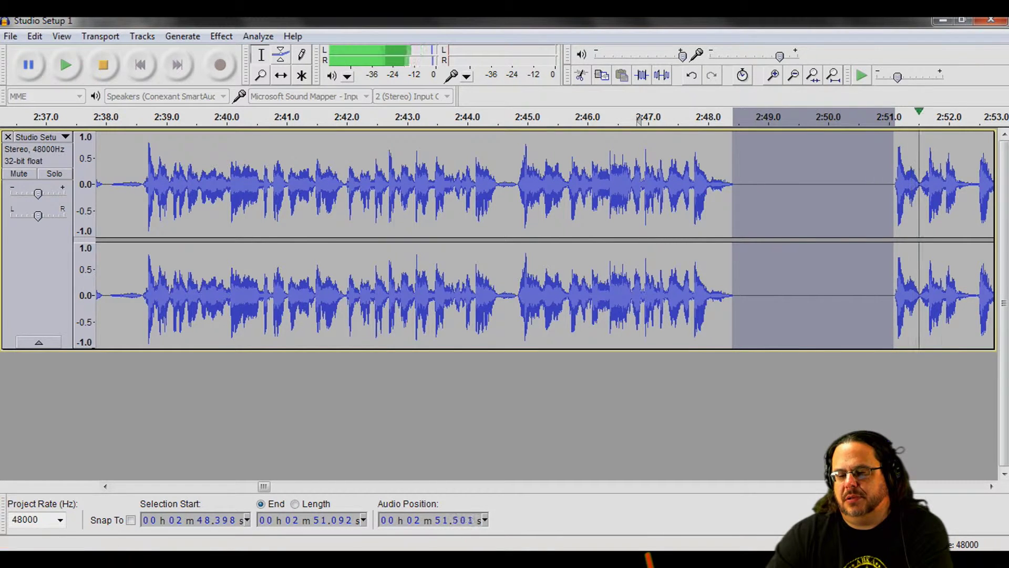
{"action": "left_click", "coordinate": [103, 65]}
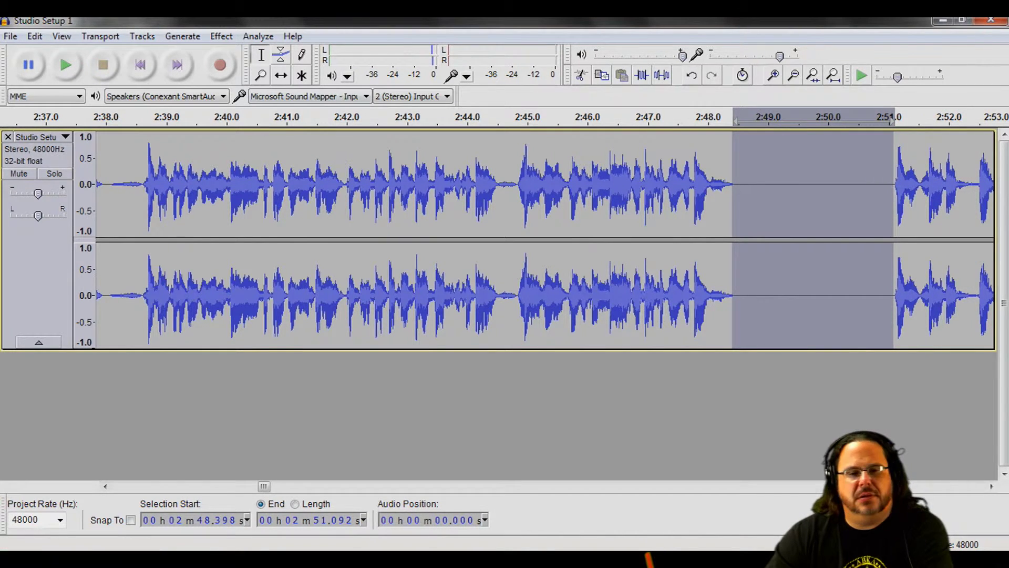
{"action": "left_click", "coordinate": [649, 210]}
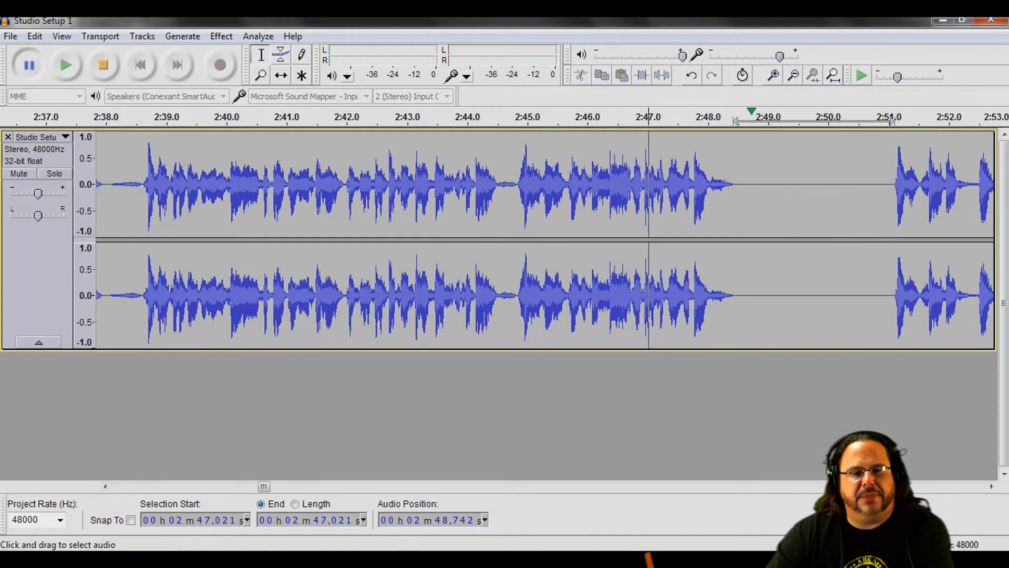
{"action": "left_click_drag", "start_coordinate": [711, 210], "coordinate": [746, 210]}
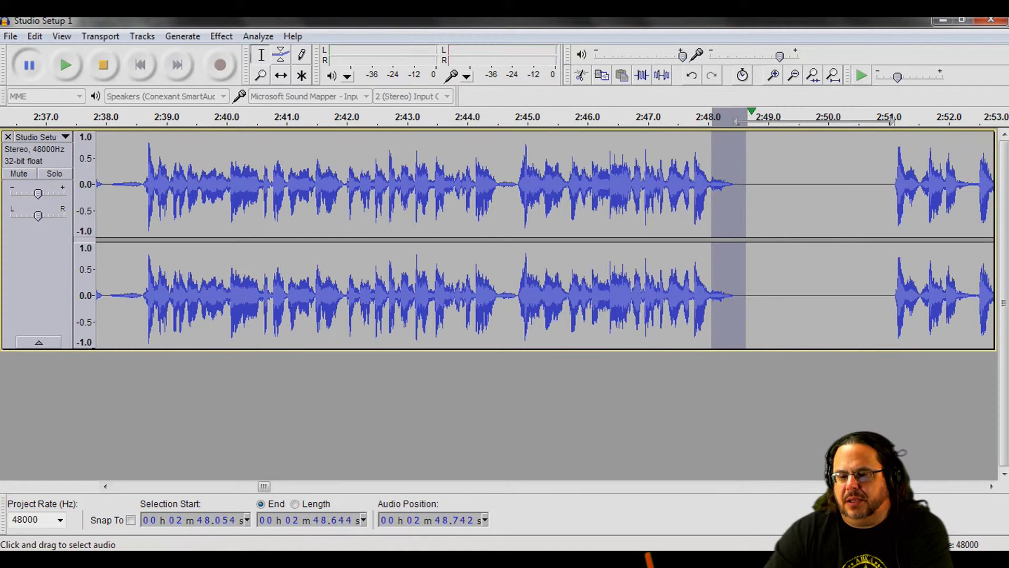
{"action": "left_click_drag", "start_coordinate": [713, 211], "coordinate": [710, 210]}
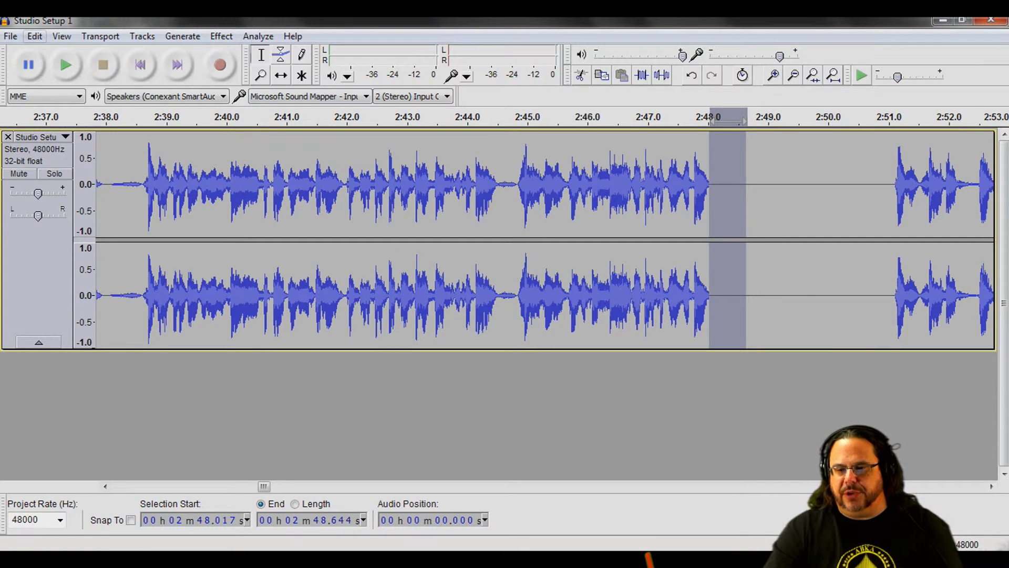
{"action": "left_click", "coordinate": [35, 36]}
{"action": "left_click", "coordinate": [674, 118]}
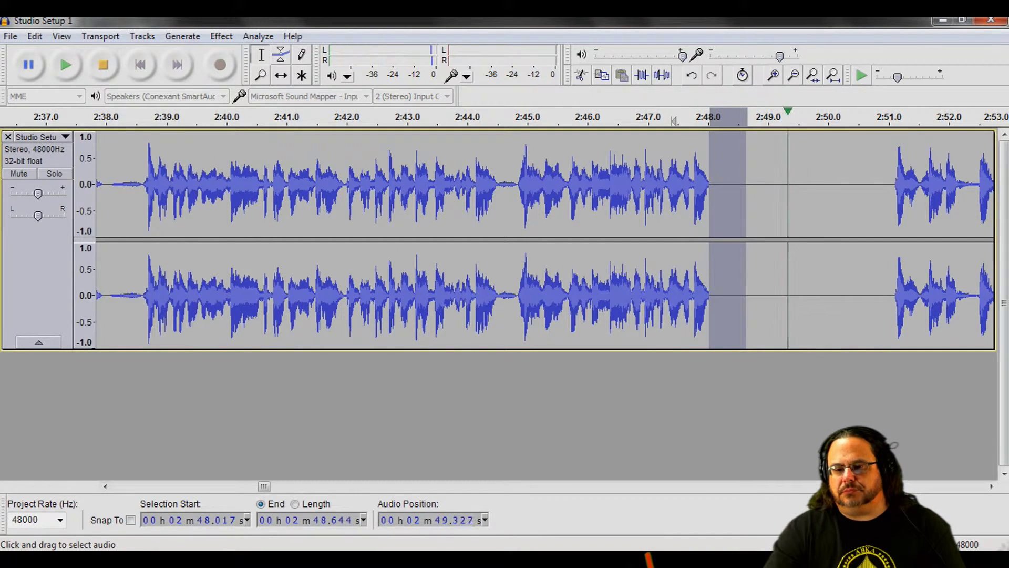
{"action": "key", "text": "space"}
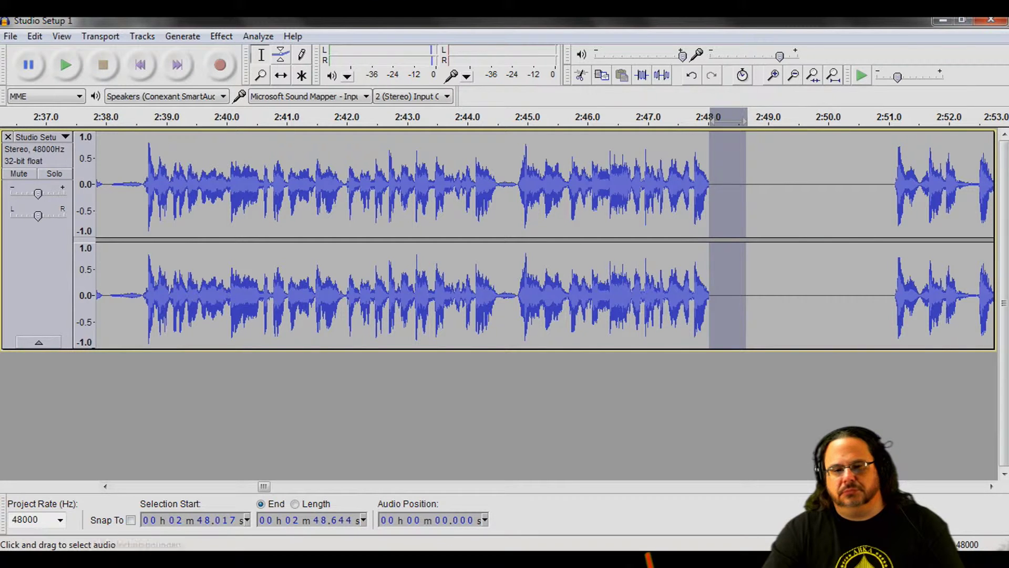
- Fade the abrupt word ending with the Envelope tool, placing points at about 2:47.97 and 2:48.07 and pulling the level between them almost to zero
{"action": "left_click", "coordinate": [707, 121]}
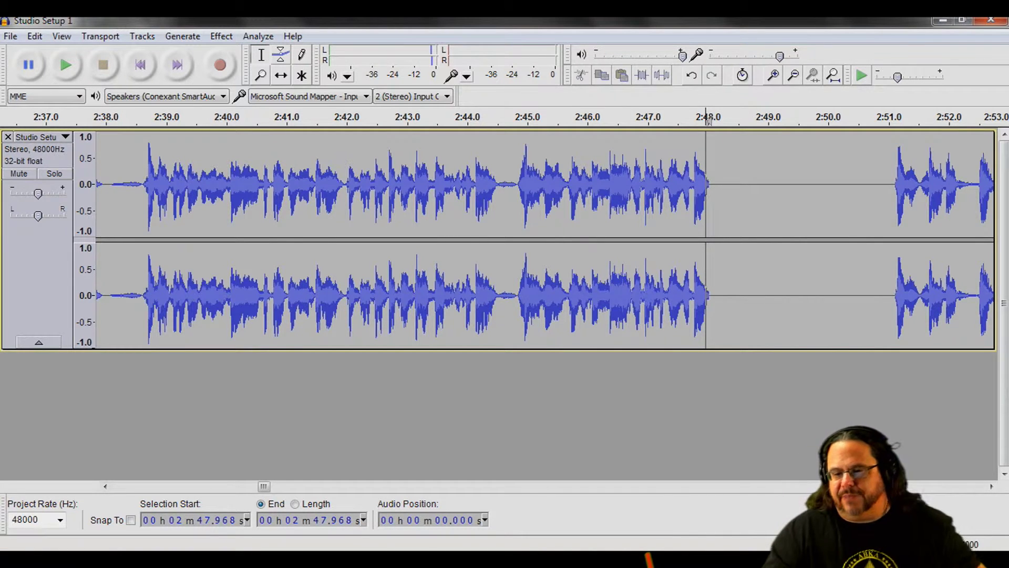
{"action": "left_click", "coordinate": [773, 75]}
{"action": "left_click", "coordinate": [772, 75]}
{"action": "left_click", "coordinate": [772, 75]}
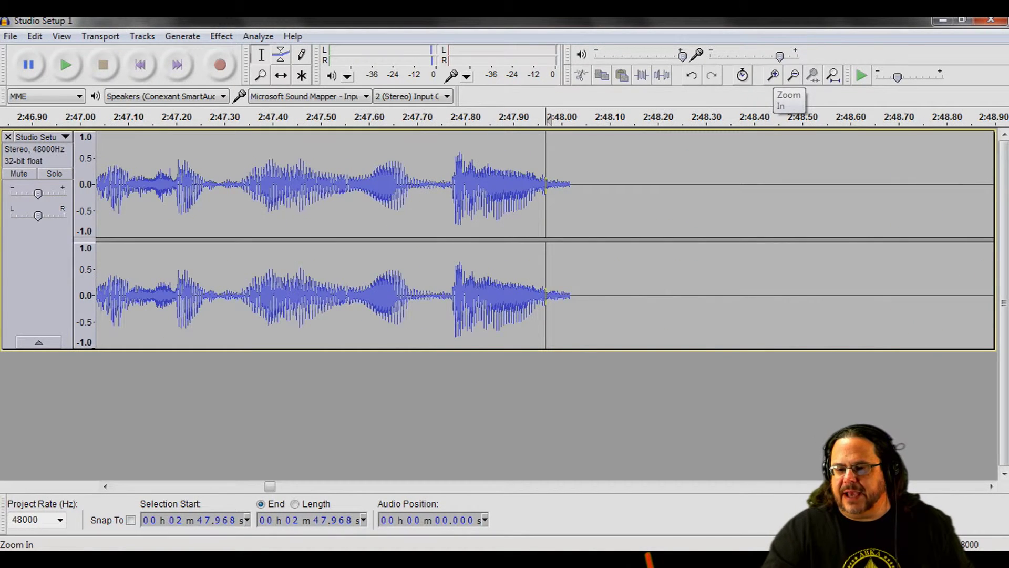
{"action": "key", "text": "space"}
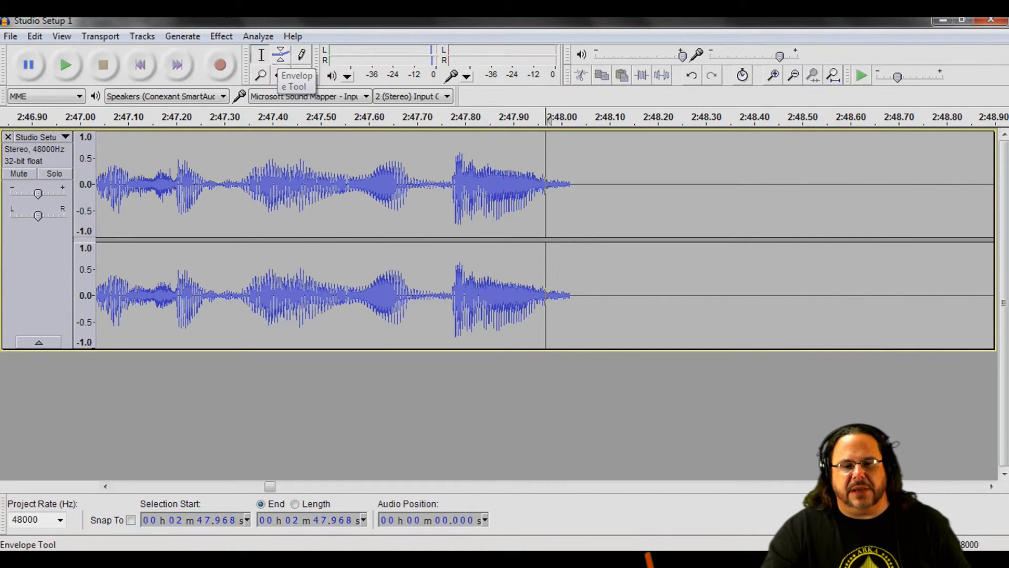
{"action": "left_click", "coordinate": [281, 54]}
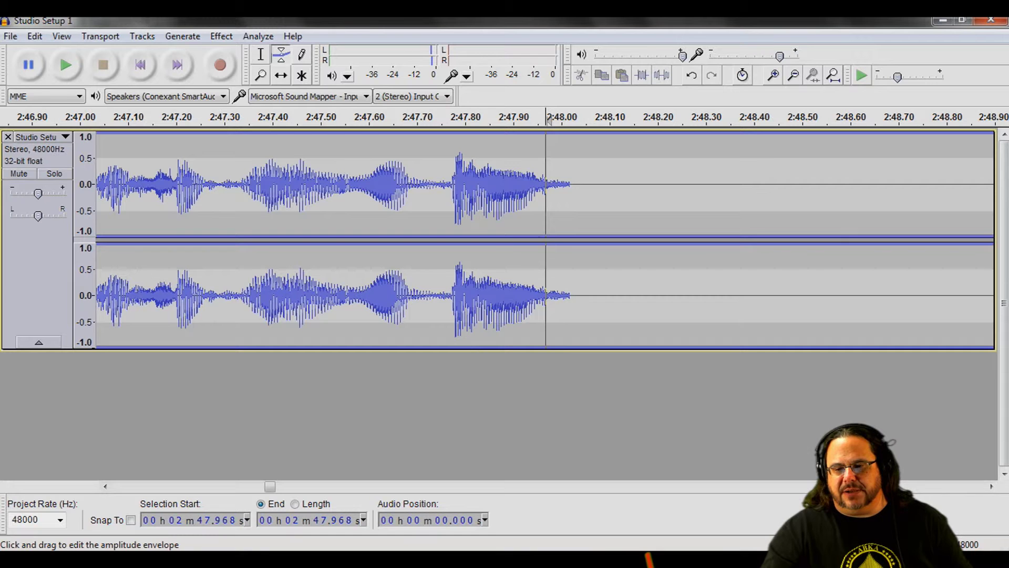
{"action": "left_click", "coordinate": [551, 135]}
{"action": "mouse_move", "coordinate": [552, 135]}
{"action": "left_mouse_down"}
{"action": "mouse_move", "coordinate": [552, 172]}
{"action": "mouse_move", "coordinate": [551, 133]}
{"action": "left_mouse_up"}
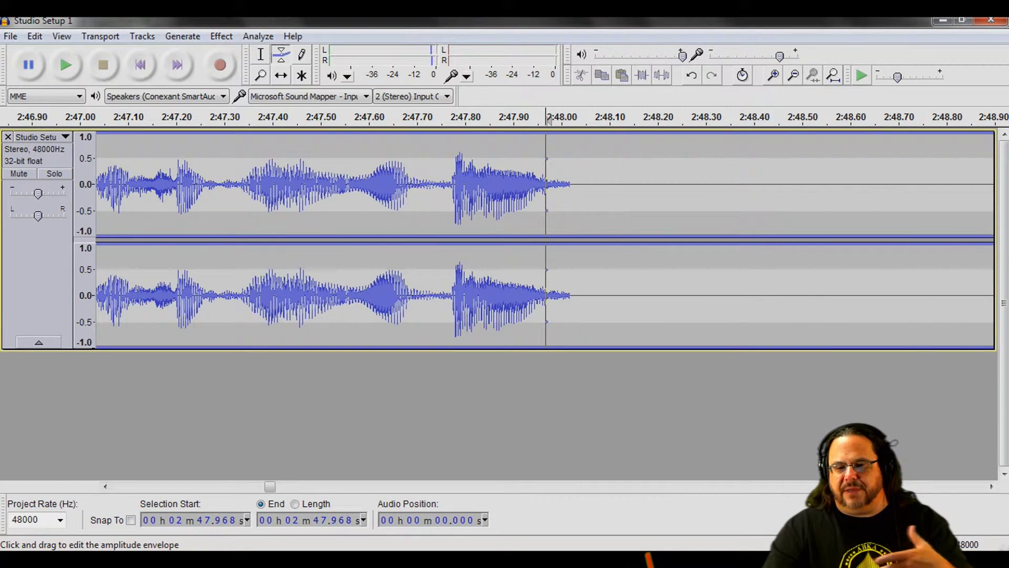
{"action": "left_click", "coordinate": [594, 158]}
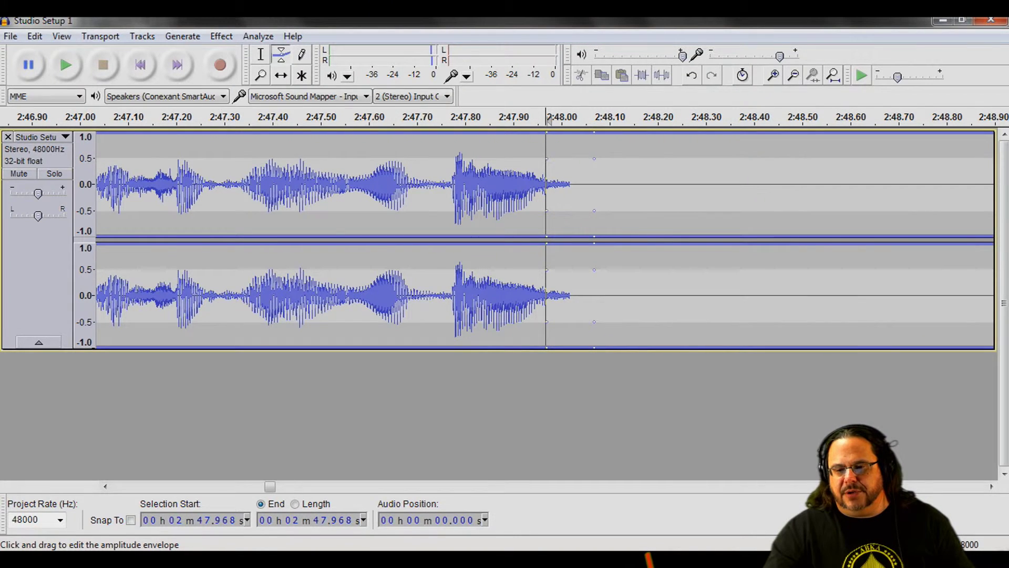
{"action": "left_click_drag", "start_coordinate": [570, 235], "coordinate": [571, 190]}
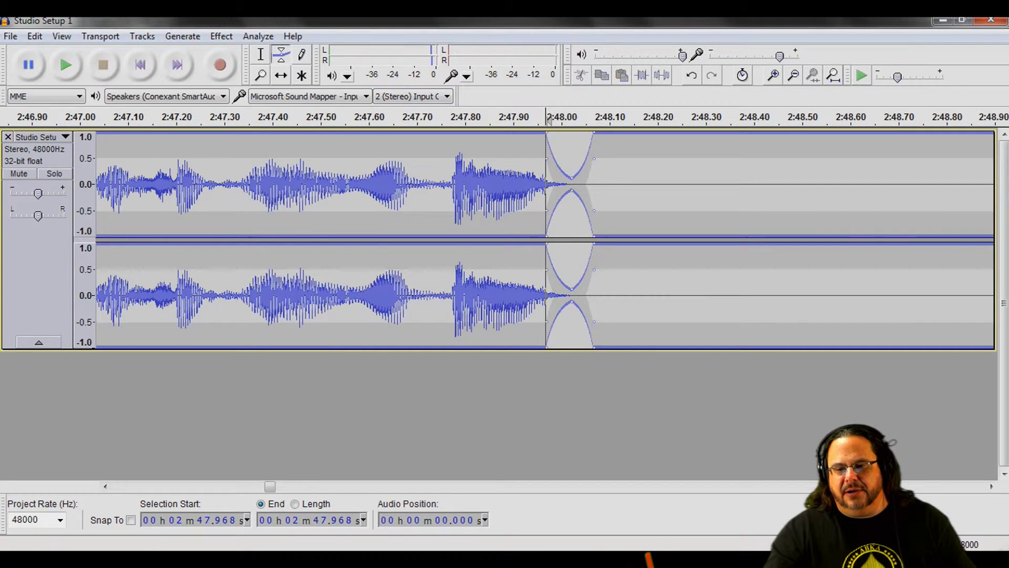
- Listen to the faded word ending from about 2:47.5
{"action": "key", "text": "space"}
{"action": "left_click", "coordinate": [103, 65]}
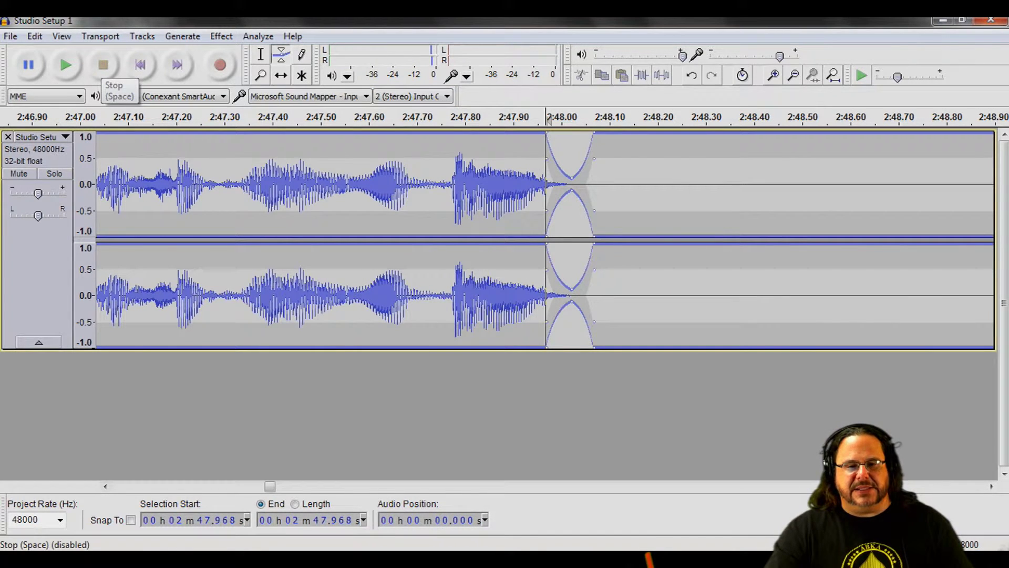
{"action": "key", "text": "space"}
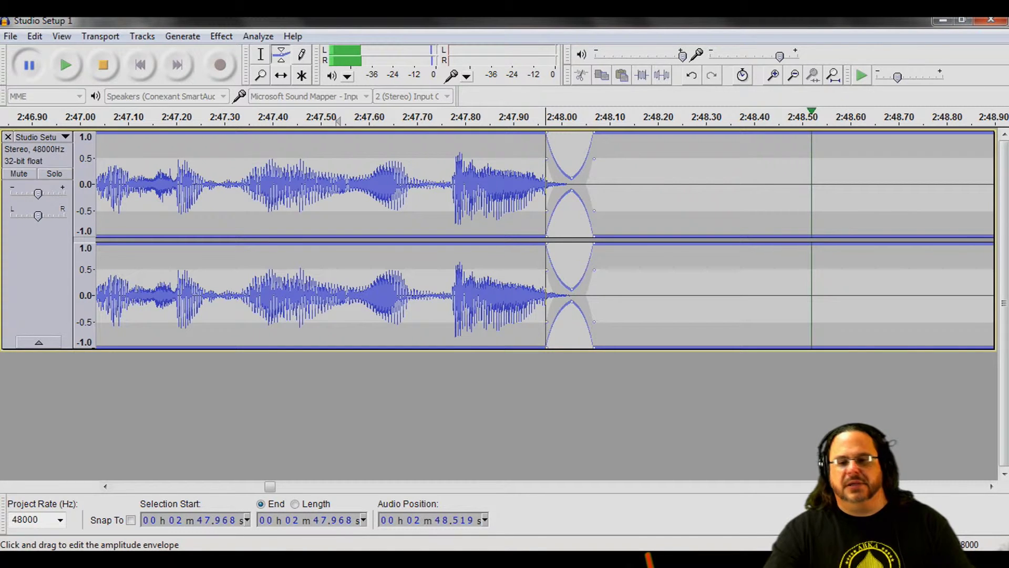
- Switch back to the Selection tool and look through the rest of the track for long pauses between words
{"action": "left_click", "coordinate": [261, 55]}
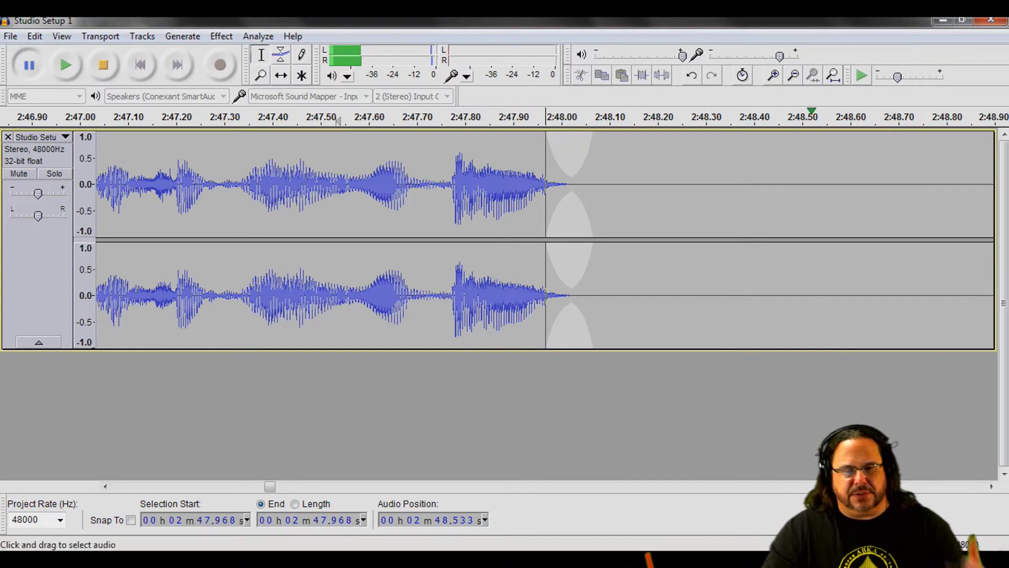
{"action": "left_click", "coordinate": [793, 75]}
{"action": "left_click", "coordinate": [793, 75]}
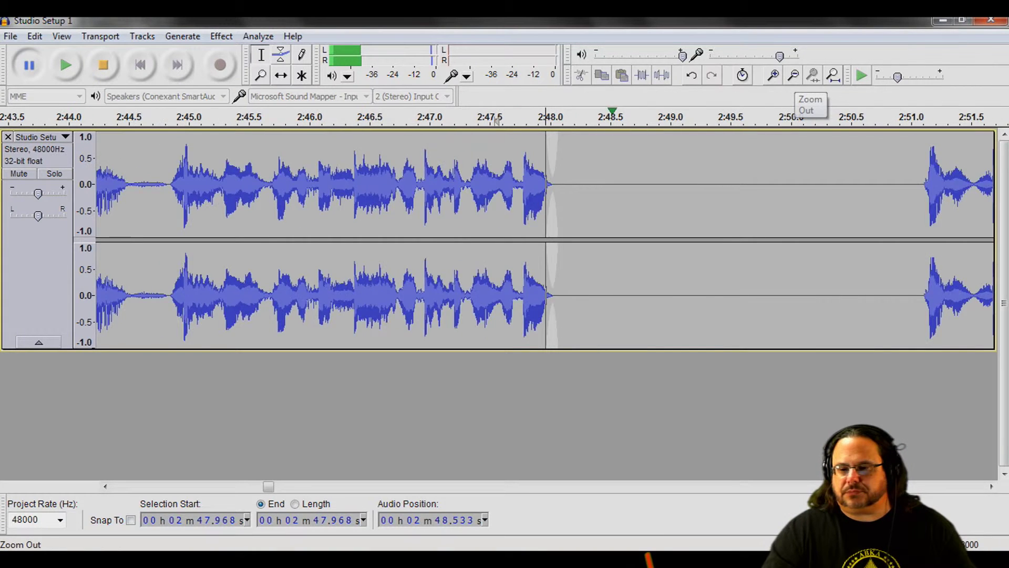
{"action": "left_click", "coordinate": [792, 75]}
{"action": "left_click", "coordinate": [792, 75]}
{"action": "left_click", "coordinate": [793, 75]}
{"action": "left_click", "coordinate": [793, 76]}
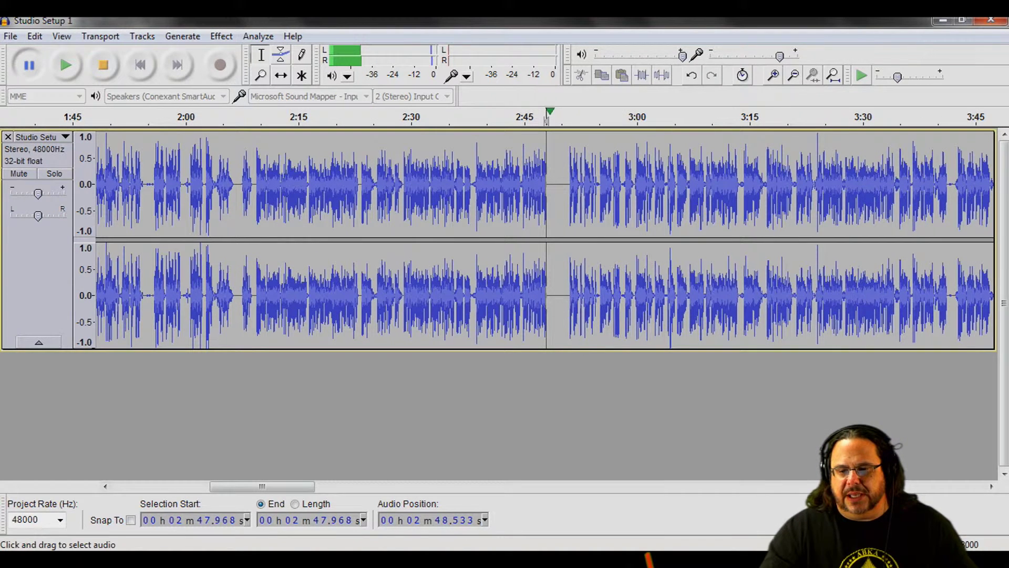
{"action": "left_click", "coordinate": [810, 486]}
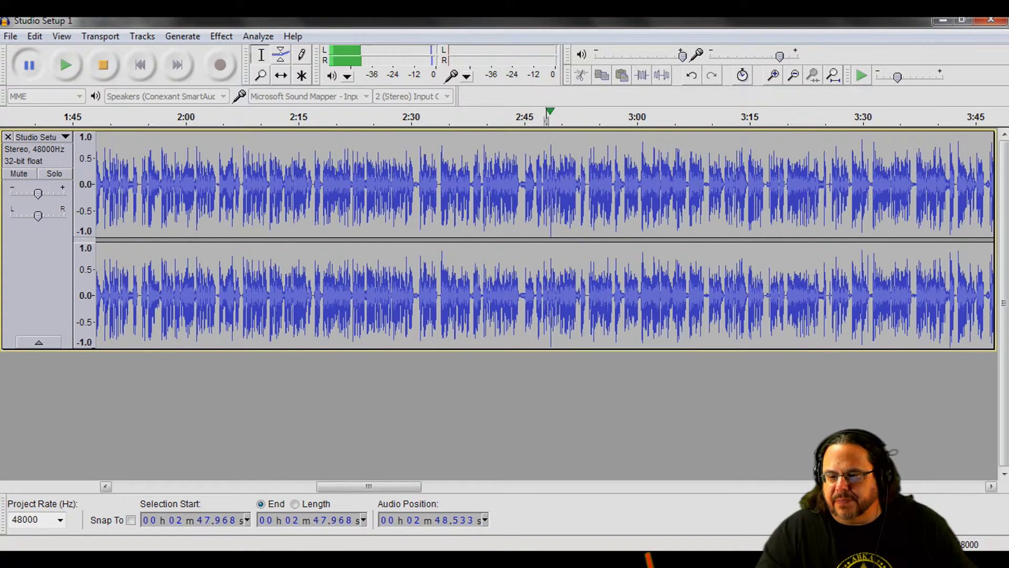
{"action": "scroll", "coordinate": [545, 240], "scroll_direction": "right", "scroll_amount": 5}
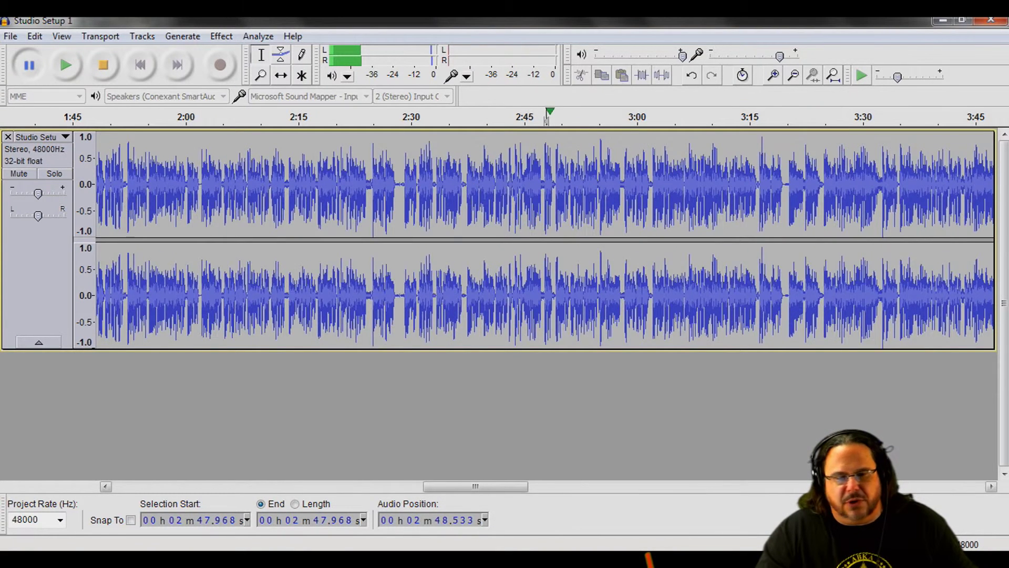
{"action": "scroll", "coordinate": [545, 240], "scroll_direction": "right", "scroll_amount": 5}
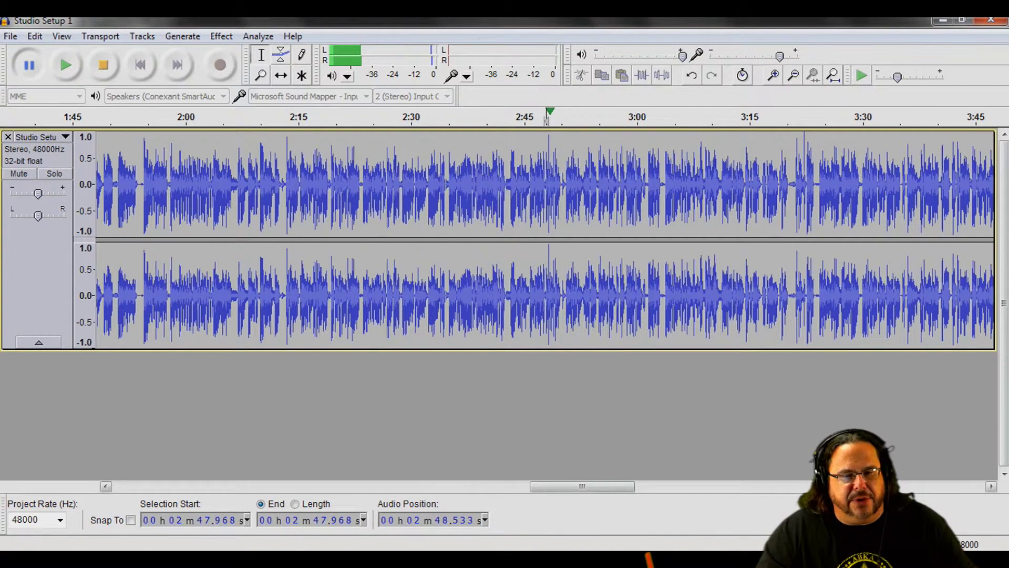
{"action": "scroll", "coordinate": [545, 240], "scroll_direction": "right", "scroll_amount": 5}
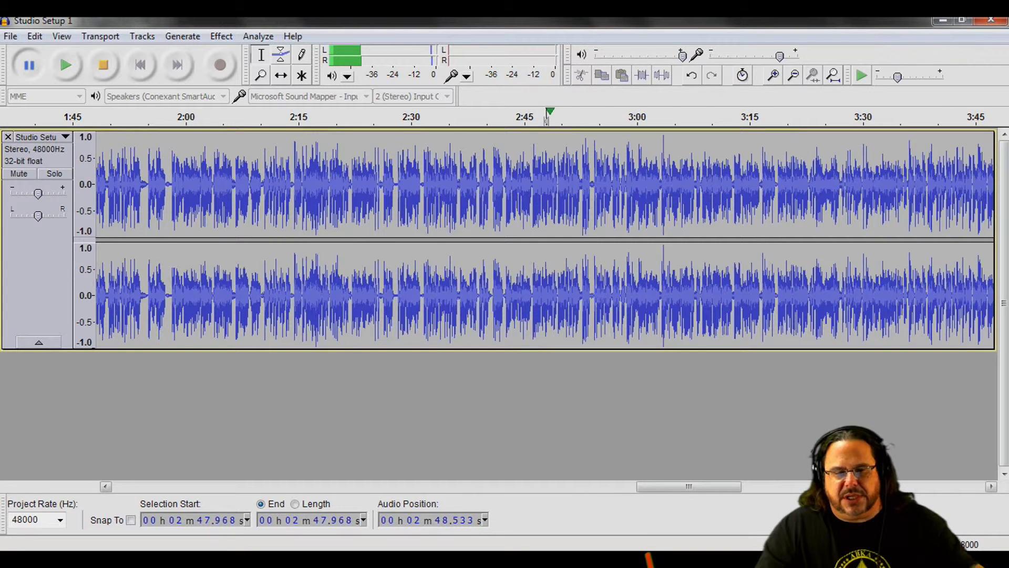
{"action": "scroll", "coordinate": [545, 240], "scroll_direction": "right", "scroll_amount": 5}
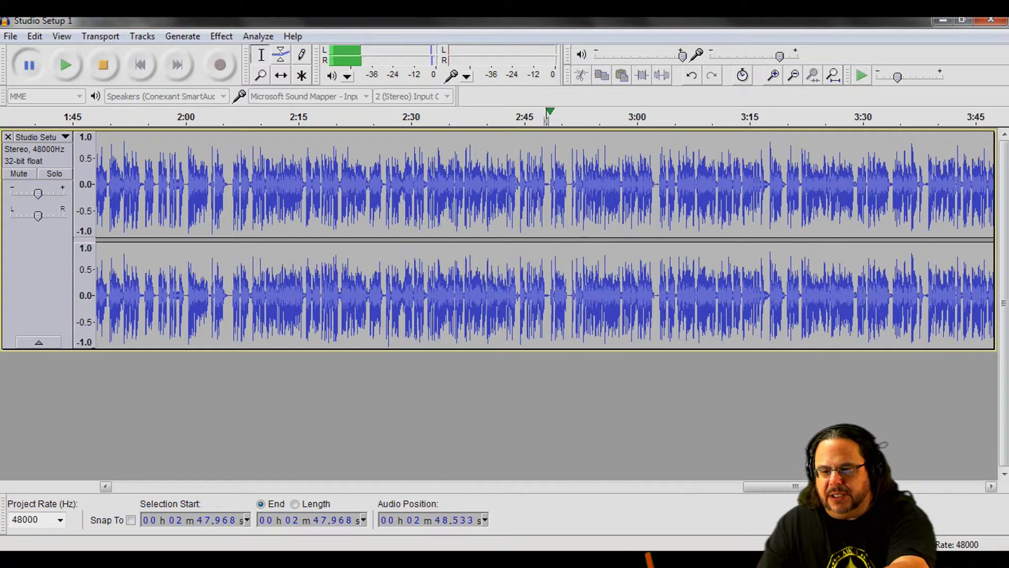
{"action": "scroll", "coordinate": [545, 240], "scroll_direction": "right", "scroll_amount": 5}
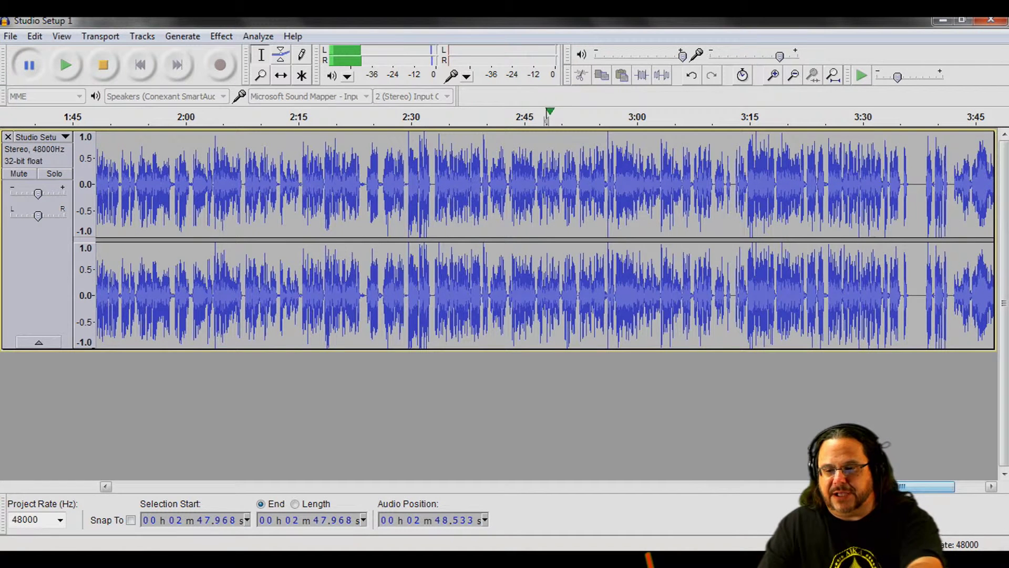
- Listen to the speech and the long pause near the end of the track from about 15:27
{"action": "left_click", "coordinate": [876, 117]}
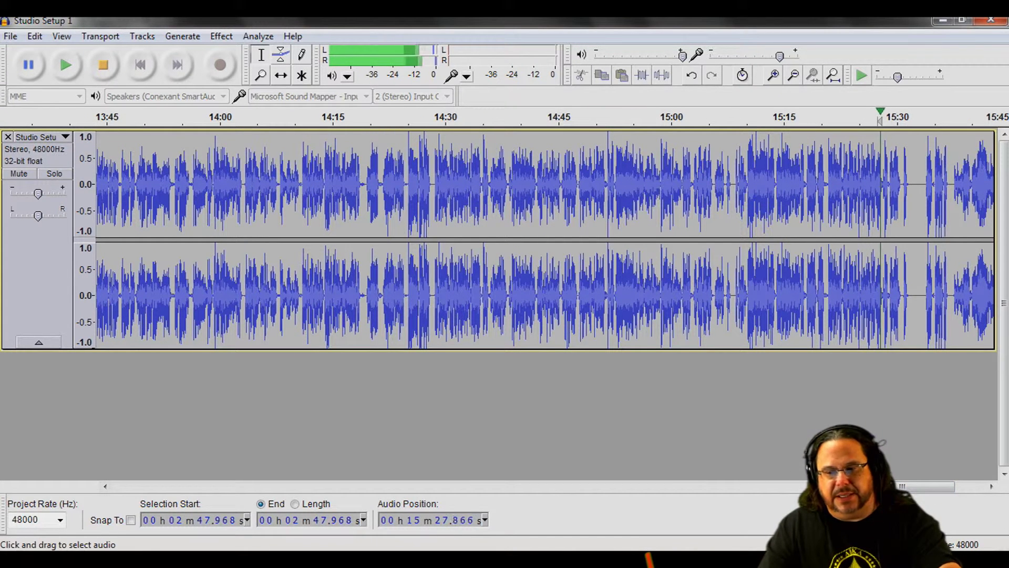
{"action": "left_click", "coordinate": [773, 75]}
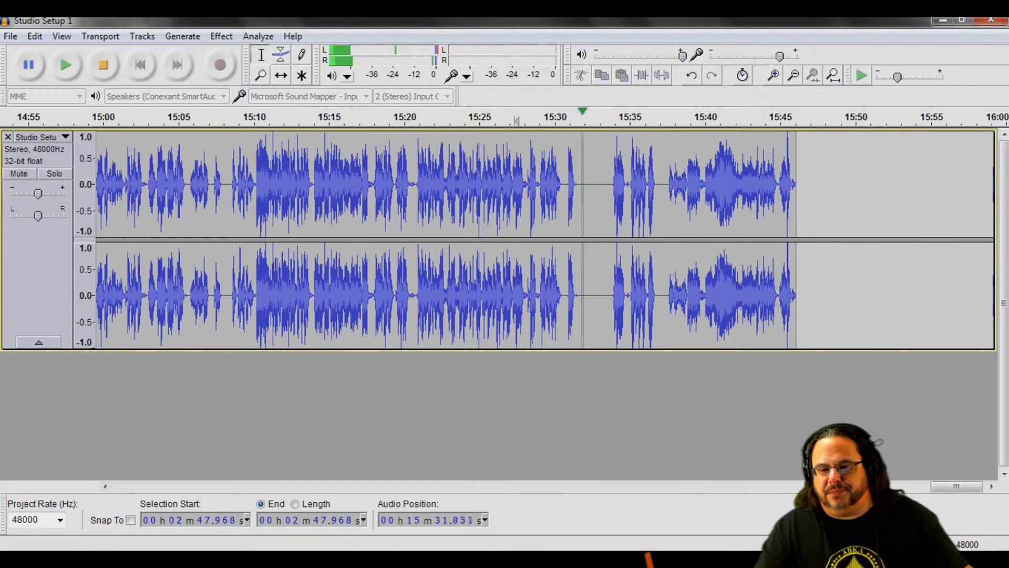
{"action": "key", "text": "space"}
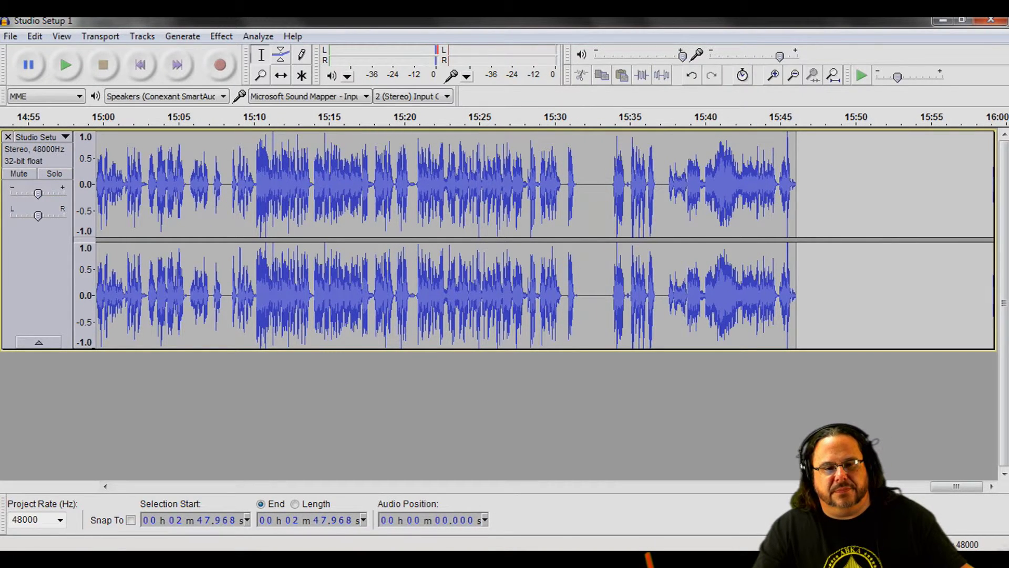
{"action": "left_click", "coordinate": [66, 65]}
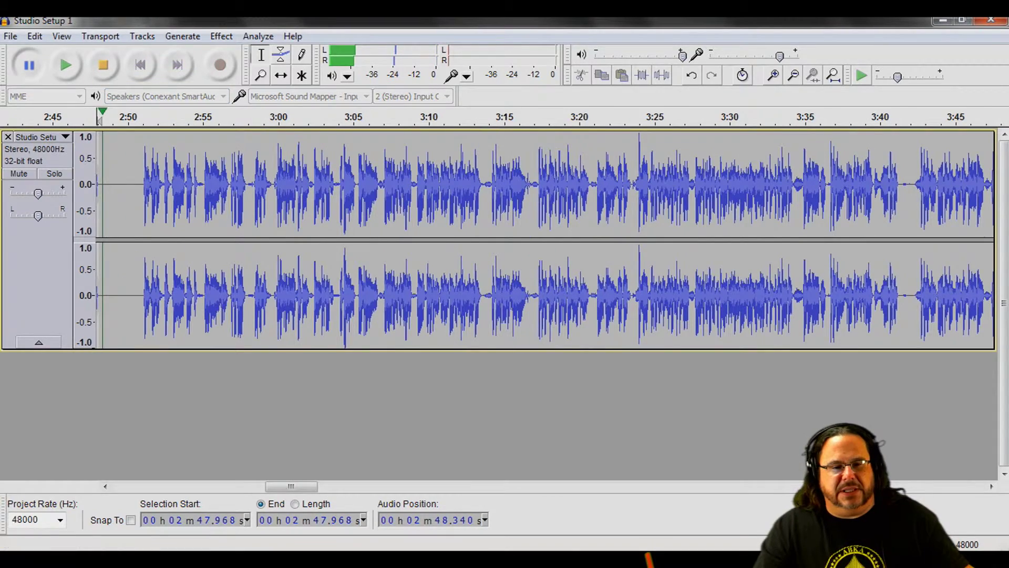
{"action": "key", "text": "space"}
- Select the long pause near the end of the track from 15:31.657 to 15:33.821 and listen to it
{"action": "left_click", "coordinate": [683, 486]}
{"action": "scroll", "coordinate": [544, 239], "scroll_direction": "right", "scroll_amount": 18}
{"action": "scroll", "coordinate": [544, 239], "scroll_direction": "right", "scroll_amount": 4}
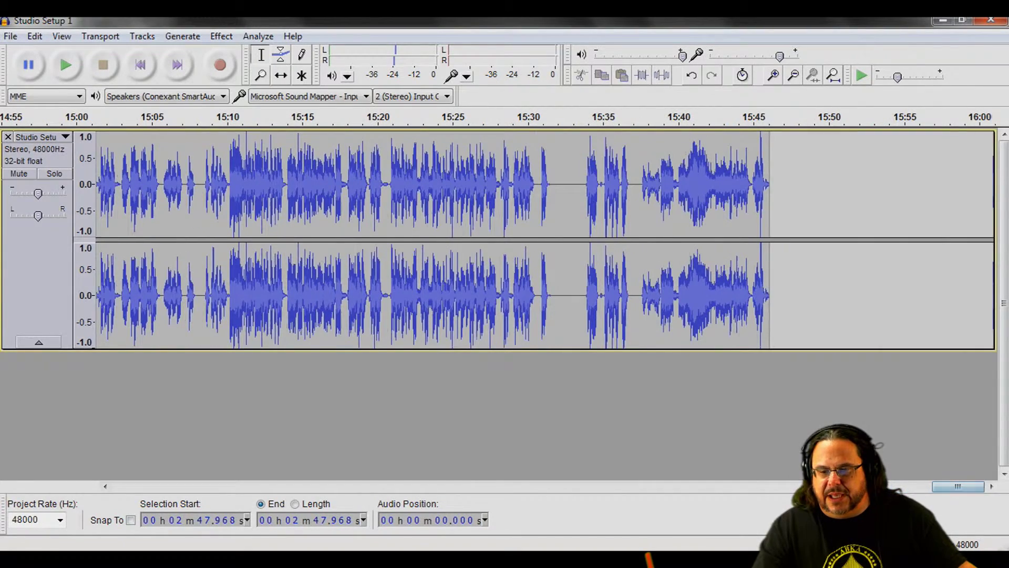
{"action": "left_click_drag", "start_coordinate": [553, 184], "coordinate": [585, 184]}
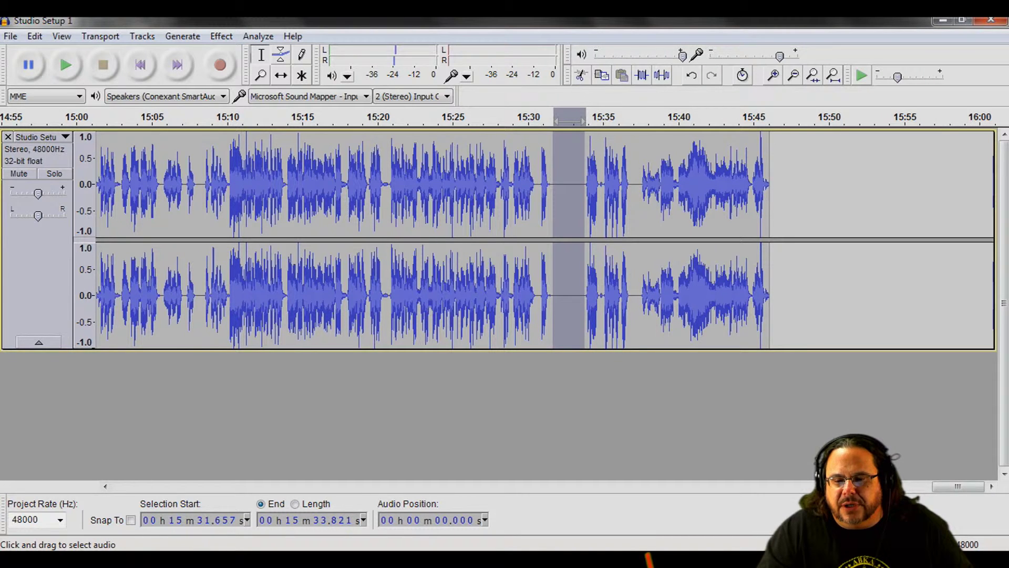
{"action": "key", "text": "c"}
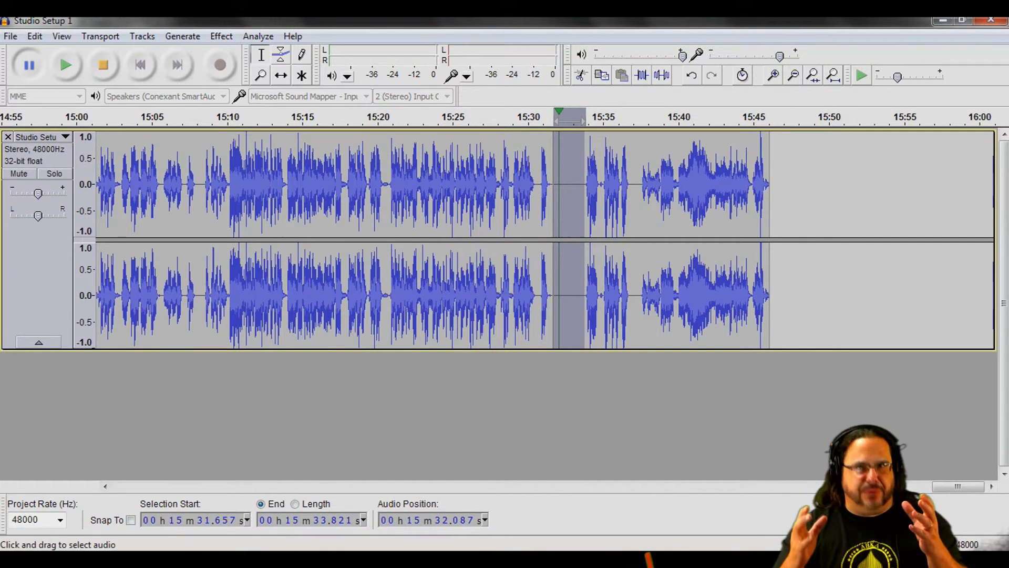
- Export the audio as WAV signed 16 bit PCM over Studio Setup 1.wav with empty metadata, and close the project without saving changes
{"action": "left_click", "coordinate": [10, 36]}
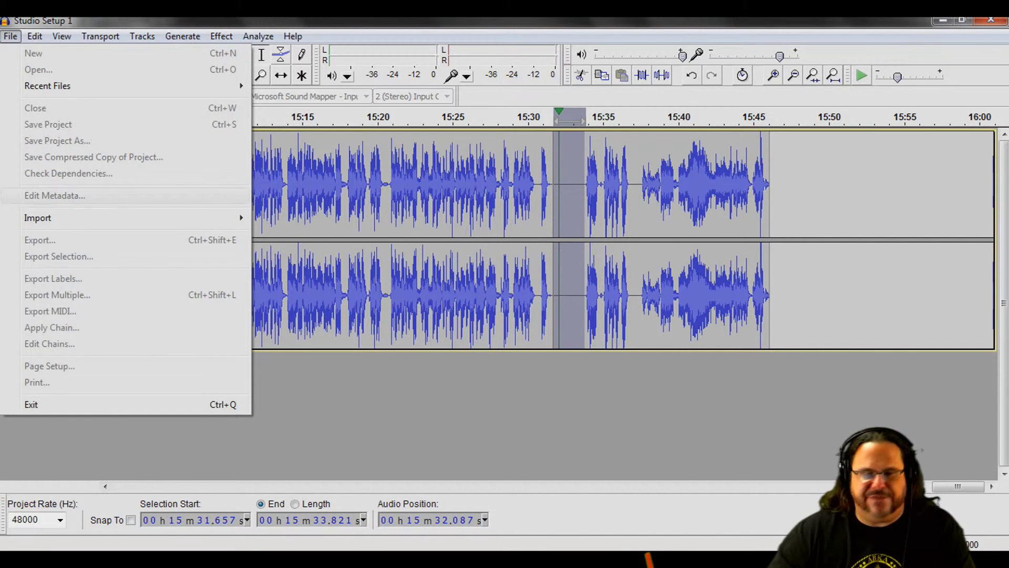
{"action": "key", "text": "Escape"}
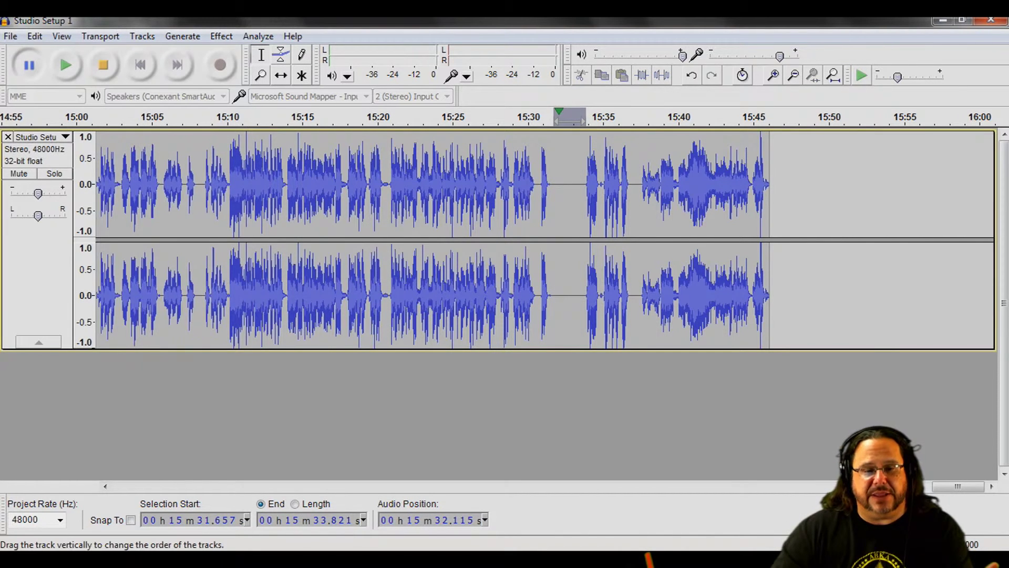
{"action": "left_click", "coordinate": [10, 36]}
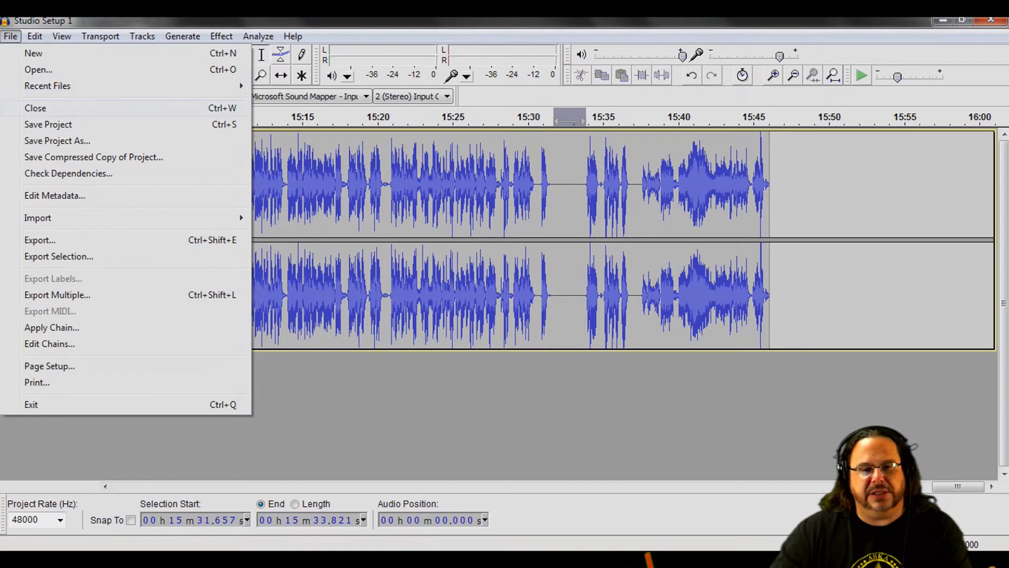
{"action": "left_click", "coordinate": [40, 240]}
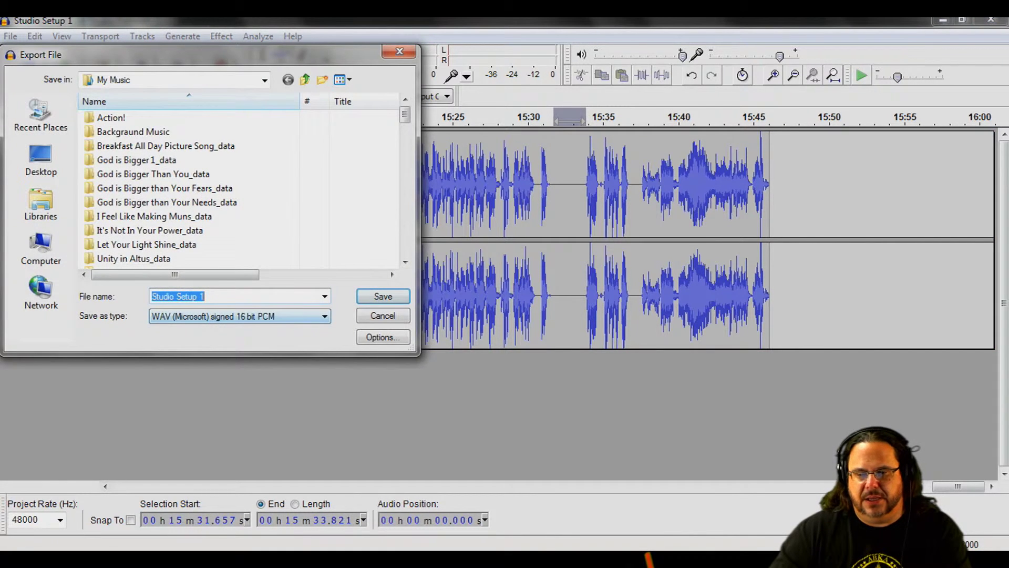
{"action": "key", "text": "Return"}
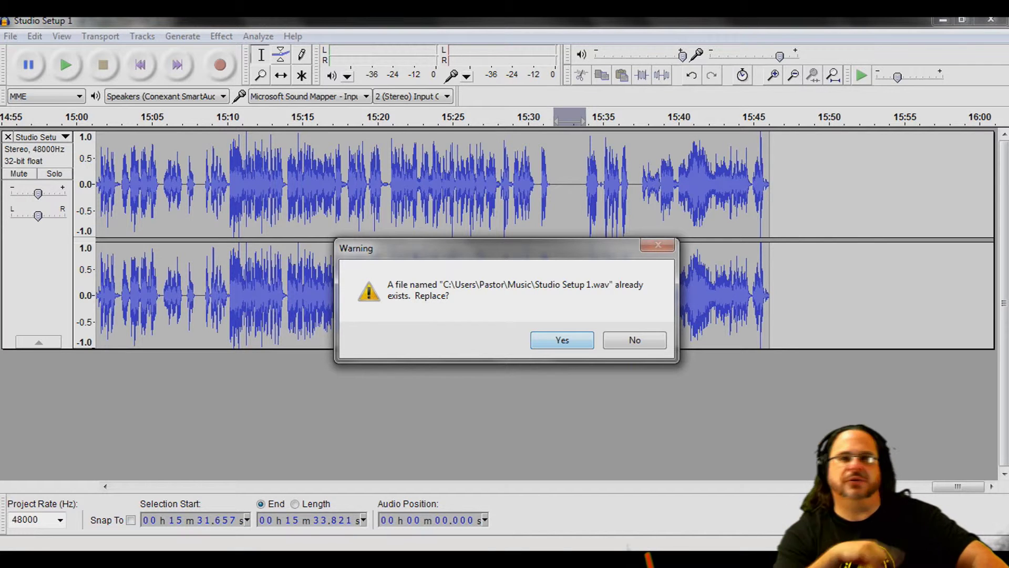
{"action": "key", "text": "Return"}
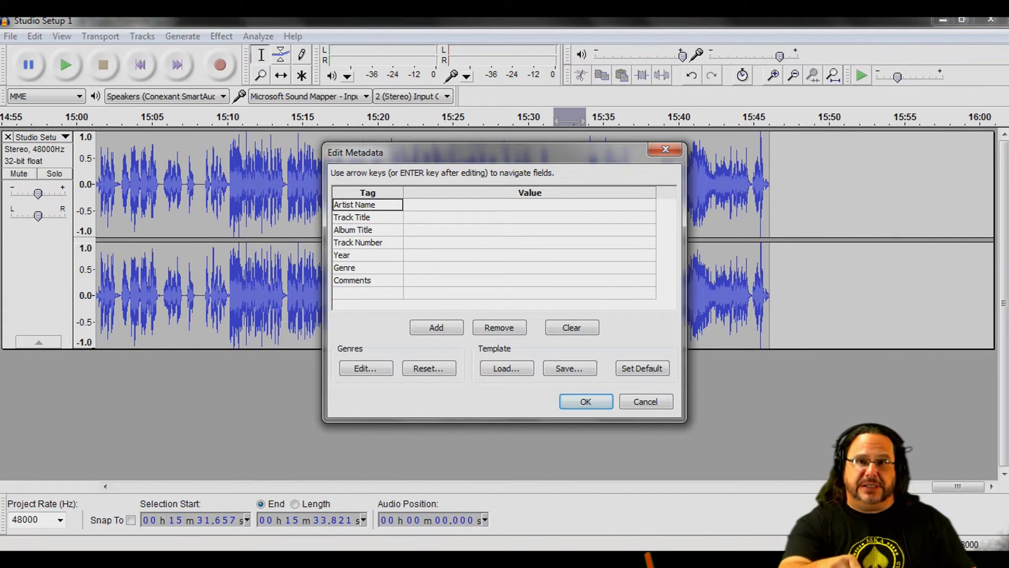
{"action": "key", "text": "Return"}
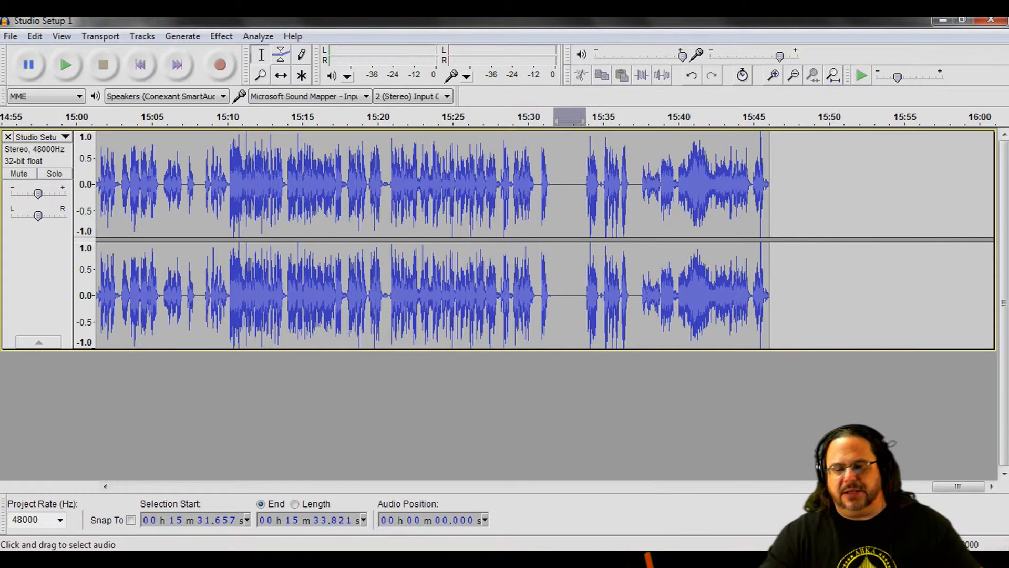
{"action": "left_click", "coordinate": [990, 21]}
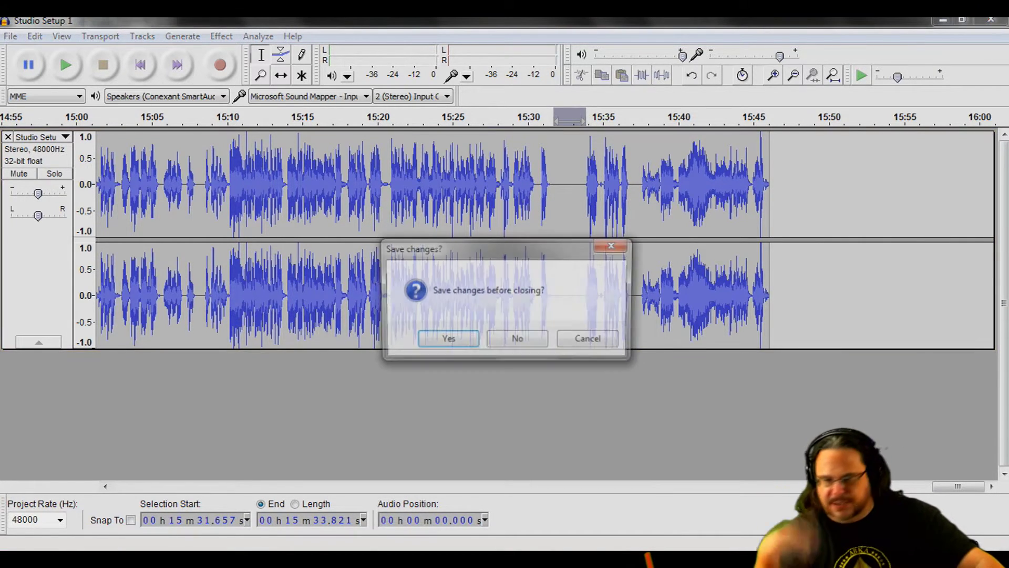
{"action": "left_click", "coordinate": [518, 340]}
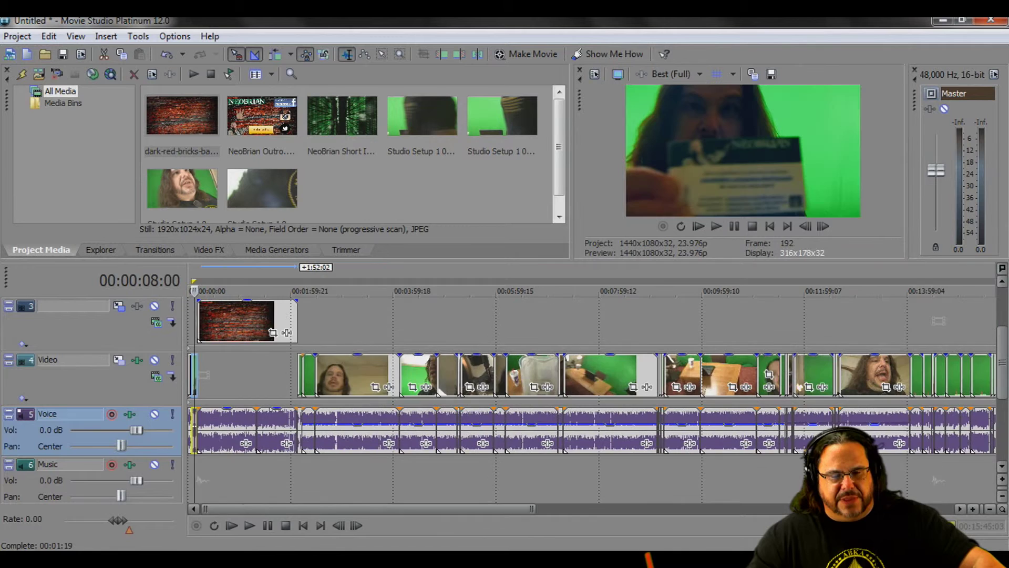
- In Movie Studio, select all original Voice track events up to the end of the video and remove them from their groups
{"action": "scroll", "coordinate": [592, 399], "scroll_direction": "down", "scroll_amount": 1}
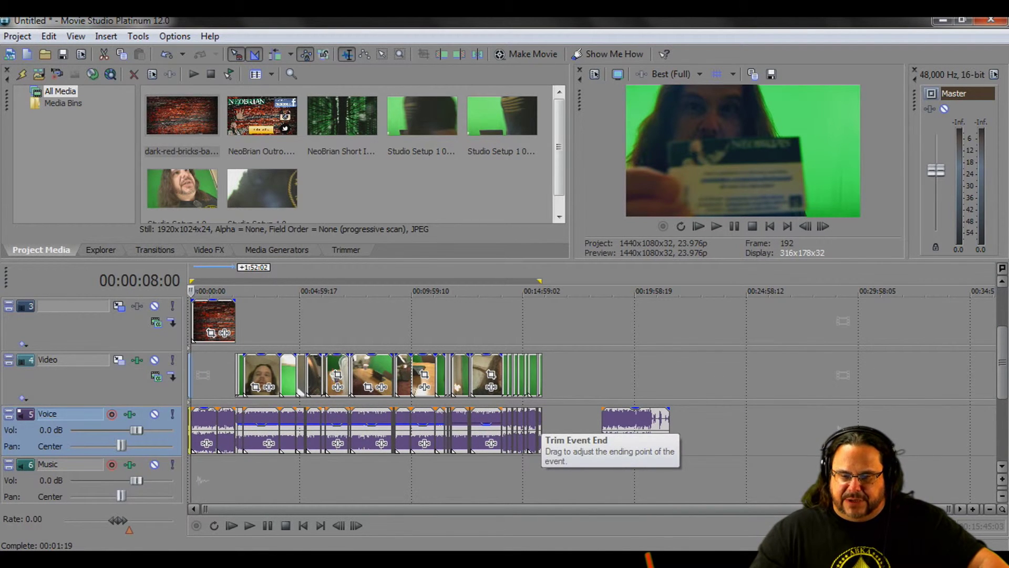
{"action": "left_click", "coordinate": [540, 431], "text": "shift"}
{"action": "scroll", "coordinate": [540, 431], "scroll_direction": "up", "scroll_amount": 4}
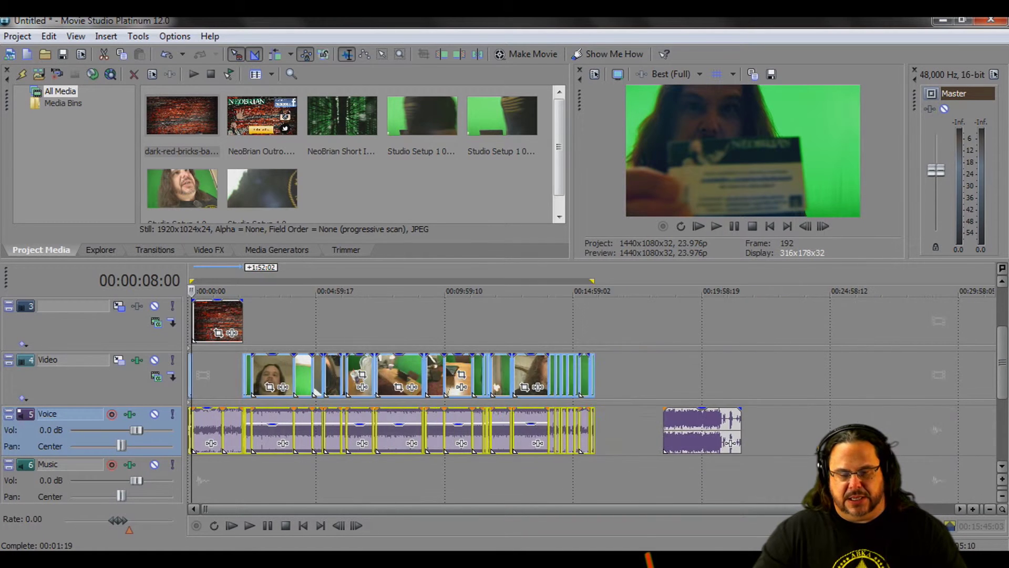
{"action": "scroll", "coordinate": [524, 431], "scroll_direction": "up", "scroll_amount": 1}
{"action": "right_click", "coordinate": [524, 431]}
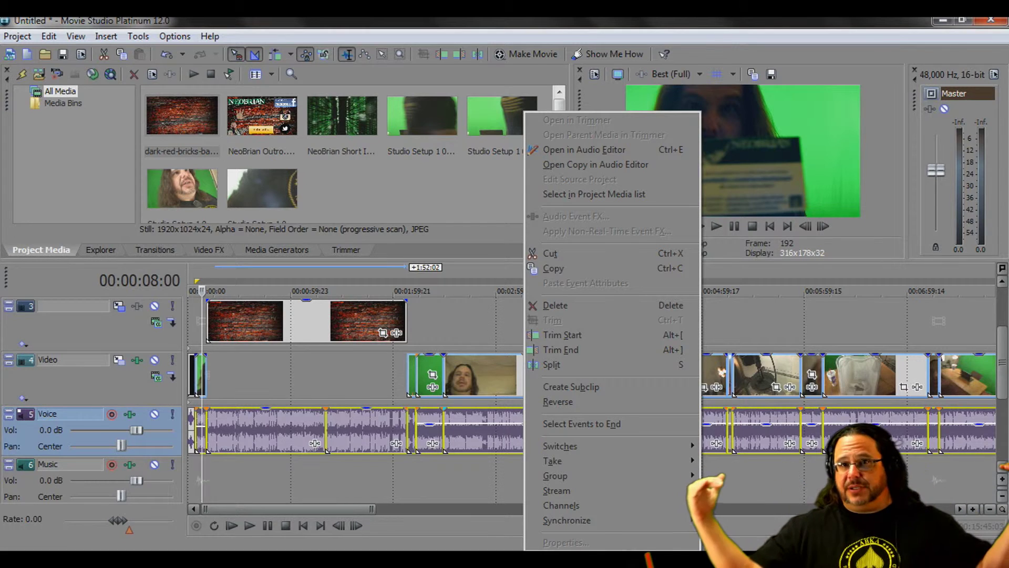
{"action": "mouse_move", "coordinate": [612, 475]}
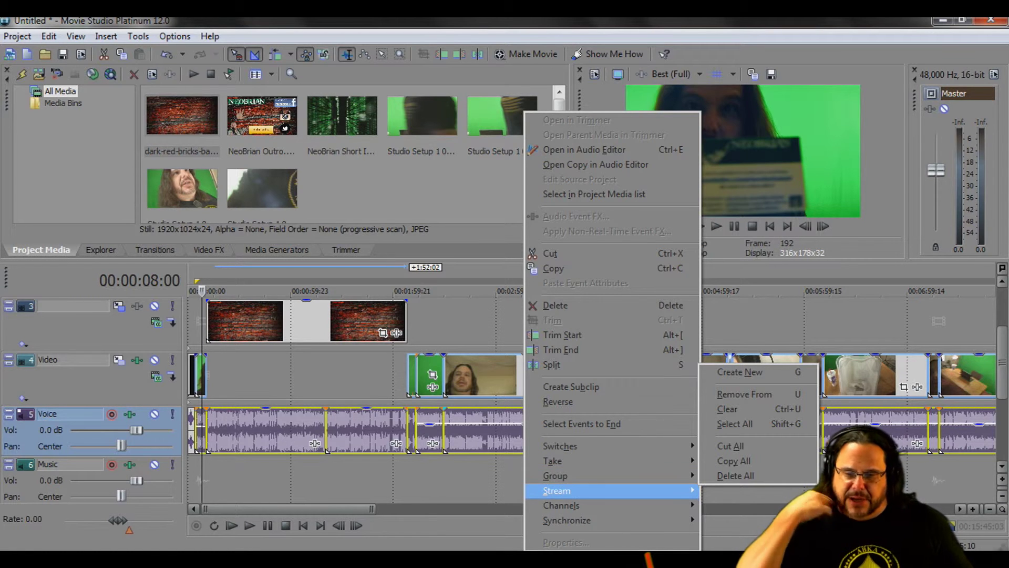
{"action": "mouse_move", "coordinate": [578, 490]}
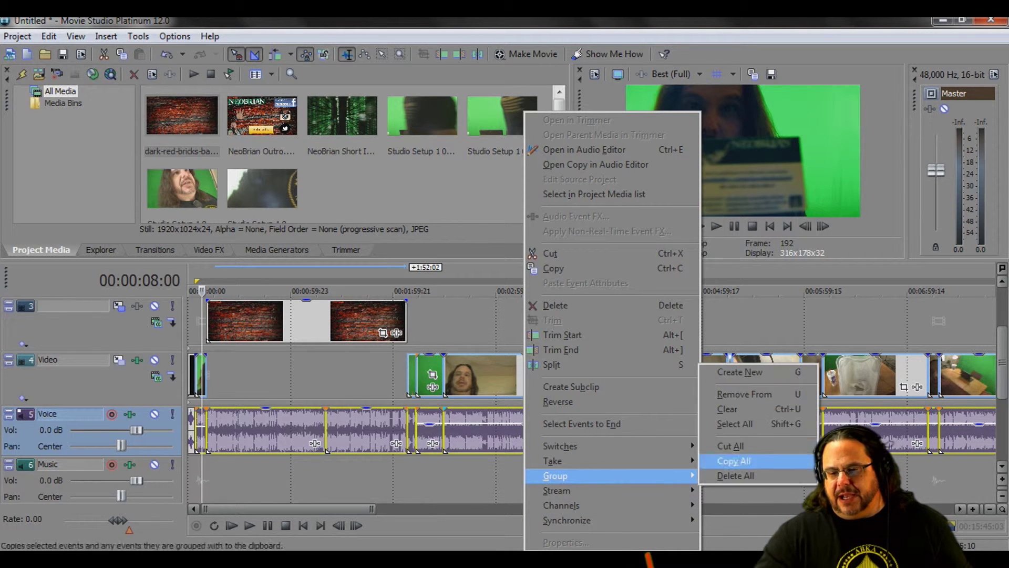
{"action": "left_click", "coordinate": [744, 393]}
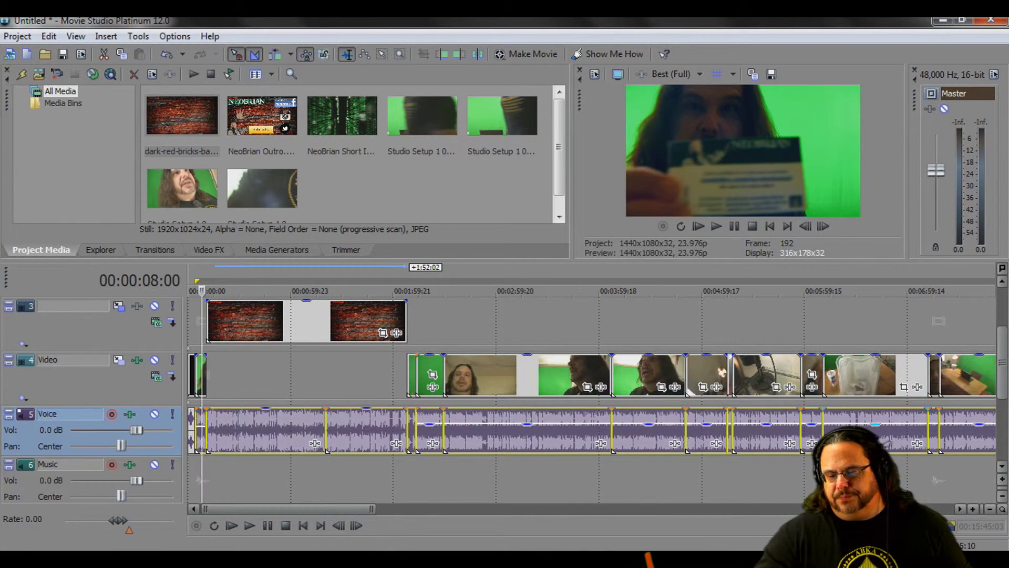
- Delete the selected original events from the Voice track, keeping the separate clip after the end of the video
{"action": "scroll", "coordinate": [592, 399], "scroll_direction": "down", "scroll_amount": 4}
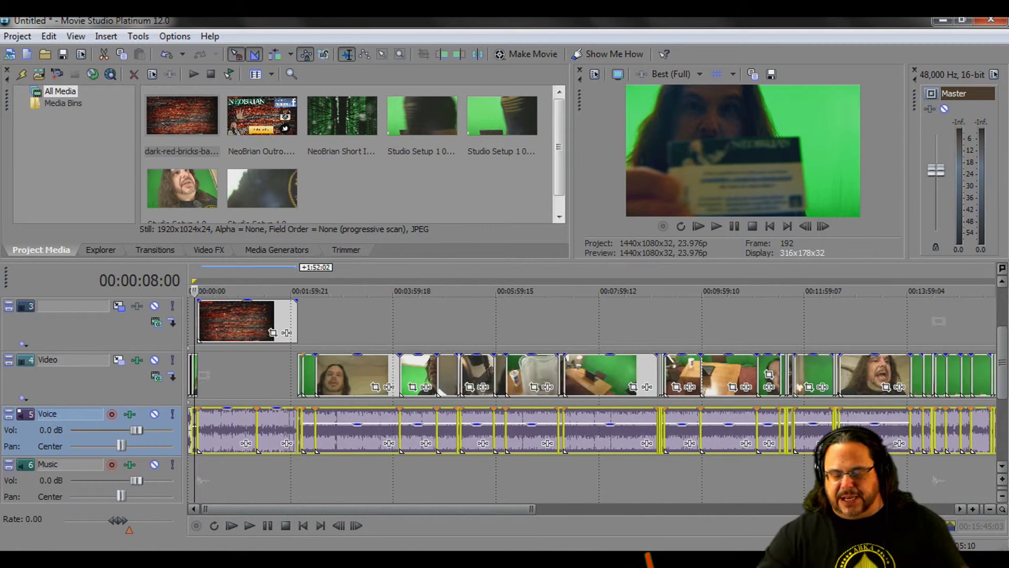
{"action": "key", "text": "Up"}
{"action": "key", "text": "Up"}
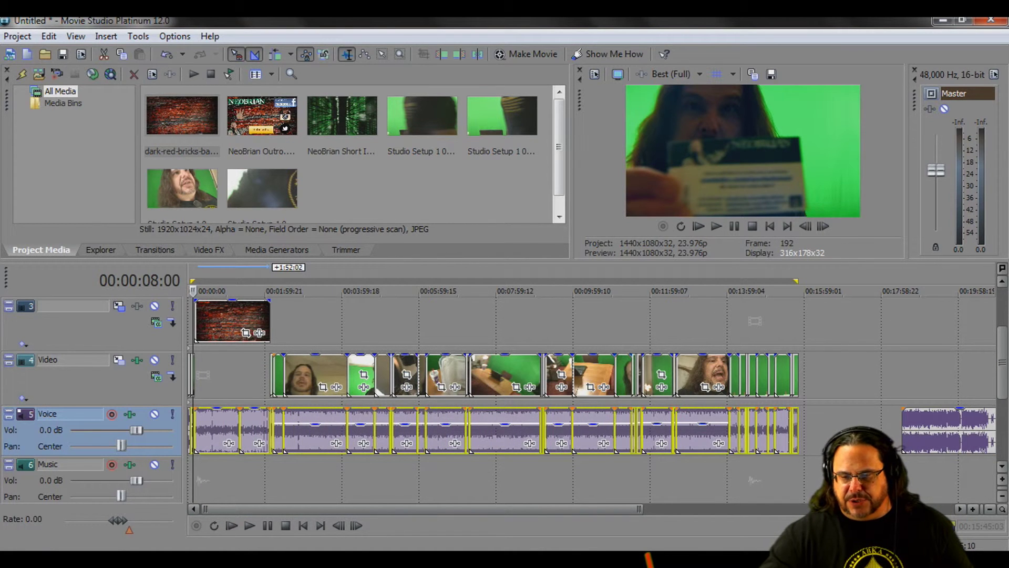
{"action": "key", "text": "Delete"}
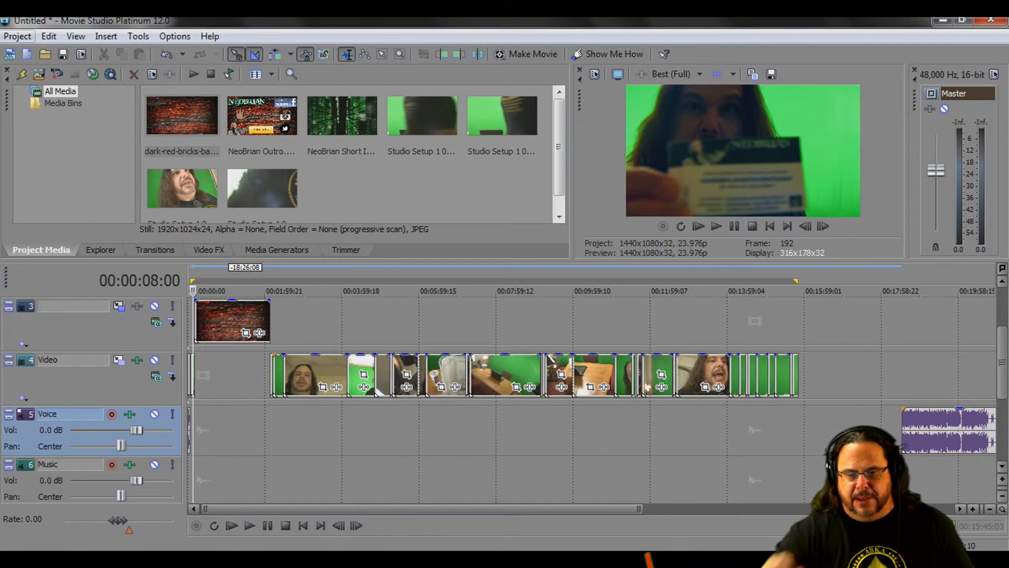
- Import Studio Setup 1.wav from the Music library into the project media
{"action": "key", "text": "alt+p"}
{"action": "key", "text": "Down"}
{"action": "key", "text": "Down"}
{"action": "key", "text": "Down"}
{"action": "key", "text": "Down"}
{"action": "key", "text": "Down"}
{"action": "key", "text": "Down"}
{"action": "key", "text": "Down"}
{"action": "key", "text": "Return"}
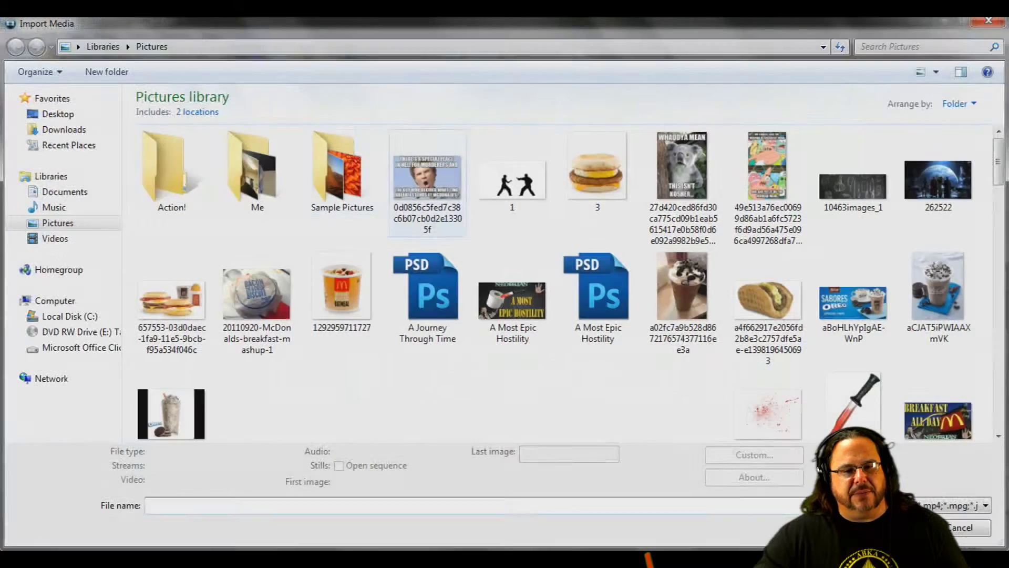
{"action": "left_click", "coordinate": [53, 207]}
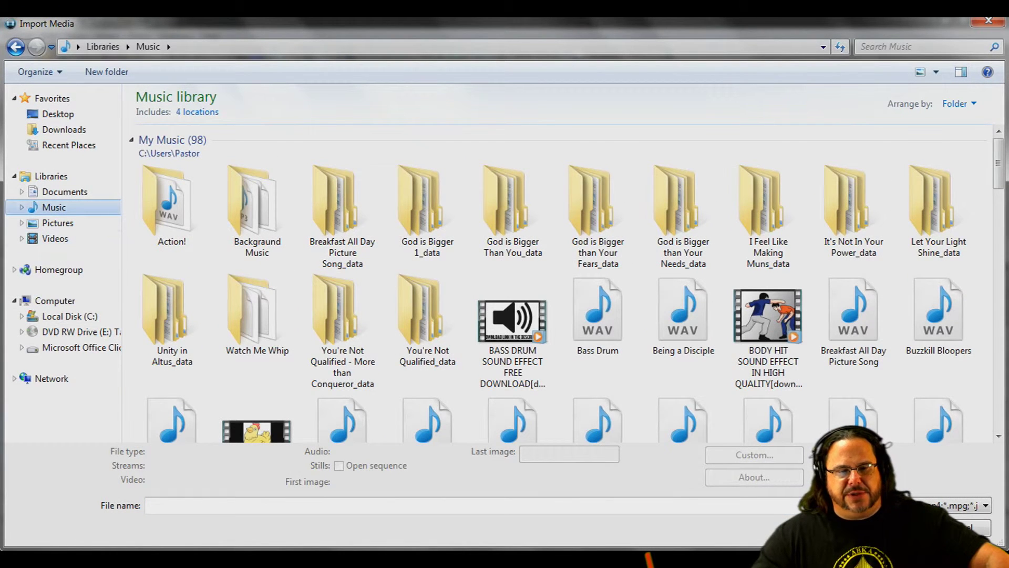
{"action": "scroll", "coordinate": [562, 283], "scroll_direction": "down", "scroll_amount": 15}
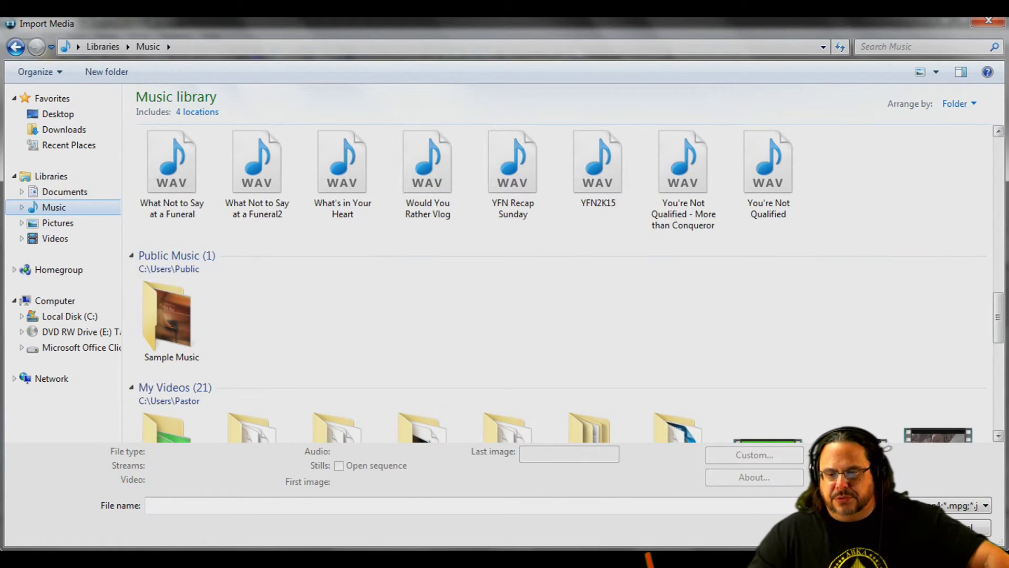
{"action": "scroll", "coordinate": [563, 284], "scroll_direction": "up", "scroll_amount": 3}
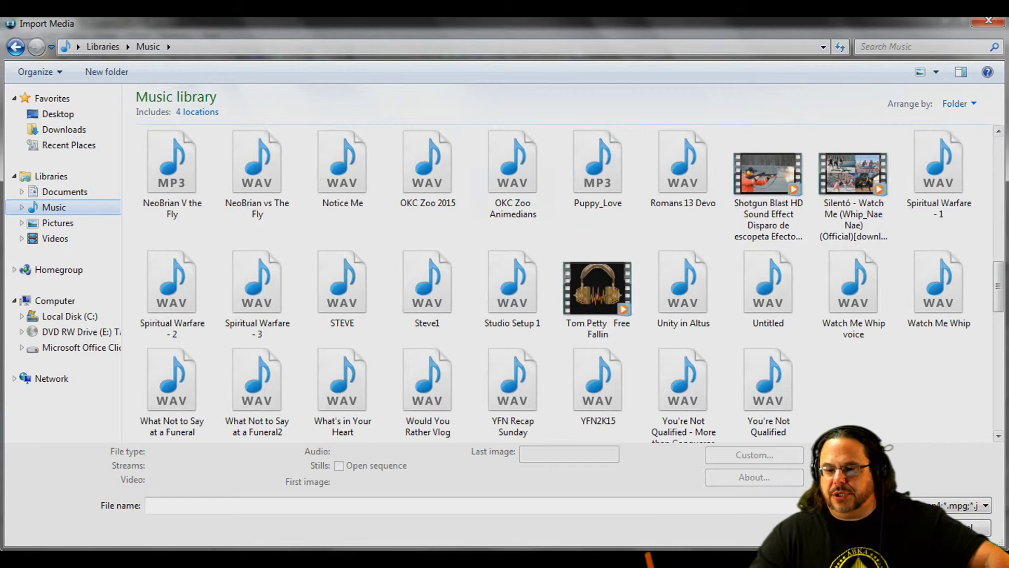
{"action": "double_click", "coordinate": [512, 284]}
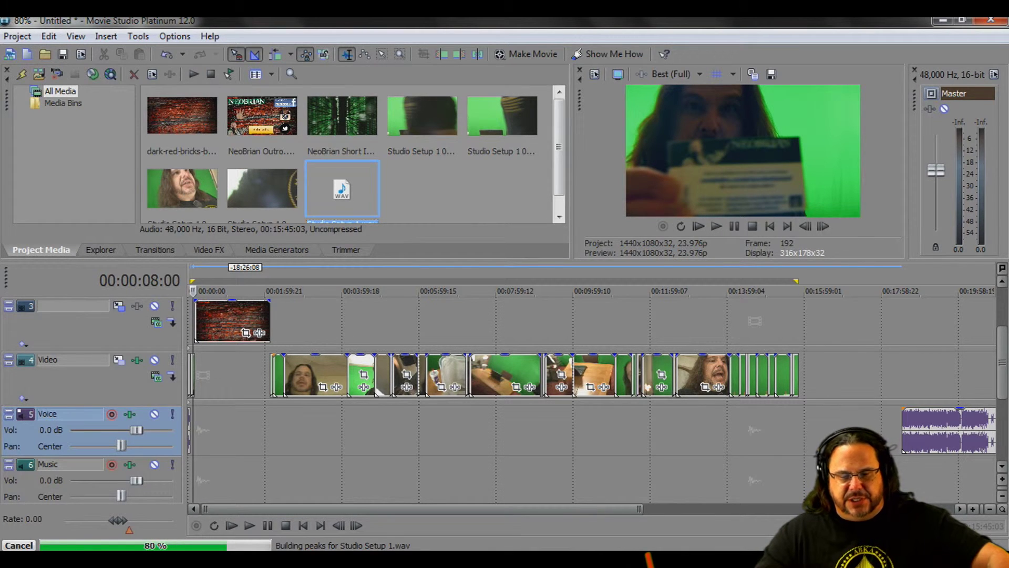
- Place Studio Setup 1.wav on the Voice track with its start against the end of the intro clip, at about 4 seconds
{"action": "left_click_drag", "start_coordinate": [342, 189], "coordinate": [195, 428]}
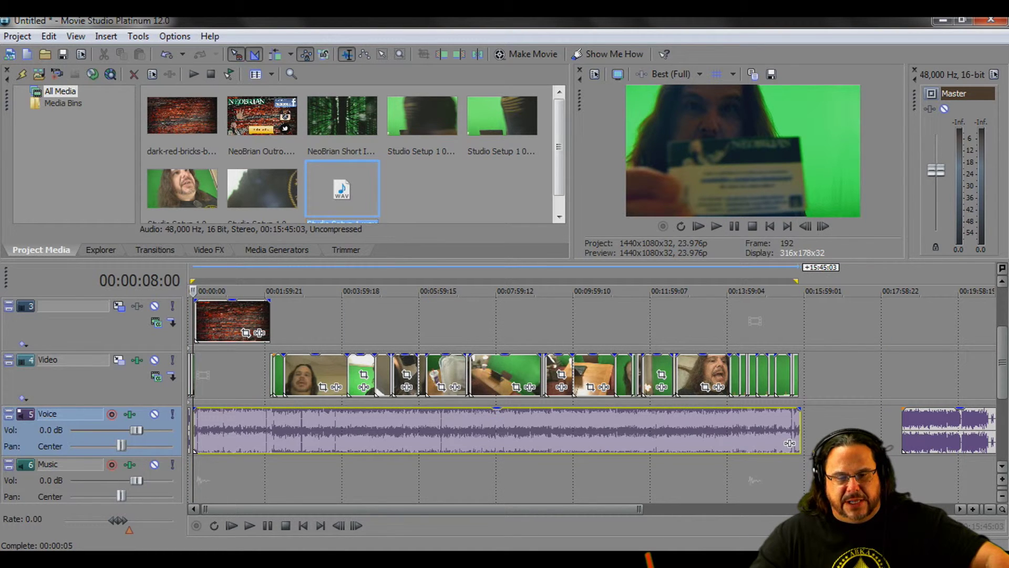
{"action": "left_click", "coordinate": [217, 375]}
{"action": "scroll", "coordinate": [217, 375], "scroll_direction": "up", "scroll_amount": 5}
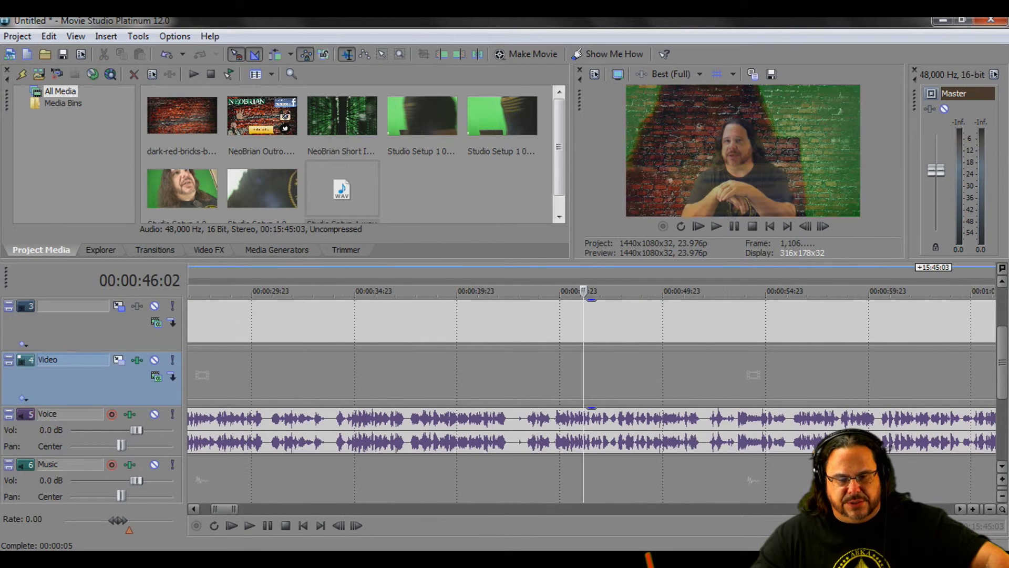
{"action": "left_click_drag", "start_coordinate": [224, 509], "coordinate": [215, 508]}
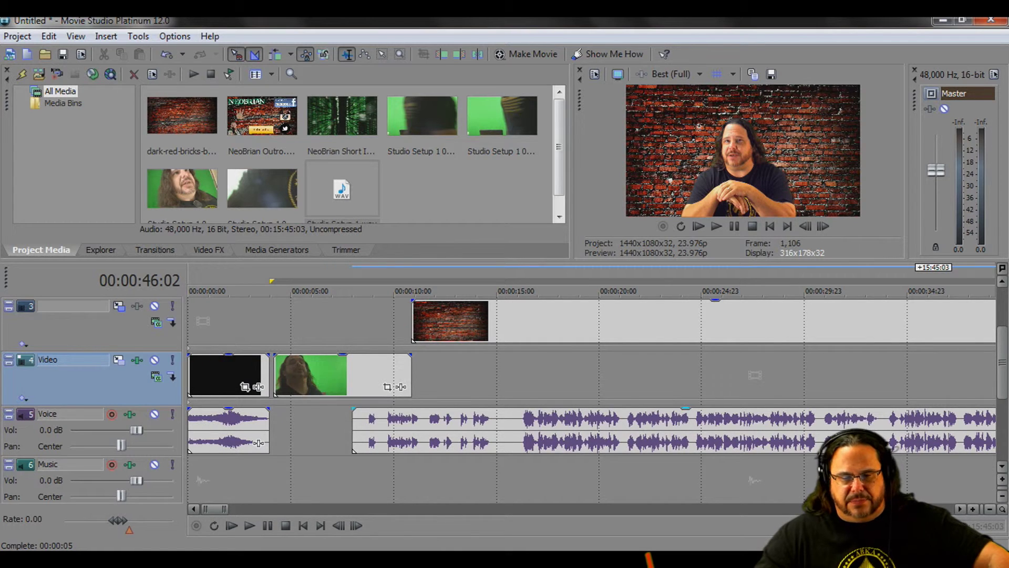
{"action": "left_click_drag", "start_coordinate": [578, 430], "coordinate": [496, 430]}
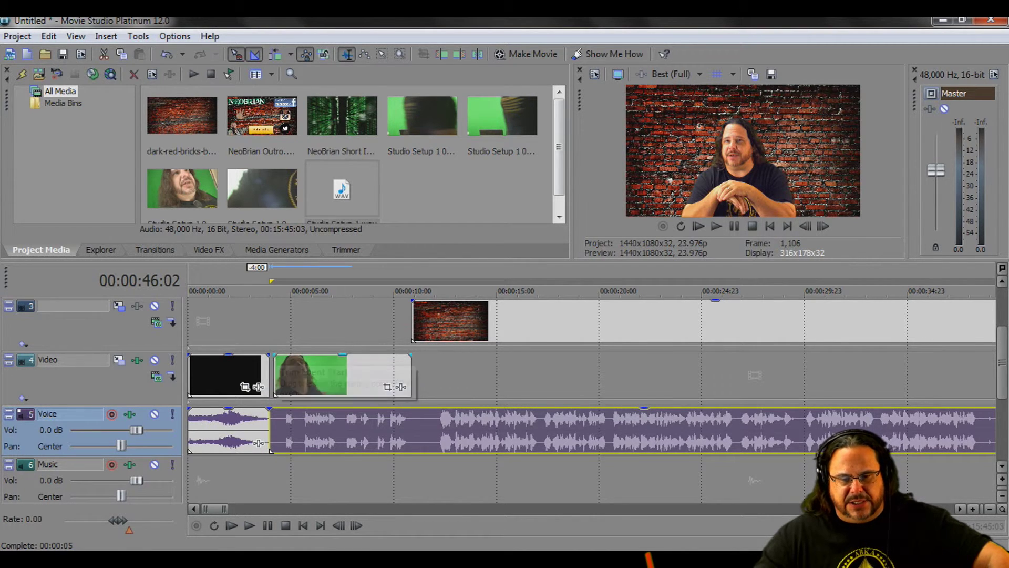
- Select all Video track clips after the intro plus the brick background, and move them 5 frames earlier to close the gap
{"action": "left_click", "coordinate": [303, 375]}
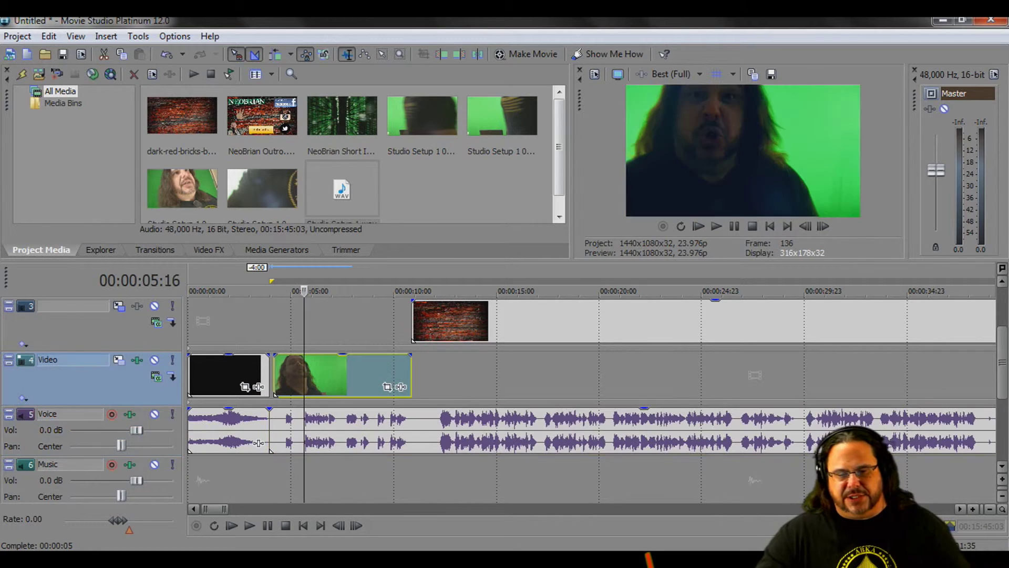
{"action": "scroll", "coordinate": [591, 375], "scroll_direction": "down", "scroll_amount": 6}
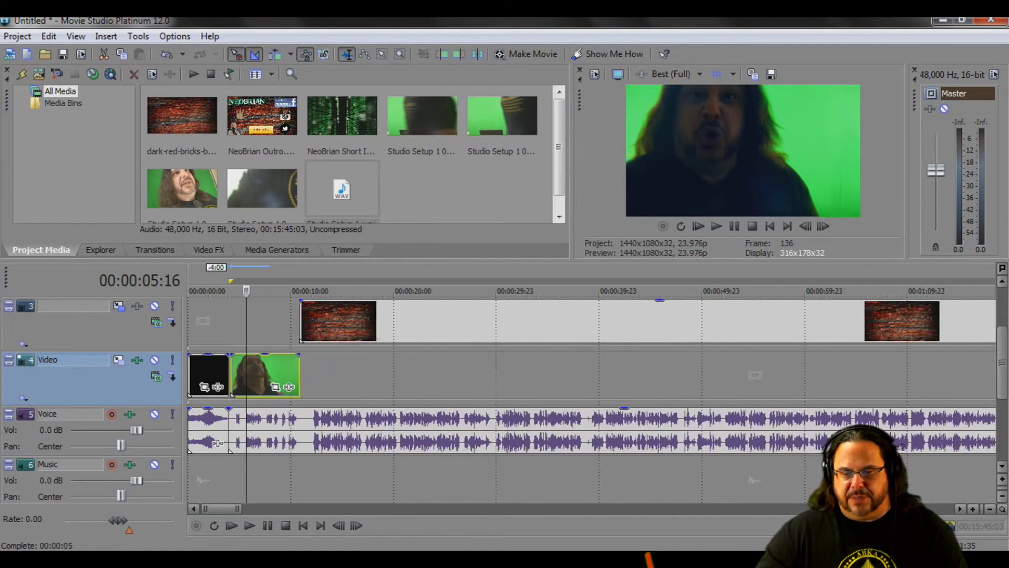
{"action": "scroll", "coordinate": [592, 374], "scroll_direction": "down", "scroll_amount": 4}
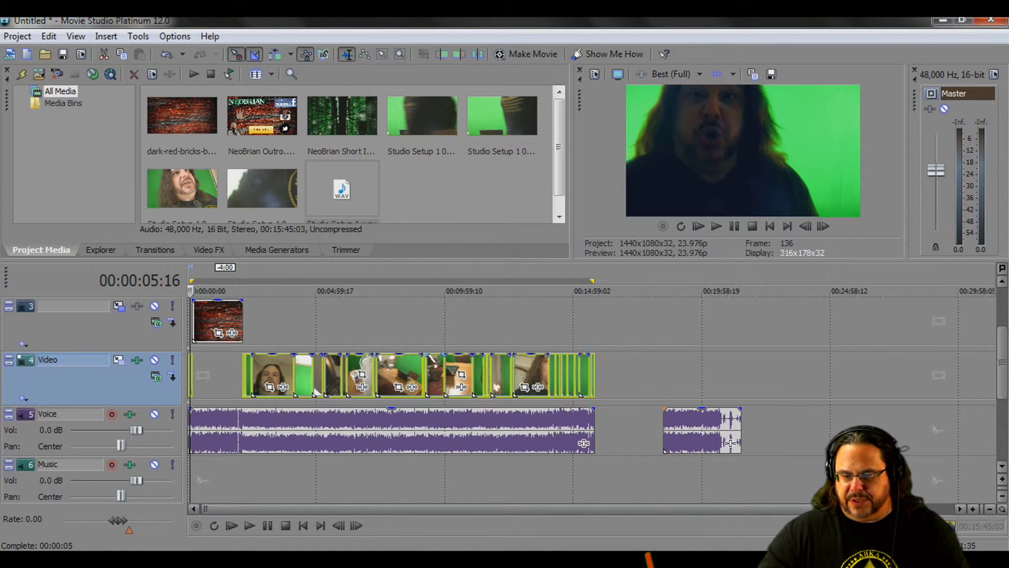
{"action": "scroll", "coordinate": [447, 374], "scroll_direction": "up", "scroll_amount": 2}
{"action": "scroll", "coordinate": [447, 374], "scroll_direction": "up", "scroll_amount": 6}
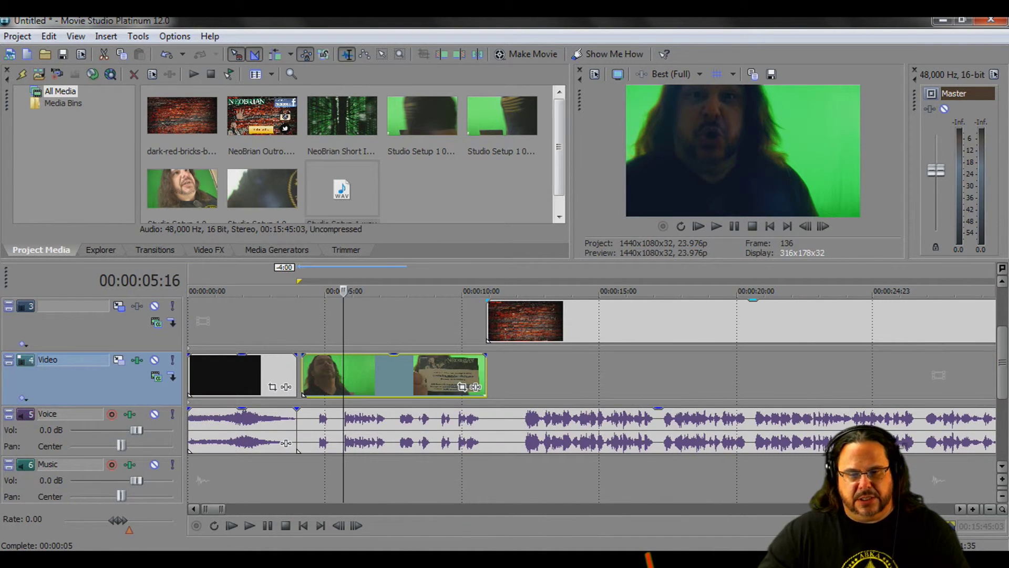
{"action": "left_click", "coordinate": [526, 321], "text": "ctrl"}
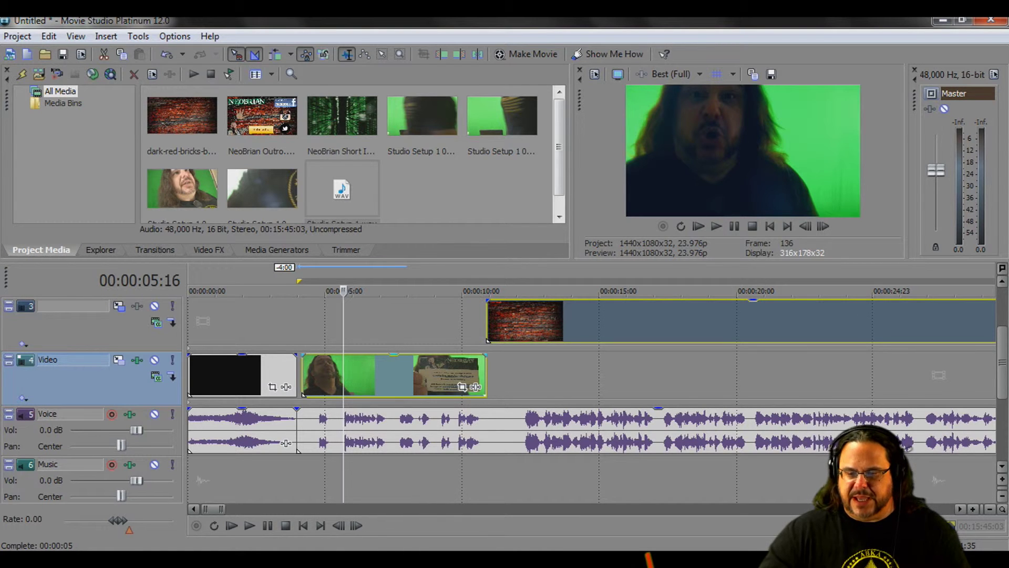
{"action": "left_click_drag", "start_coordinate": [395, 374], "coordinate": [389, 374]}
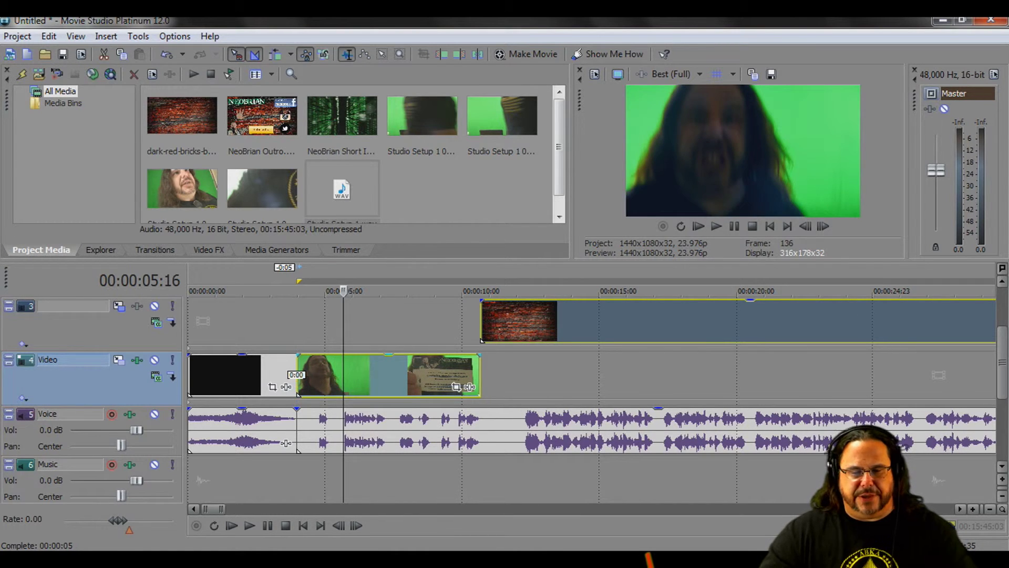
- Play the timeline from 00:00:04:05 into the brick background scene to check the audio sync
{"action": "left_click", "coordinate": [303, 291]}
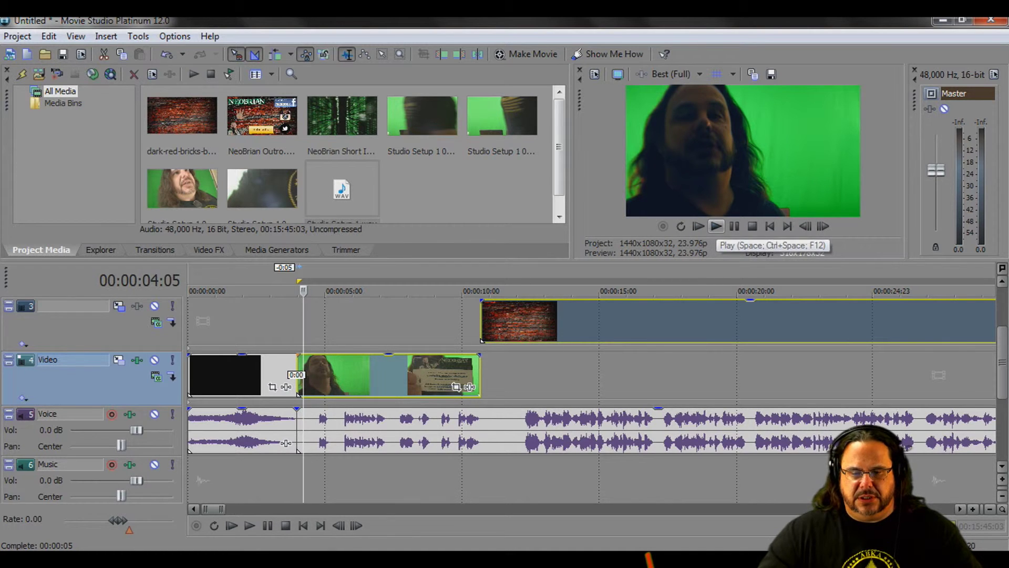
{"action": "left_click", "coordinate": [716, 226]}
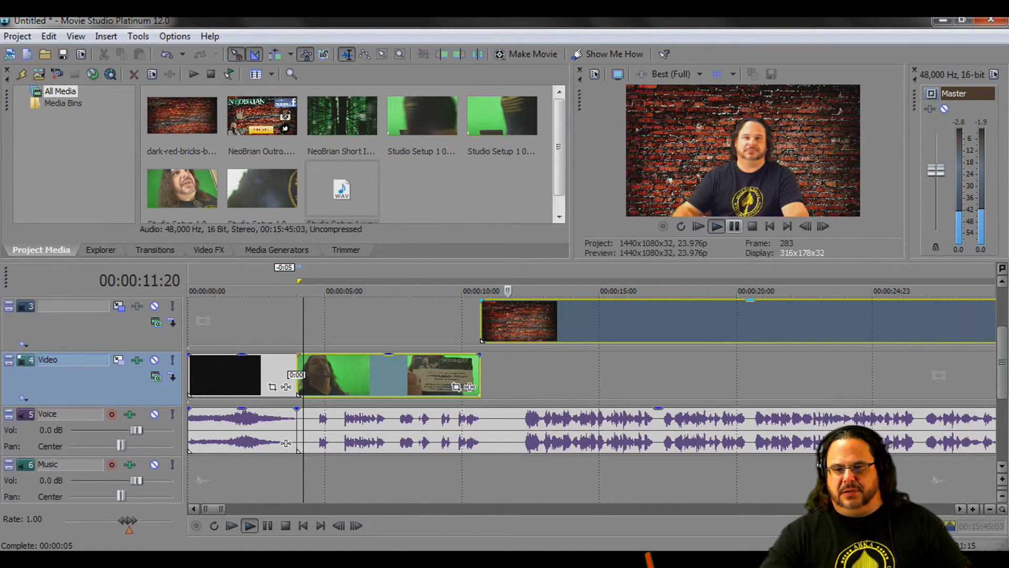
{"action": "key", "text": "Return"}
- Move the first Video Overlay clip 5 frames earlier so that it starts together with the brick background
{"action": "scroll", "coordinate": [591, 394], "scroll_direction": "up", "scroll_amount": 1}
{"action": "left_click_drag", "start_coordinate": [523, 321], "coordinate": [517, 321]}
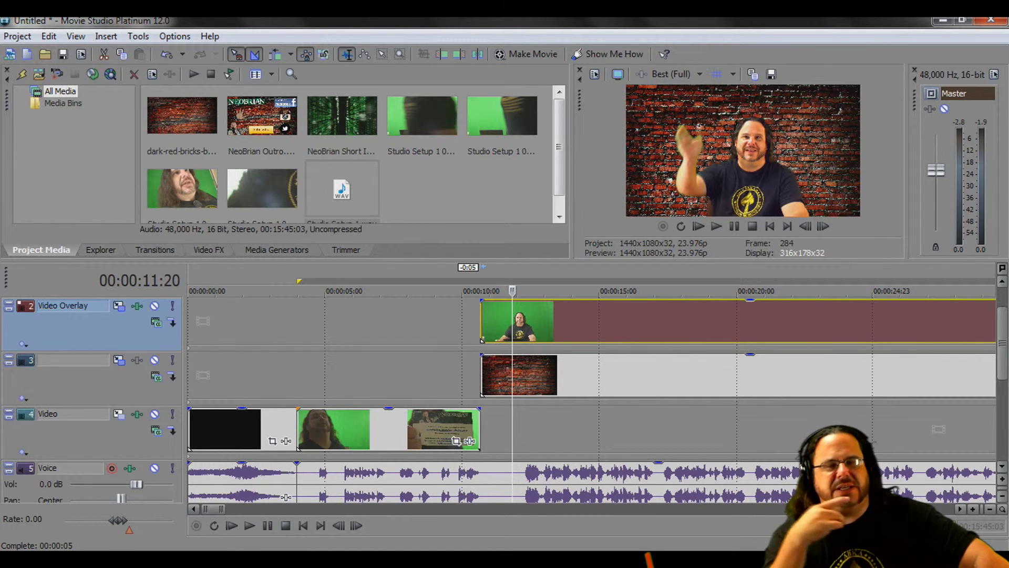
{"action": "mouse_move", "coordinate": [750, 355]}
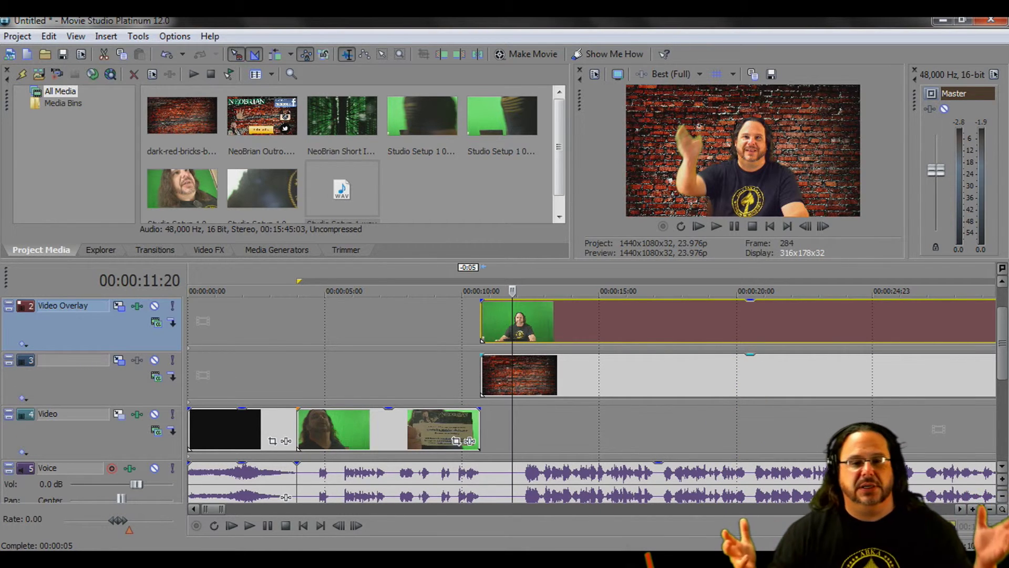
{"action": "scroll", "coordinate": [723, 367], "scroll_direction": "down", "scroll_amount": 2}
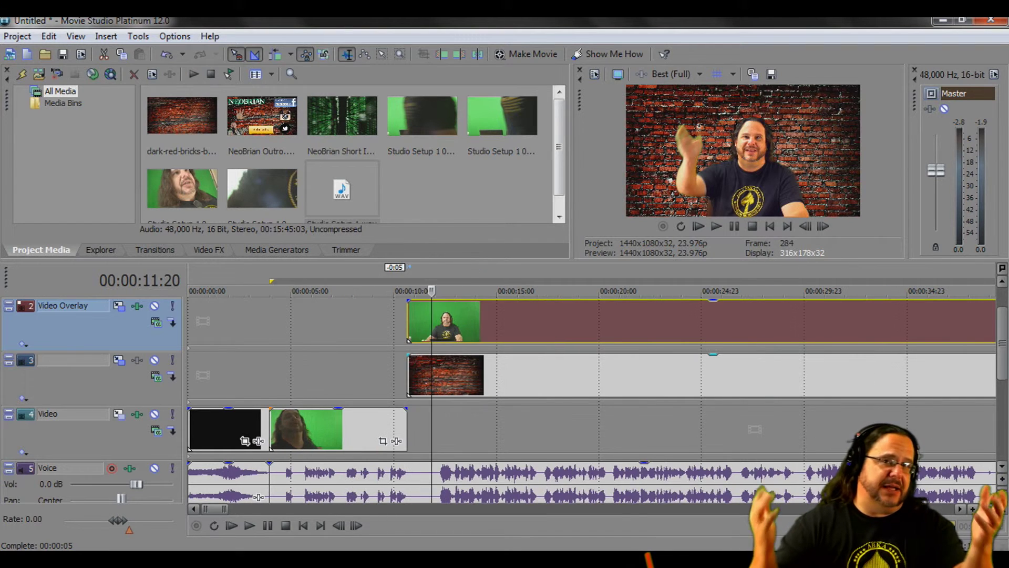
{"action": "scroll", "coordinate": [592, 399], "scroll_direction": "down", "scroll_amount": 5}
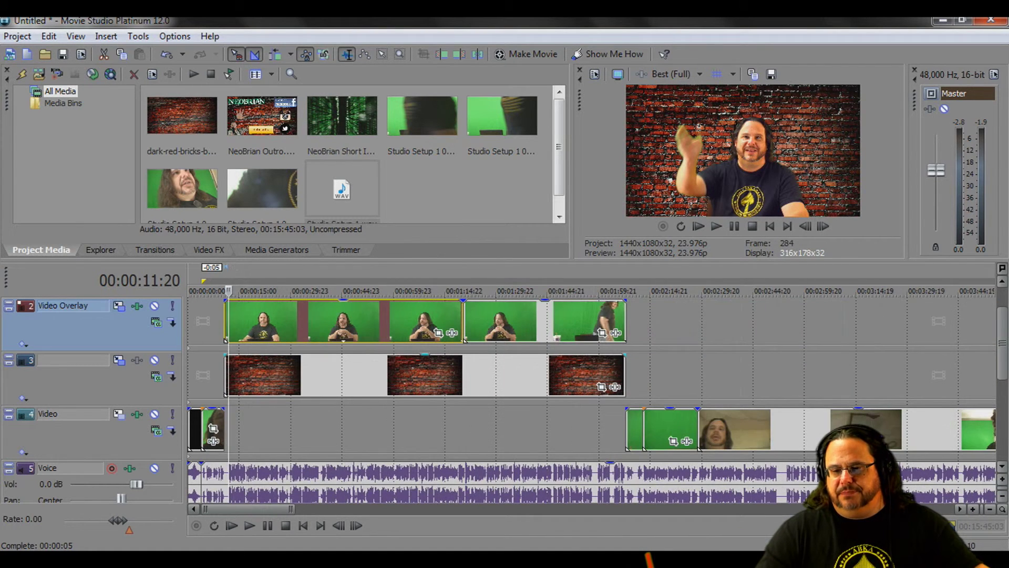
- Move the second Video Overlay clip 5 frames earlier so that it meets the end of the first overlay clip
{"action": "left_click", "coordinate": [455, 320]}
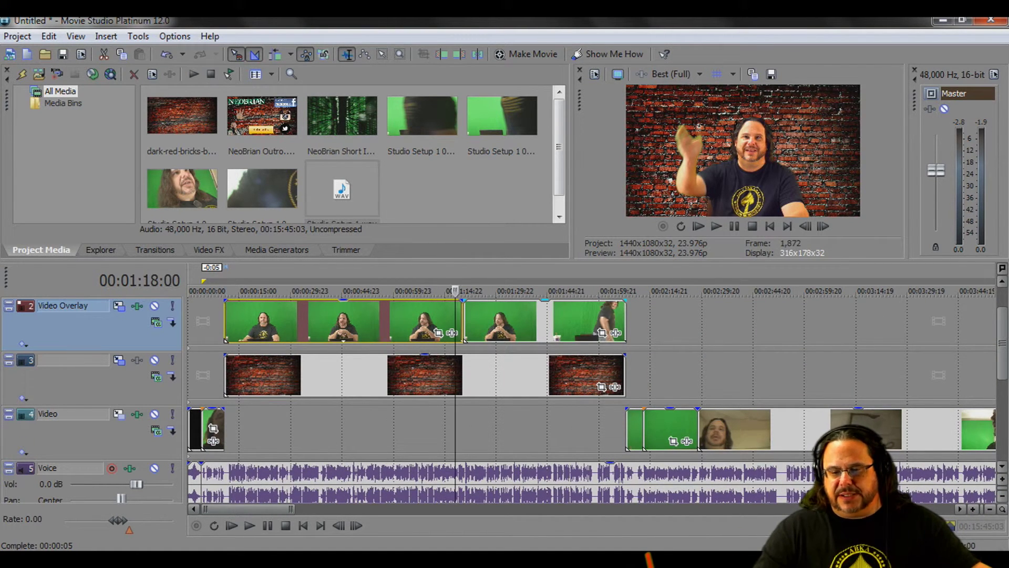
{"action": "scroll", "coordinate": [433, 368], "scroll_direction": "up", "scroll_amount": 5}
{"action": "left_click_drag", "start_coordinate": [683, 321], "coordinate": [677, 321]}
{"action": "scroll", "coordinate": [592, 400], "scroll_direction": "down", "scroll_amount": 2}
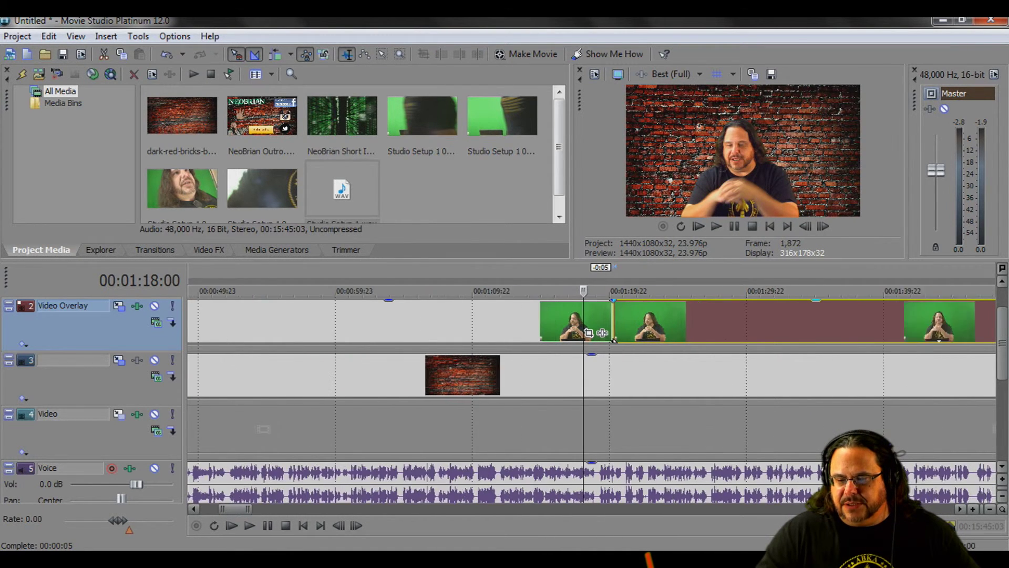
- Play the second Video Overlay clip from 00:01:31:01 to check its sync with the new voice audio
{"action": "scroll", "coordinate": [614, 339], "scroll_direction": "down", "scroll_amount": 4}
{"action": "left_click", "coordinate": [838, 320]}
{"action": "left_click", "coordinate": [650, 321]}
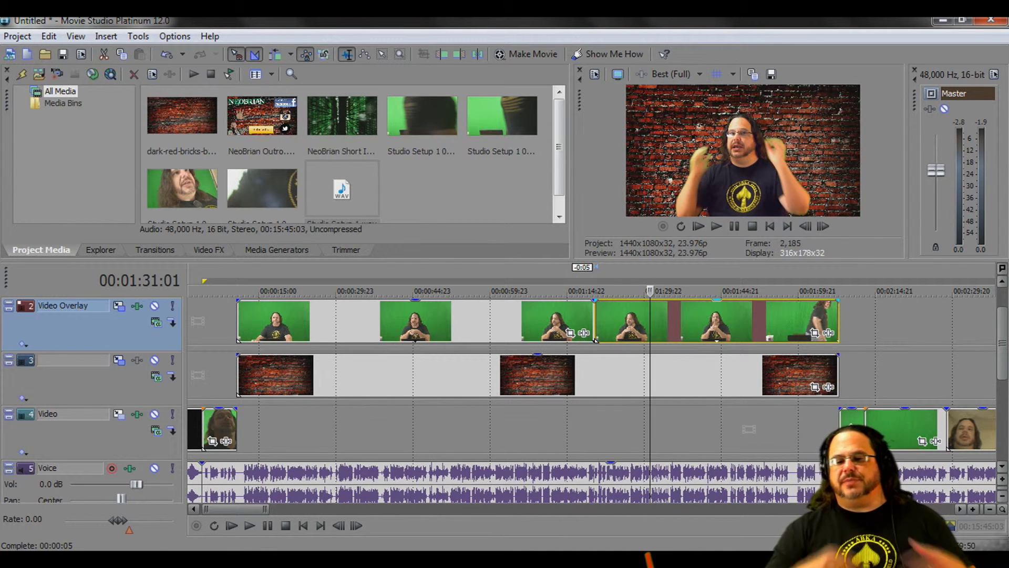
{"action": "key", "text": "space"}
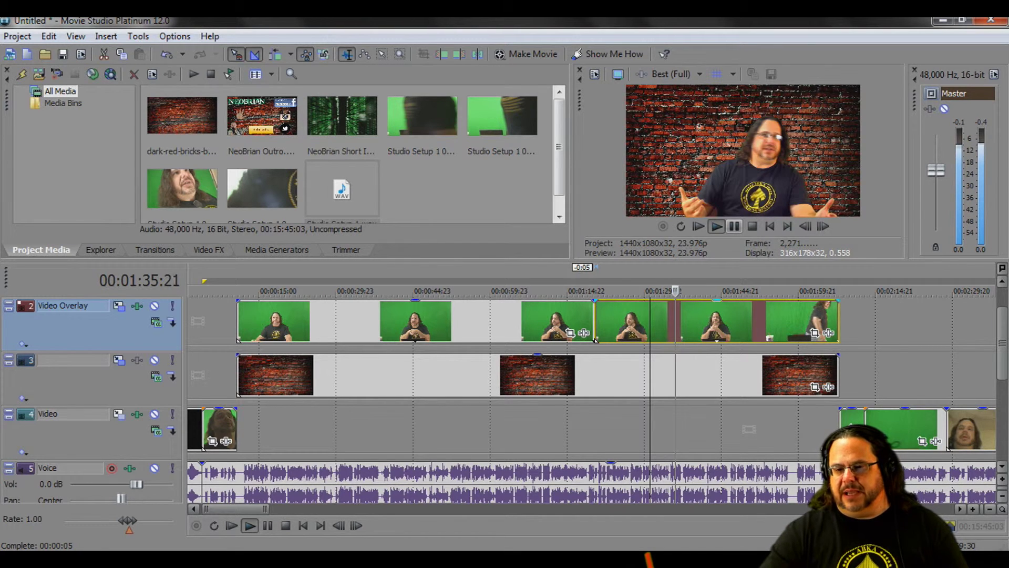
{"action": "key", "text": "Return"}
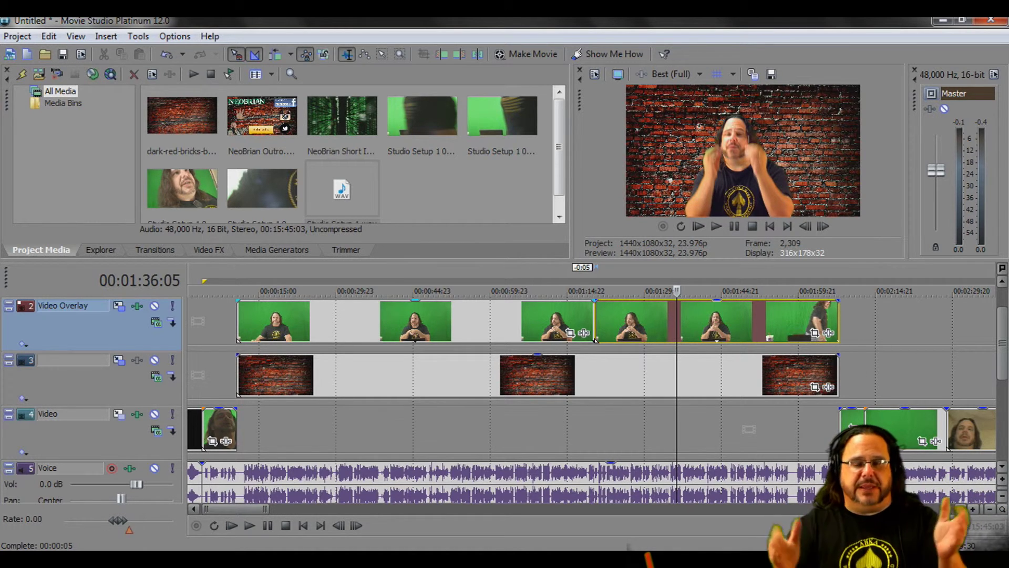
- Select a time range of about 4 seconds ending at 00:00:51:21 within the first Video Overlay clip
{"action": "left_click_drag", "start_coordinate": [427, 281], "coordinate": [448, 281]}
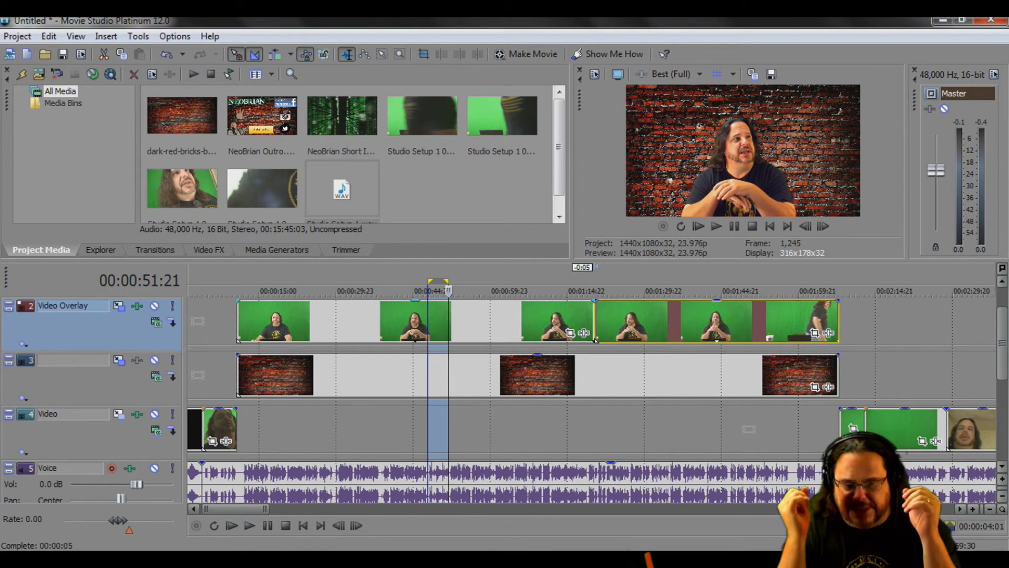
{"action": "scroll", "coordinate": [591, 400], "scroll_direction": "down", "scroll_amount": 4}
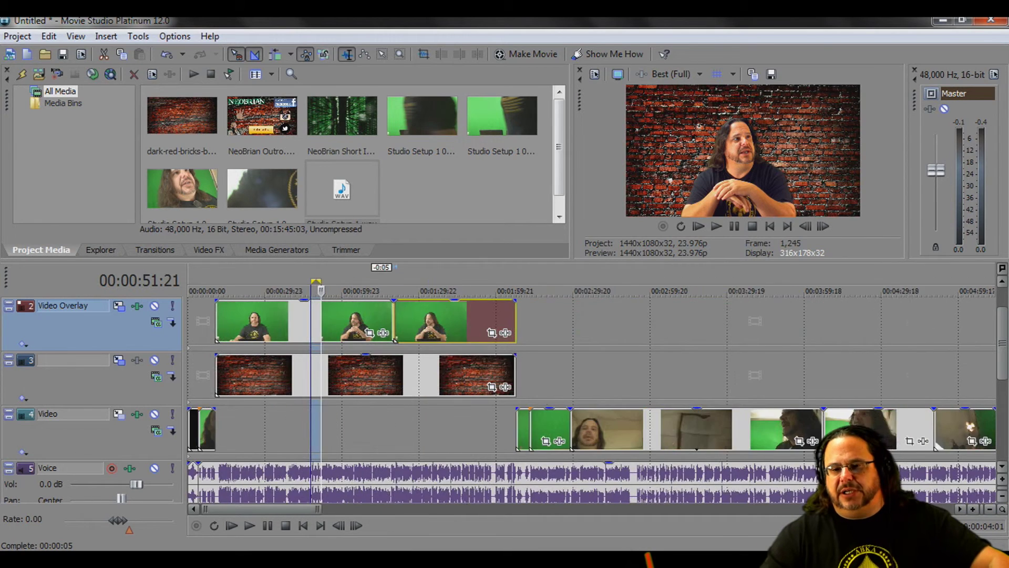
{"action": "key", "text": "Up"}
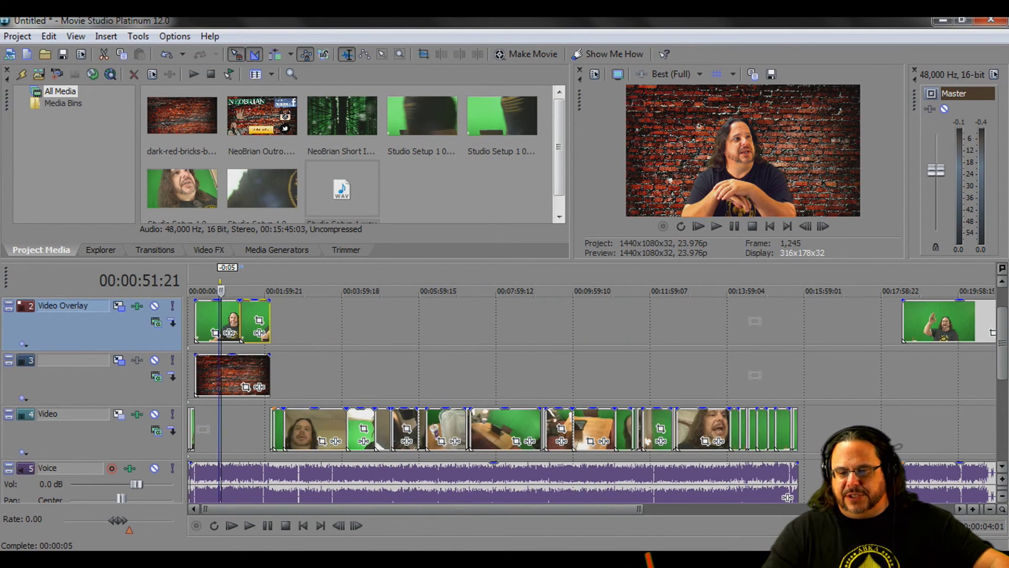